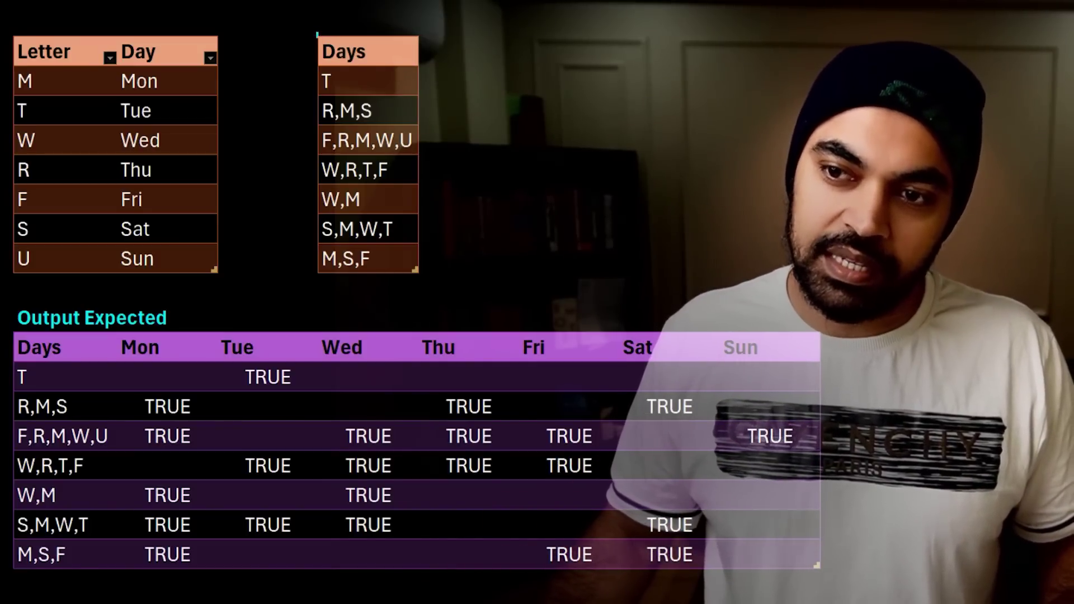
Outline the Days table on the sheet with the screen pen, then clear the outline.
mouse_move(317, 34)
mouse_down()
mouse_move(424, 255)
mouse_move(428, 286)
mouse_up()
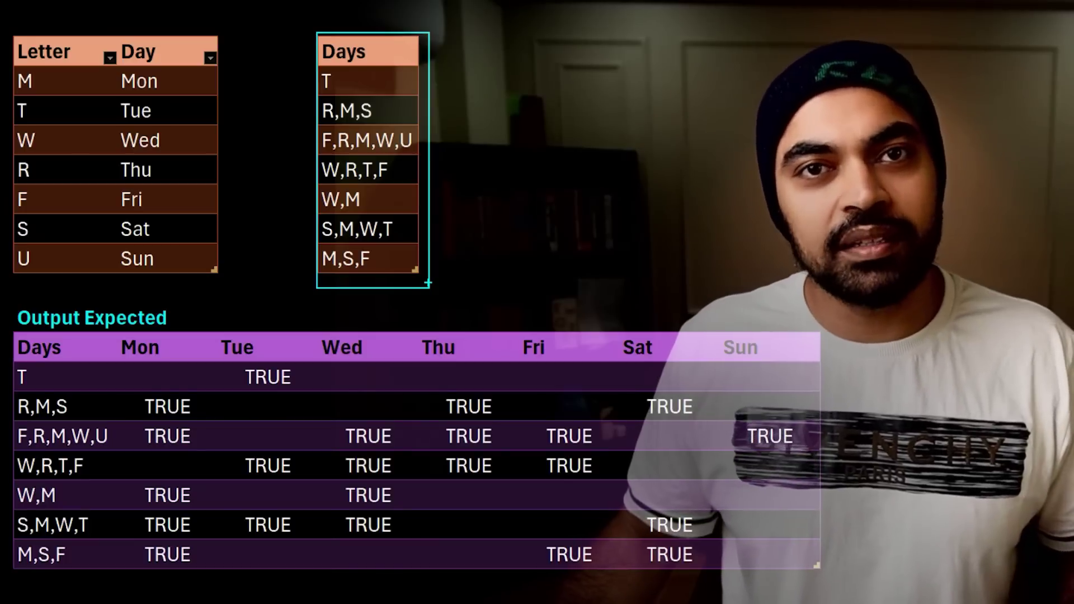
key(Escape)
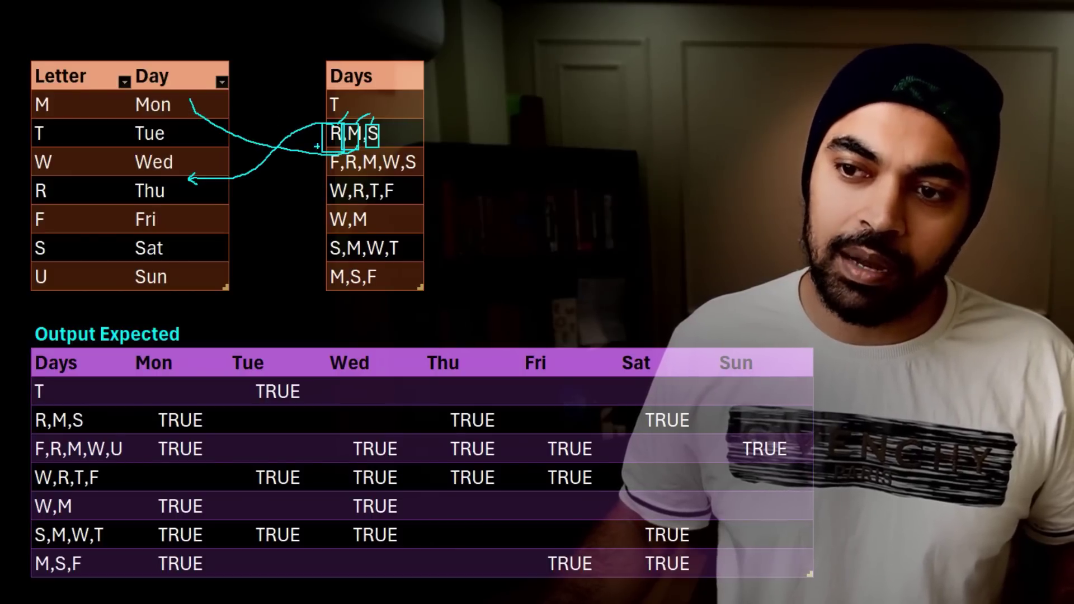
Annotate the R,M,S entry and the expected output's Mon–Sun header row with pen marks.
drag(346, 168, 211, 225)
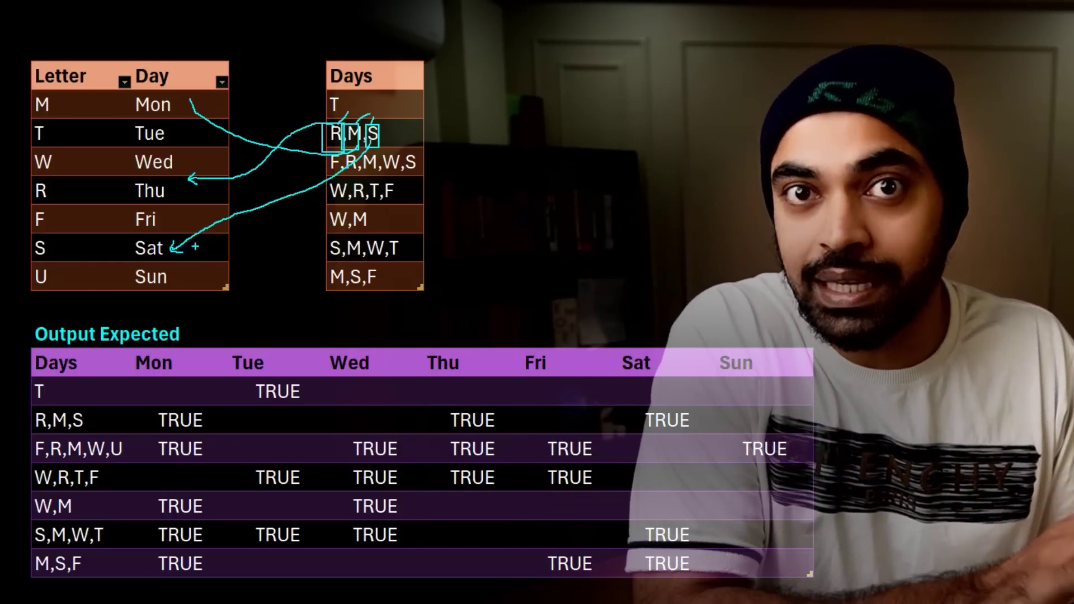
key(Escape)
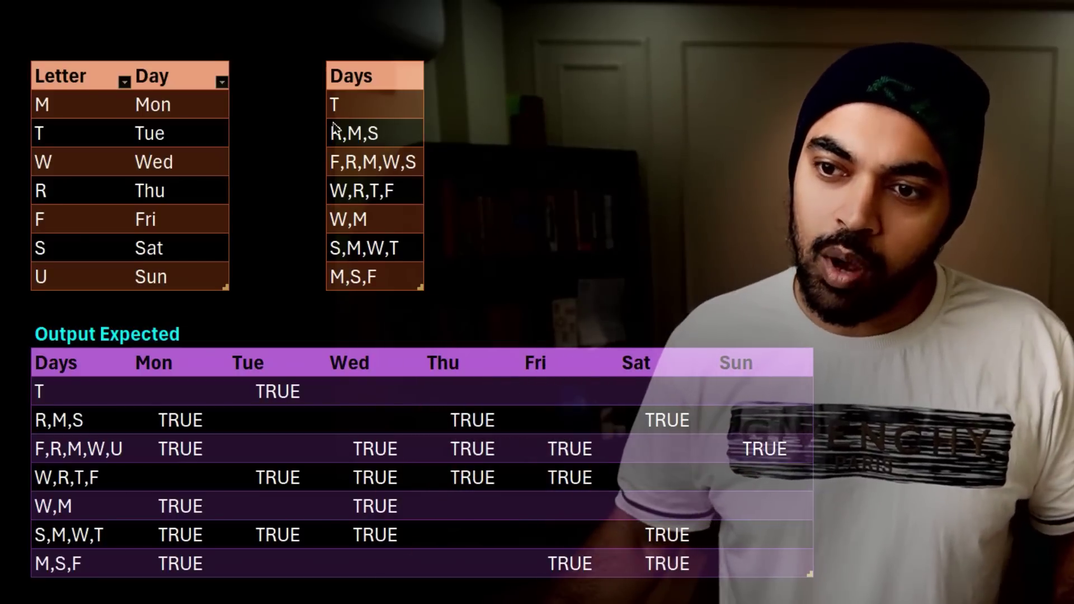
drag(324, 118, 401, 151)
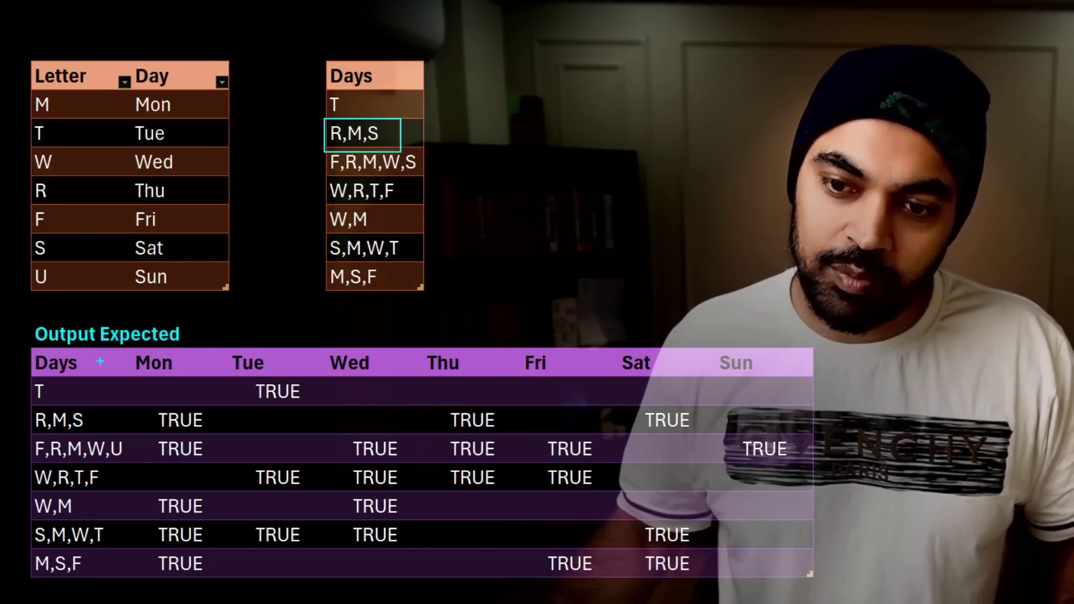
mouse_move(110, 342)
mouse_down()
mouse_move(299, 386)
mouse_move(814, 386)
mouse_up()
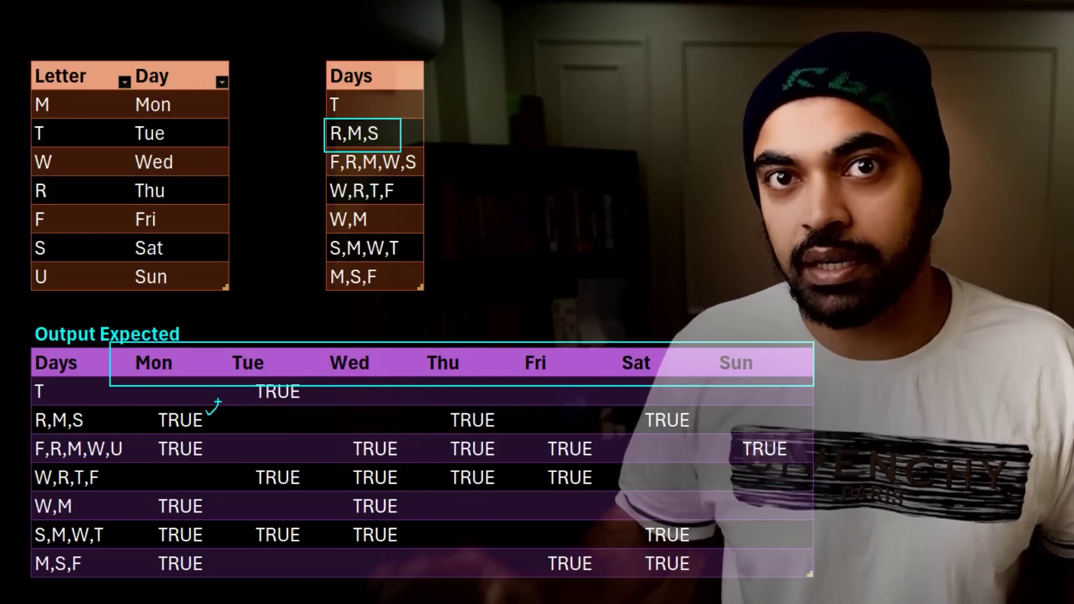
key(Escape)
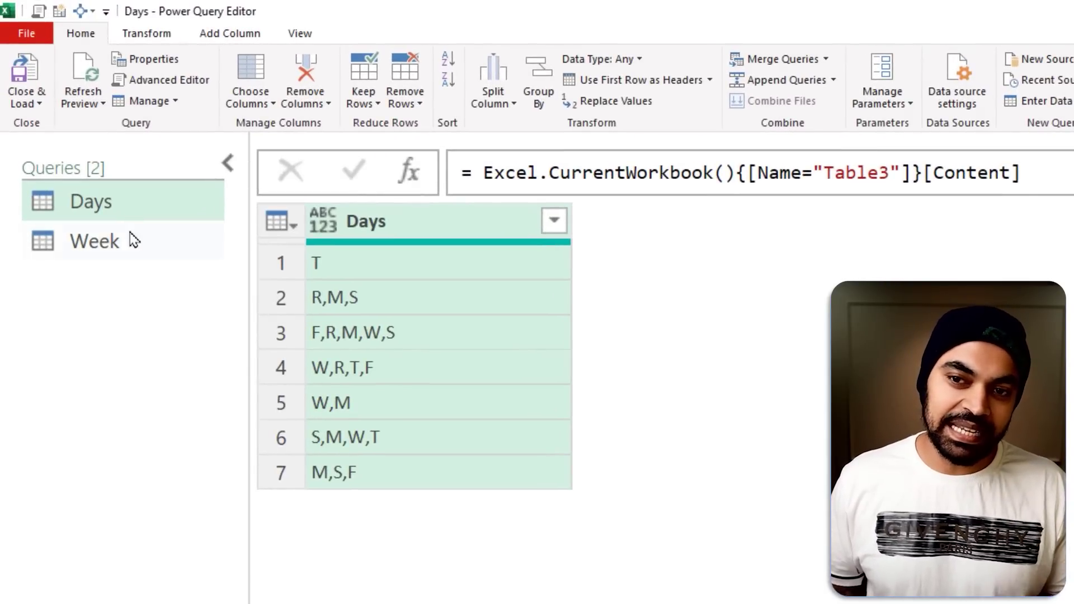
Preview the Week query, return to Days, and box the R,M,S and F,R,M,W,S values.
click(133, 240)
click(133, 208)
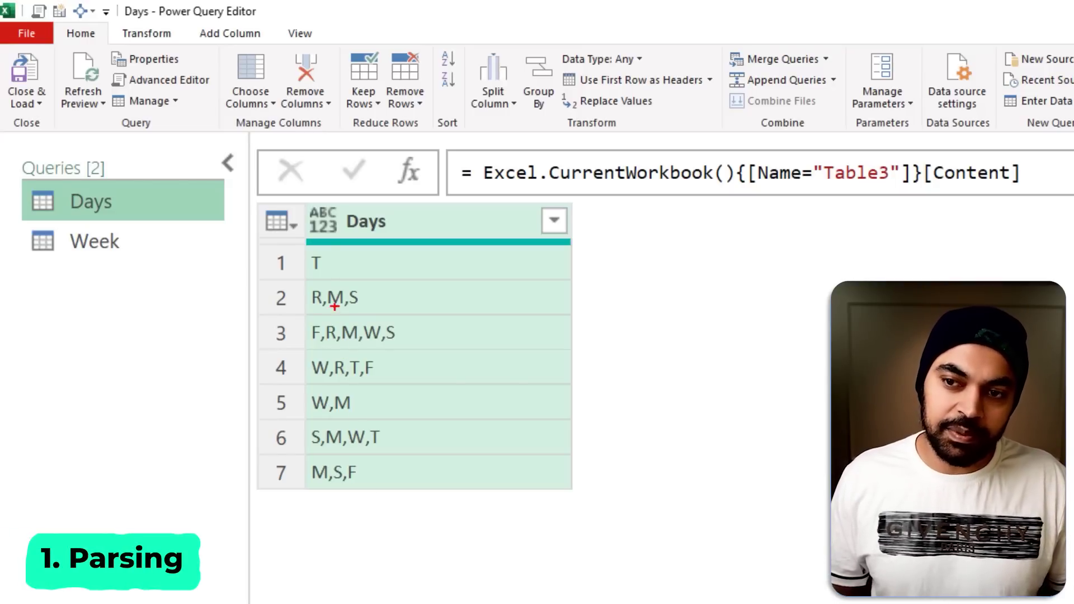
drag(302, 281, 377, 315)
drag(302, 321, 420, 346)
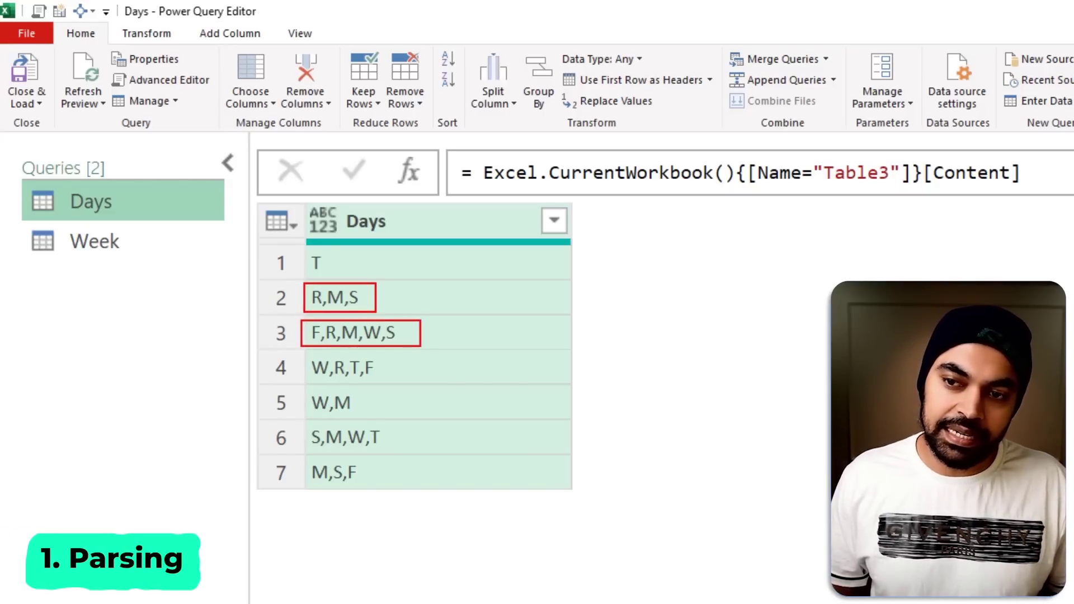
Clear the annotations and start a new custom column from Add Column > Custom Column.
key(Escape)
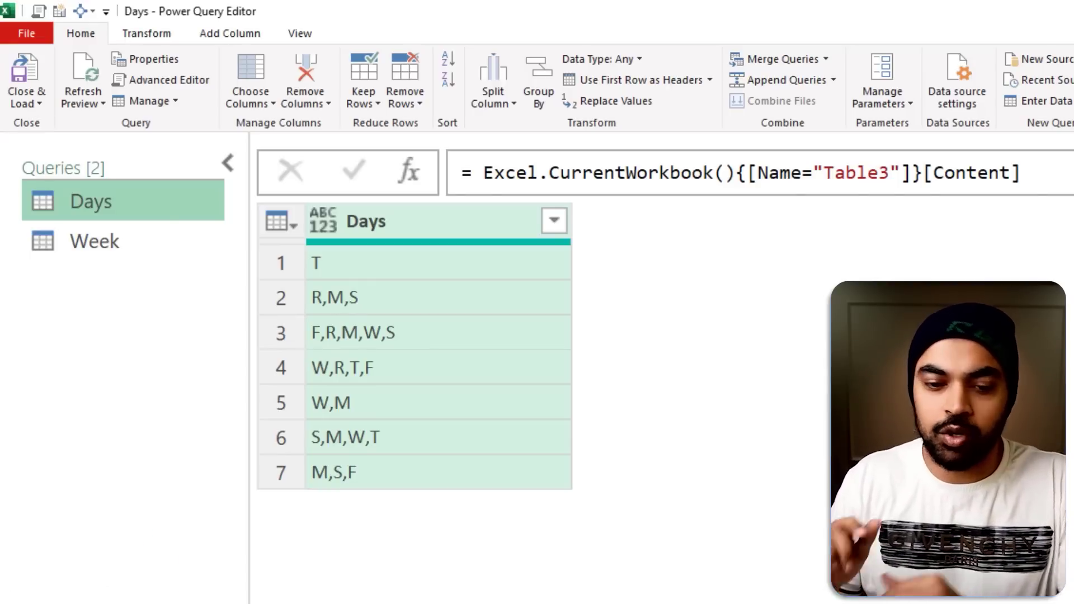
click(249, 34)
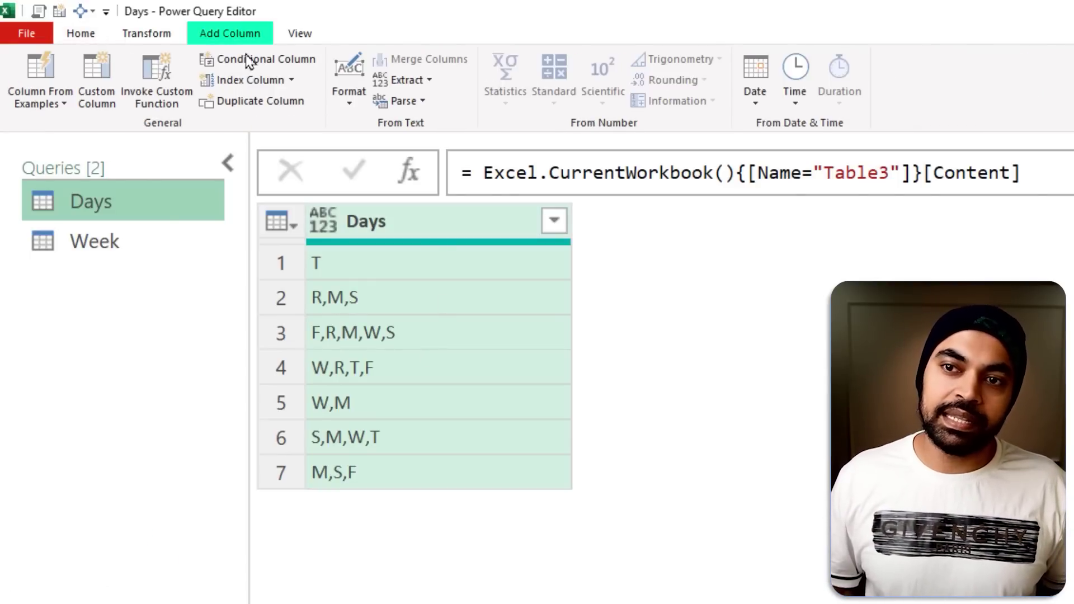
click(101, 101)
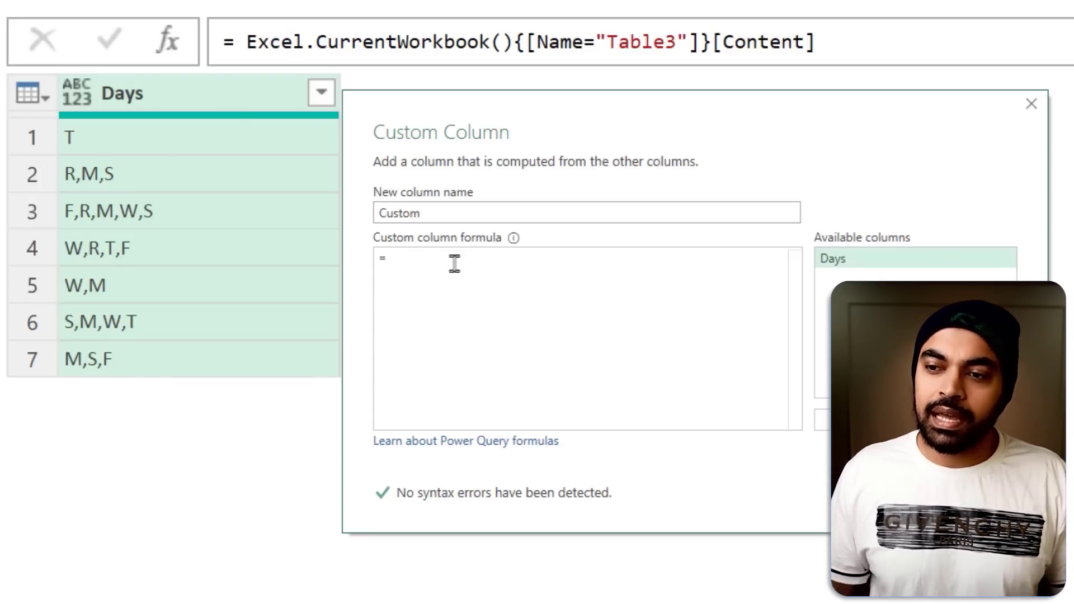
Add a Custom column with the formula Text.Replace([Days], ",", "").
text(List.)
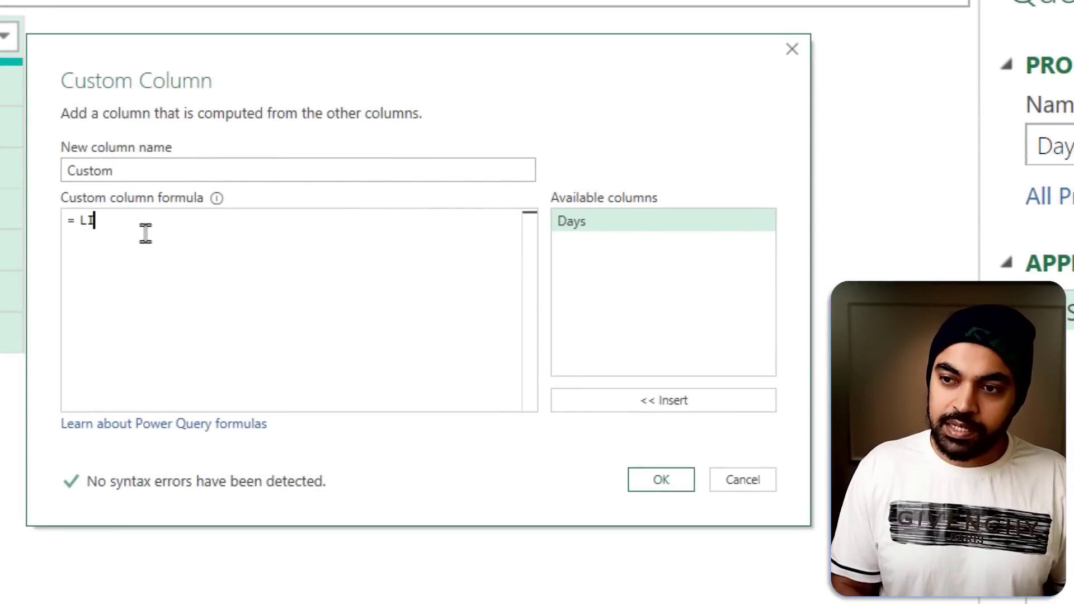
key(BackSpace)
key(BackSpace)
key(BackSpace)
key(BackSpace)
key(BackSpace)
text(T)
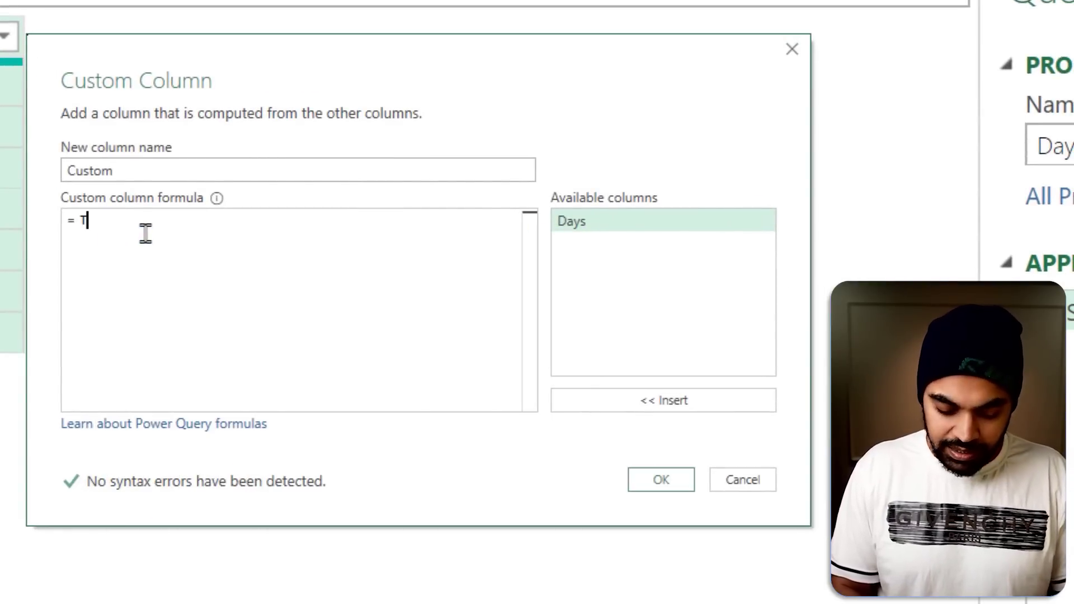
text(ext.Replace()
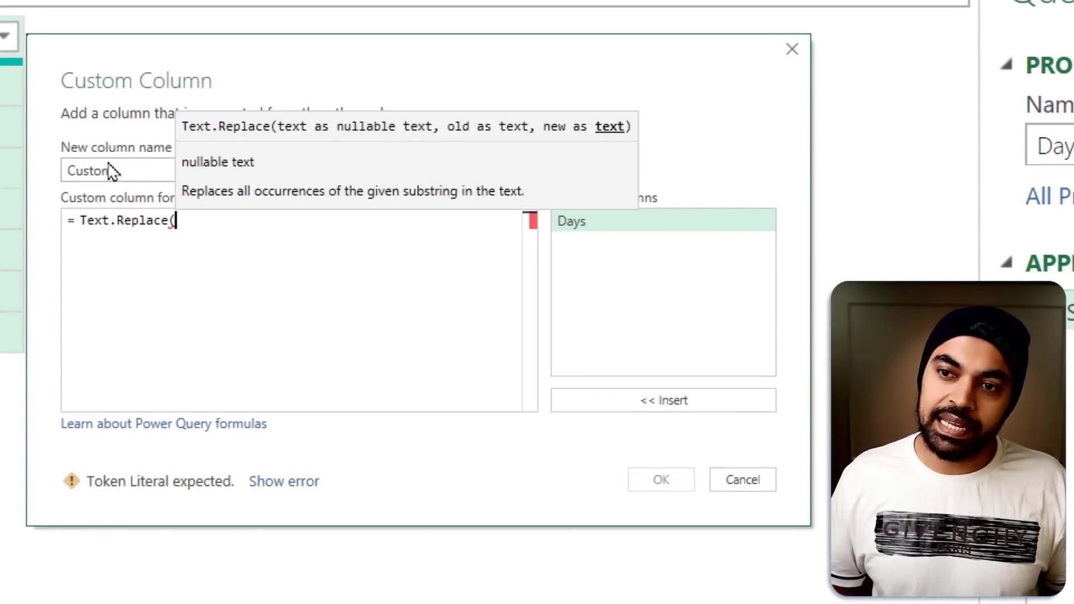
double_click(604, 226)
text(,)
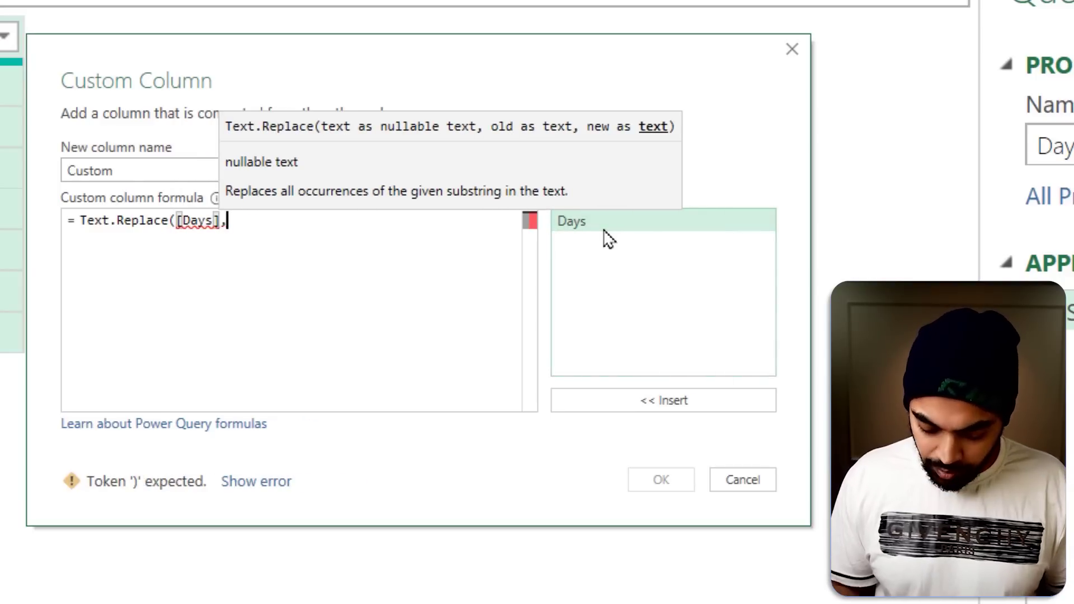
text( "",", ")
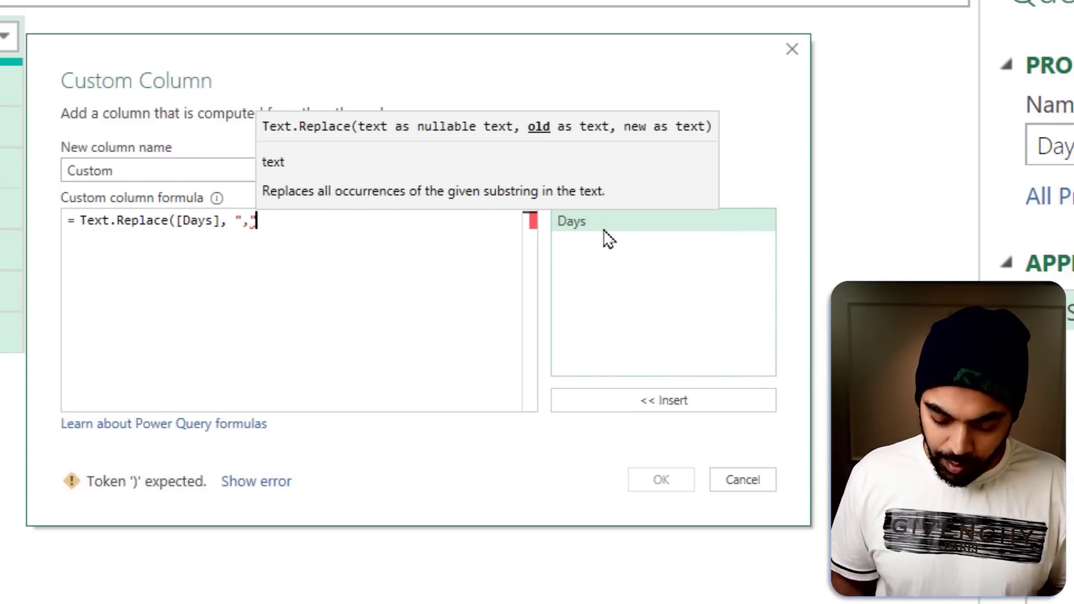
text())
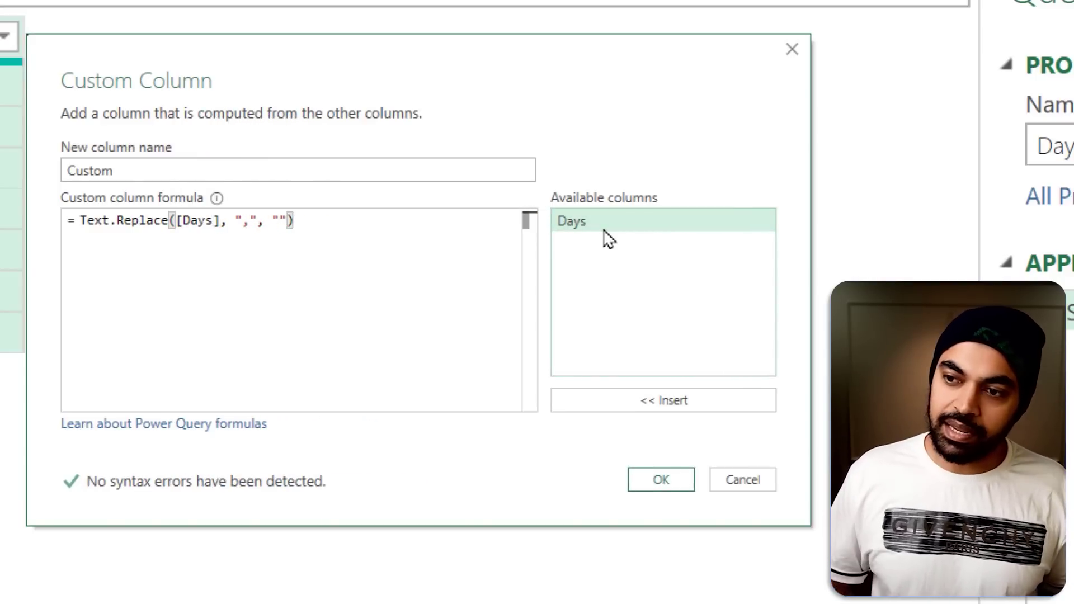
click(661, 479)
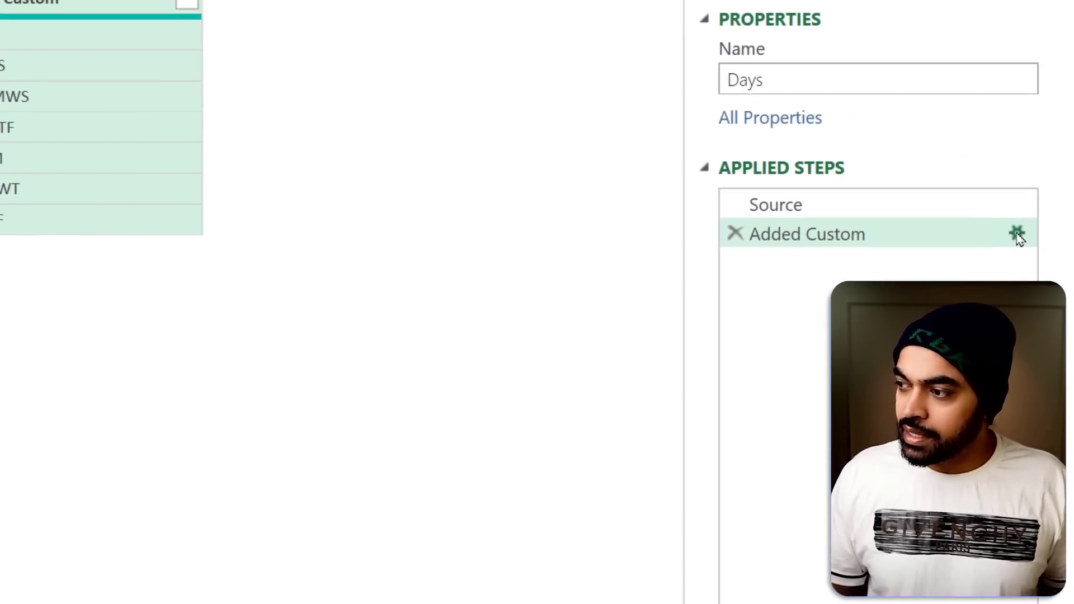
Wrap the Added Custom formula in Text.ToList and preview the R, M, S list.
click(1015, 234)
click(15, 199)
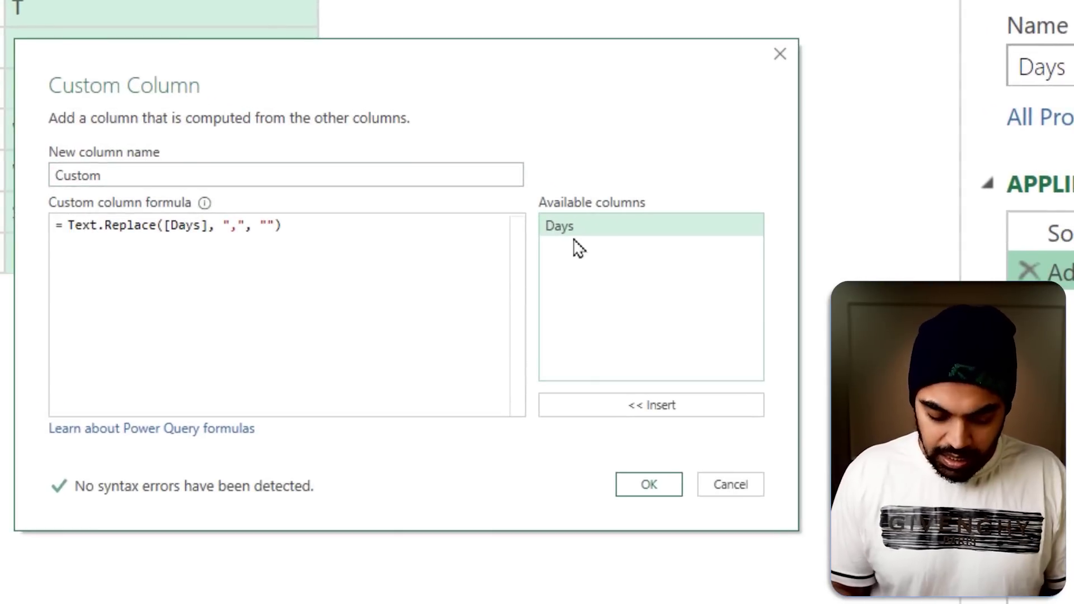
text(Text.T)
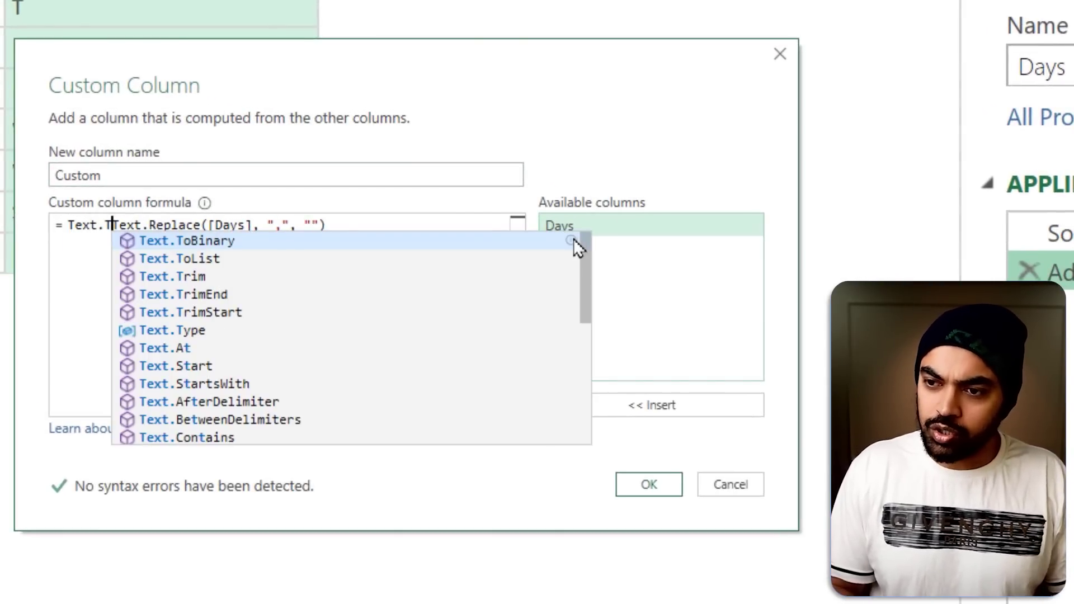
text(oList()
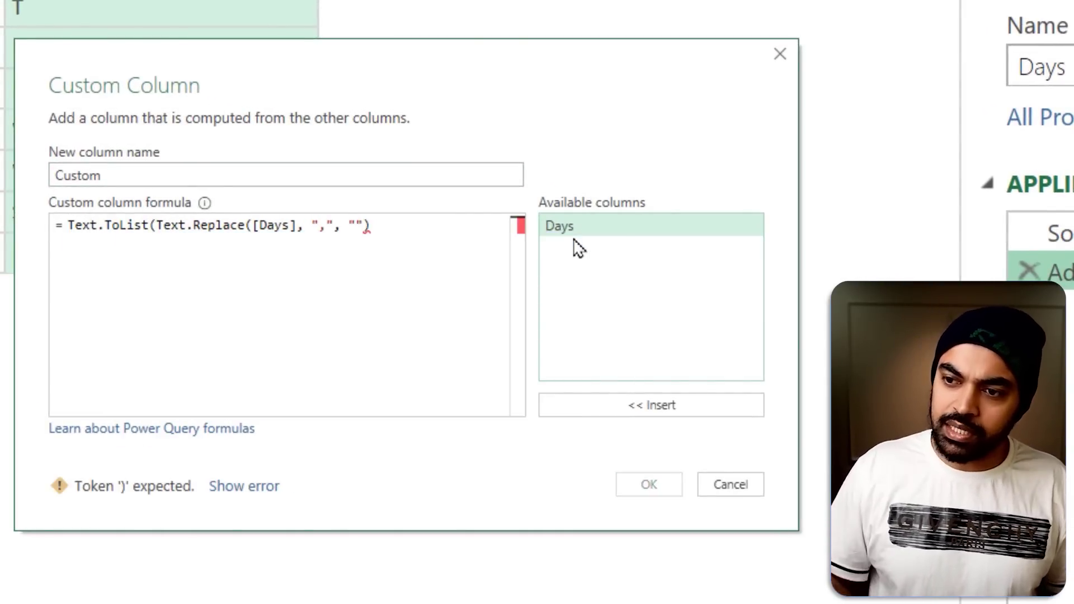
click(418, 234)
text())
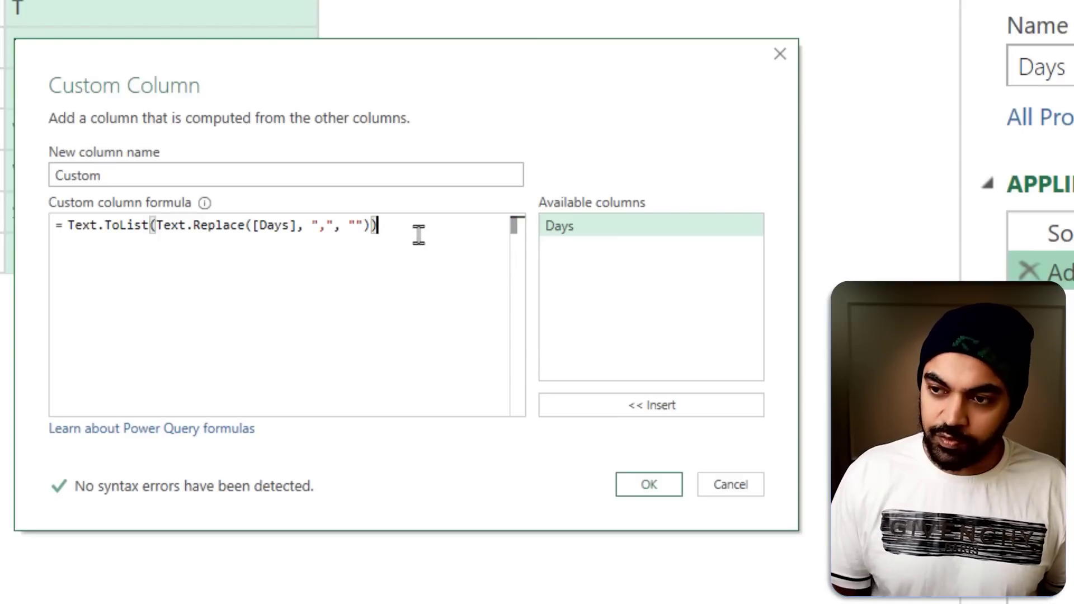
click(654, 492)
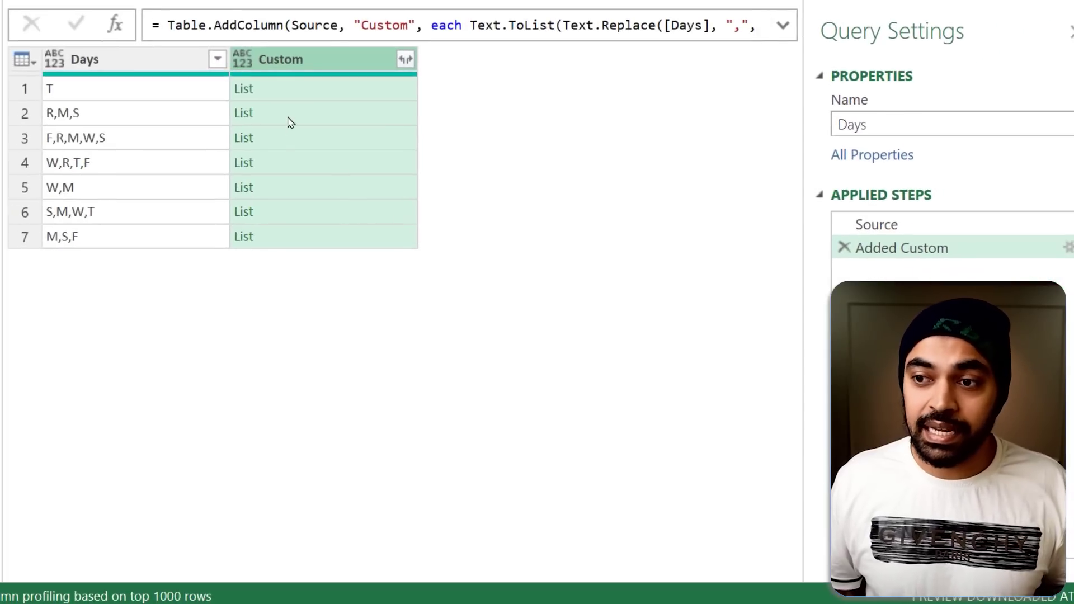
click(291, 122)
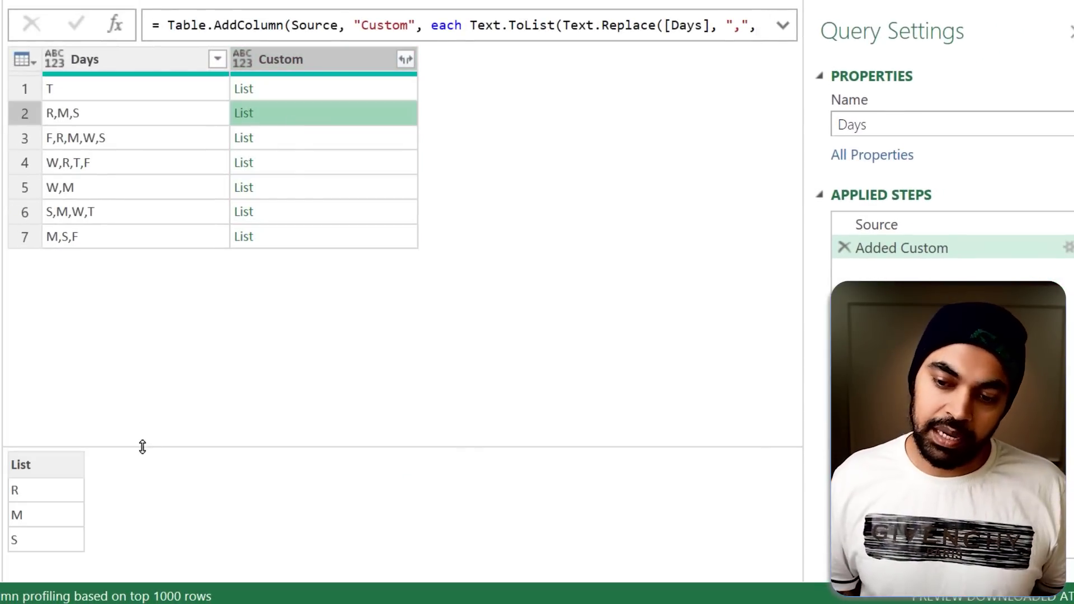
Enlarge the list preview and mark the R, M, S items, linking them to the Week query.
drag(142, 446, 153, 328)
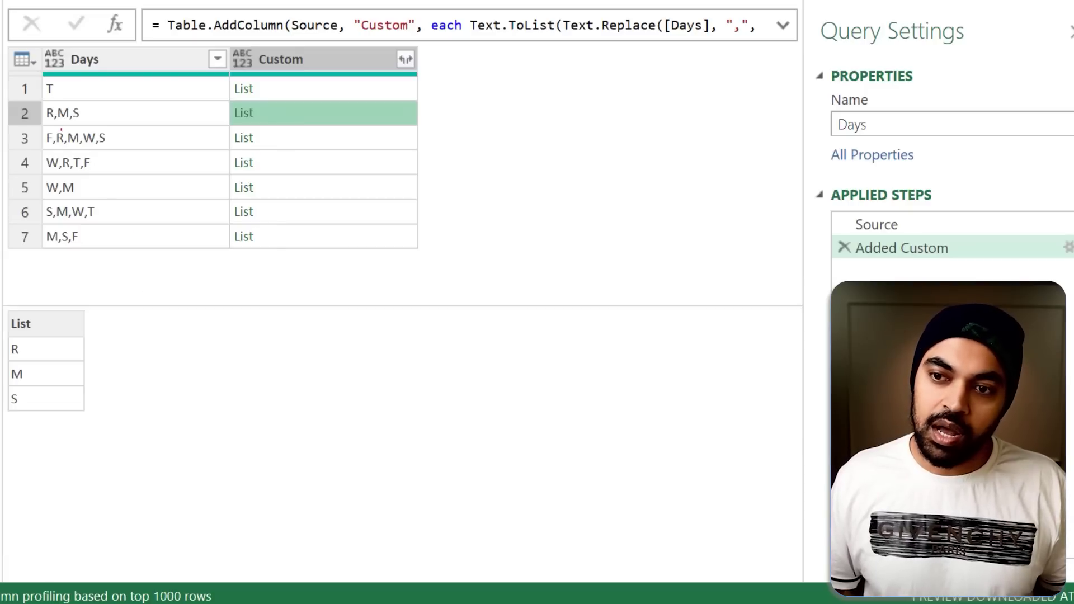
mouse_move(35, 353)
mouse_down()
mouse_move(46, 346)
mouse_move(43, 370)
mouse_up()
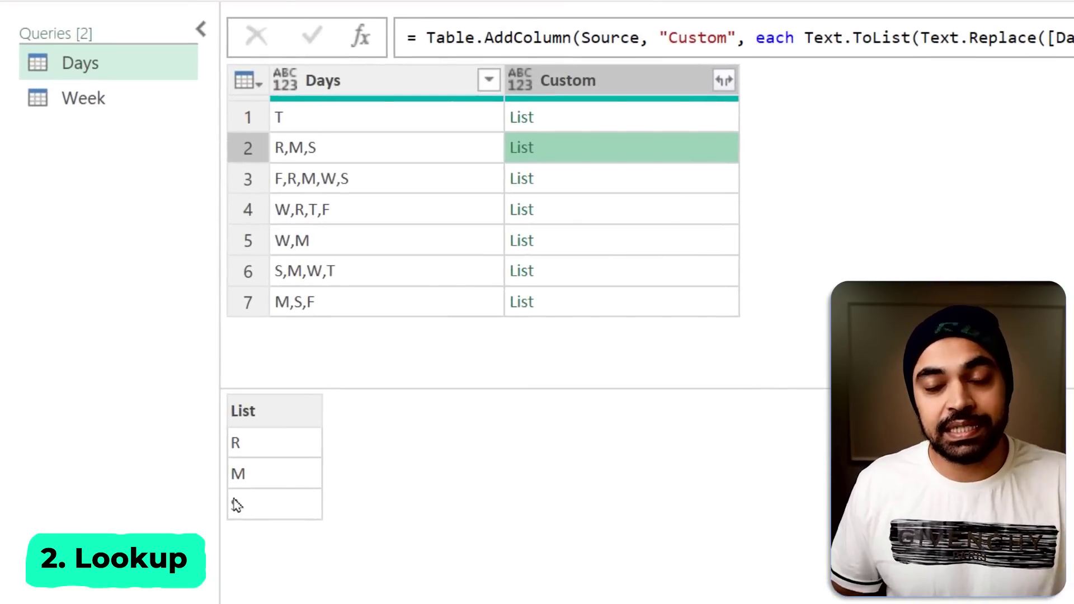
drag(260, 438, 267, 437)
drag(260, 475, 275, 471)
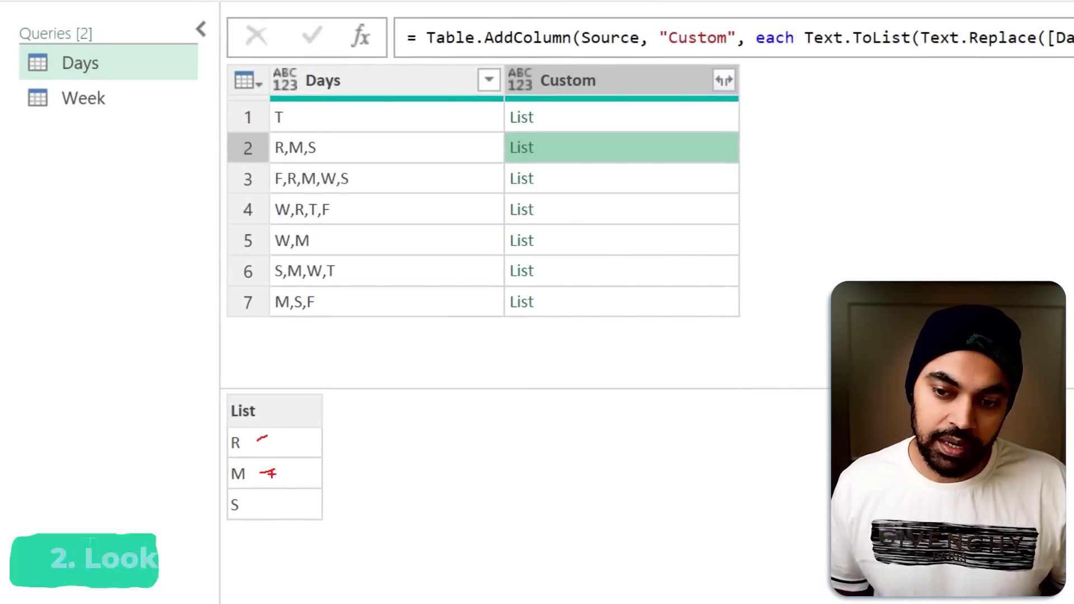
drag(264, 513, 280, 505)
mouse_move(275, 426)
mouse_down()
mouse_move(228, 426)
mouse_move(210, 547)
mouse_move(274, 423)
mouse_move(148, 292)
mouse_move(86, 114)
mouse_move(97, 127)
mouse_up()
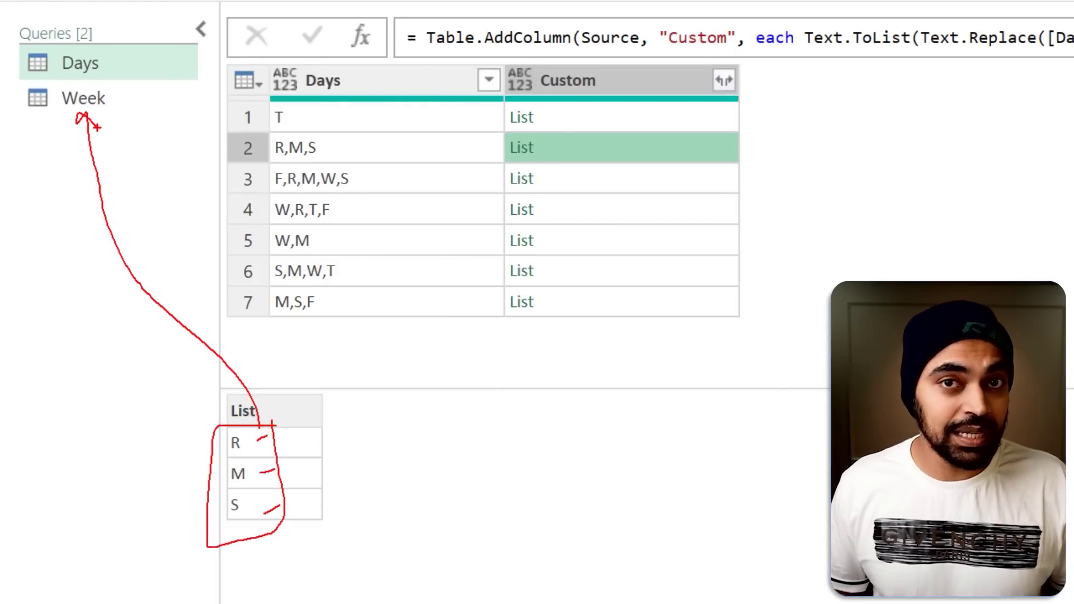
key(Escape)
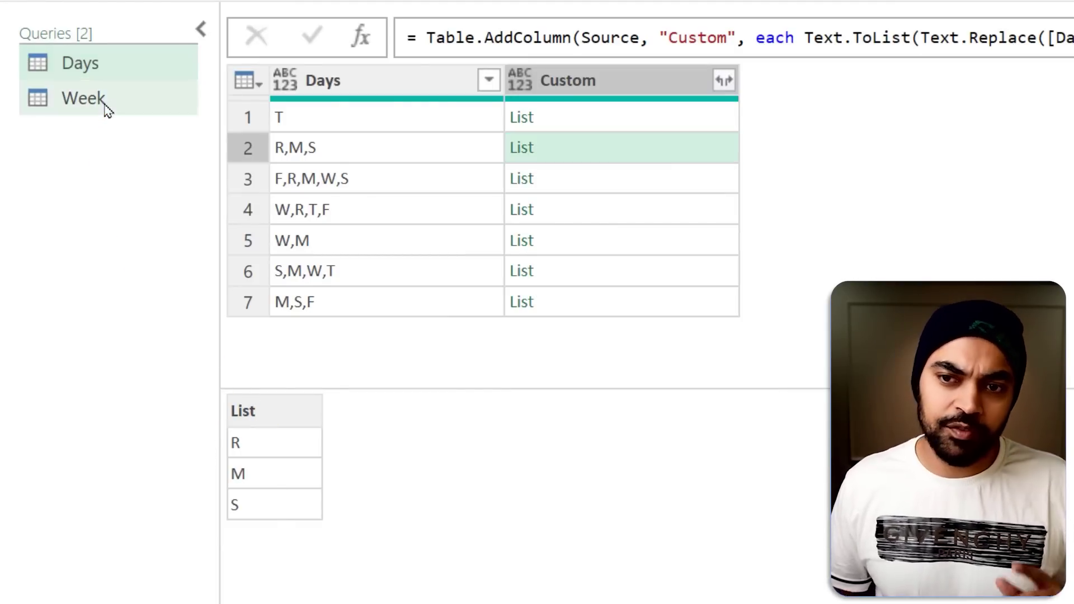
Show and annotate the Week query's Letter/Day table, then return to the Days query.
click(103, 104)
drag(346, 83, 372, 68)
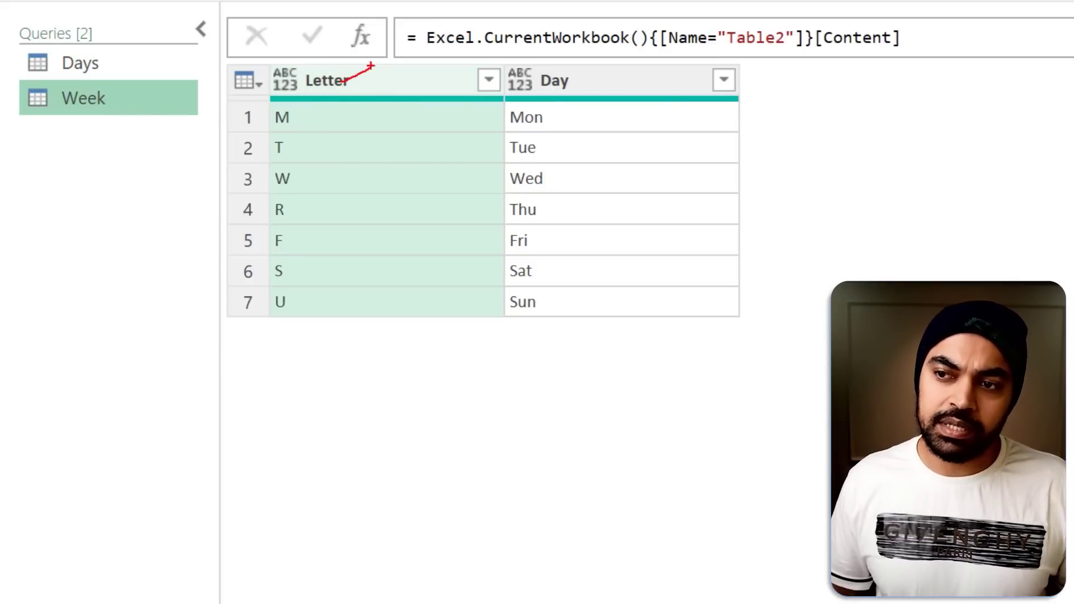
drag(605, 85, 619, 69)
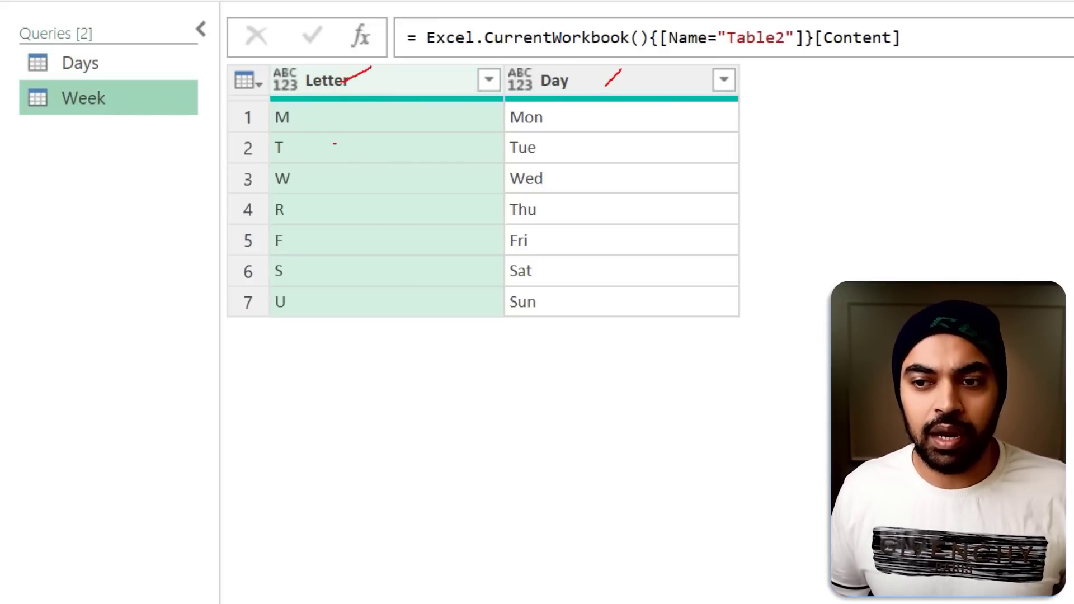
drag(297, 110, 312, 308)
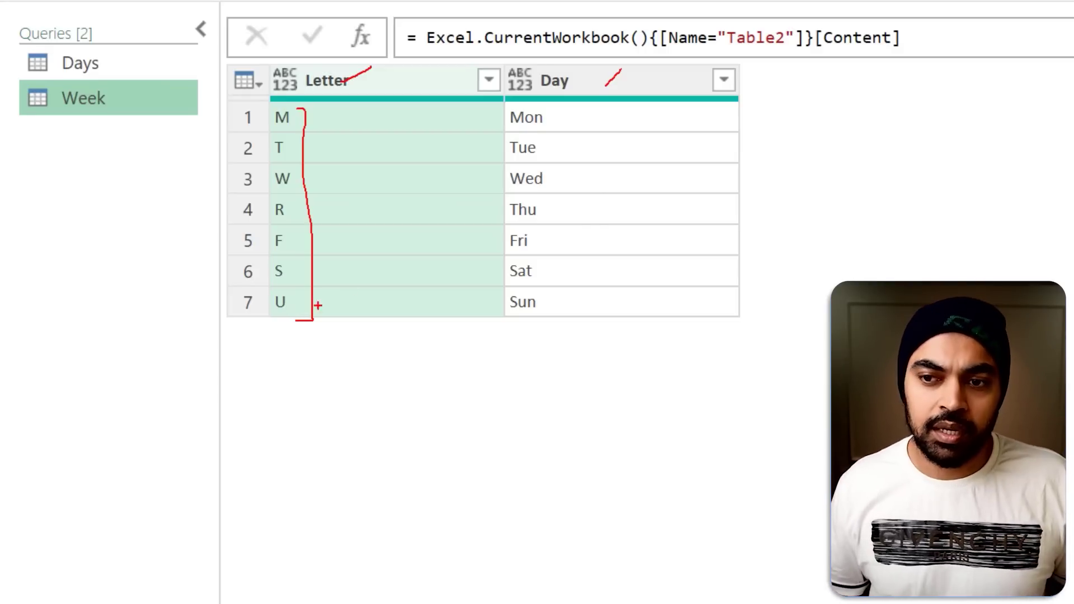
mouse_move(233, 163)
mouse_down()
mouse_move(313, 192)
mouse_move(619, 199)
mouse_move(590, 168)
mouse_up()
key(Escape)
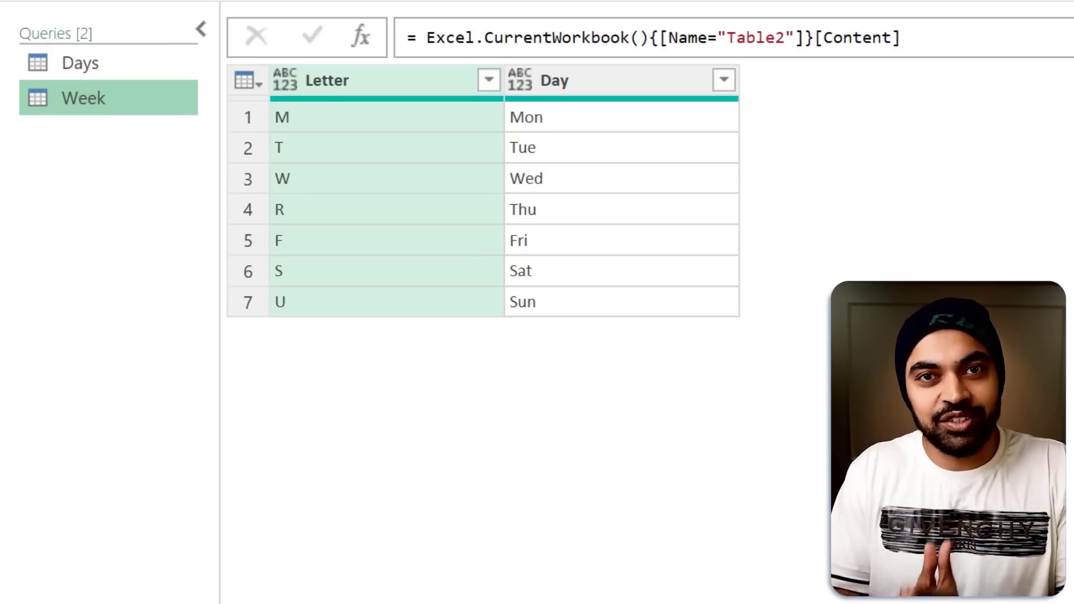
click(140, 76)
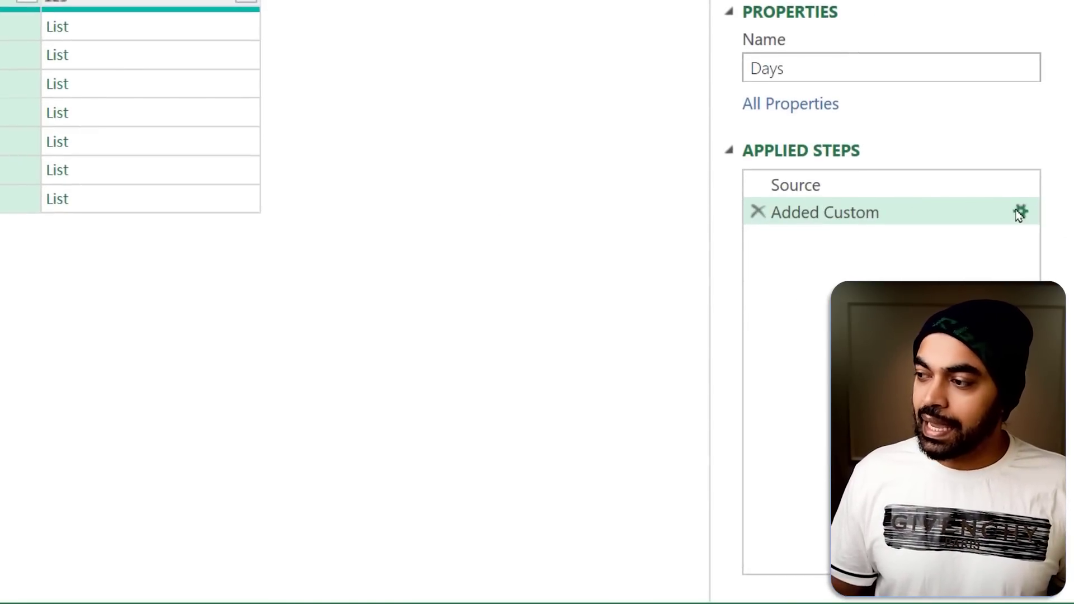
Wrap the Added Custom formula in List.Transform(Text.ToList(...), each ...) across multiple lines.
click(1019, 213)
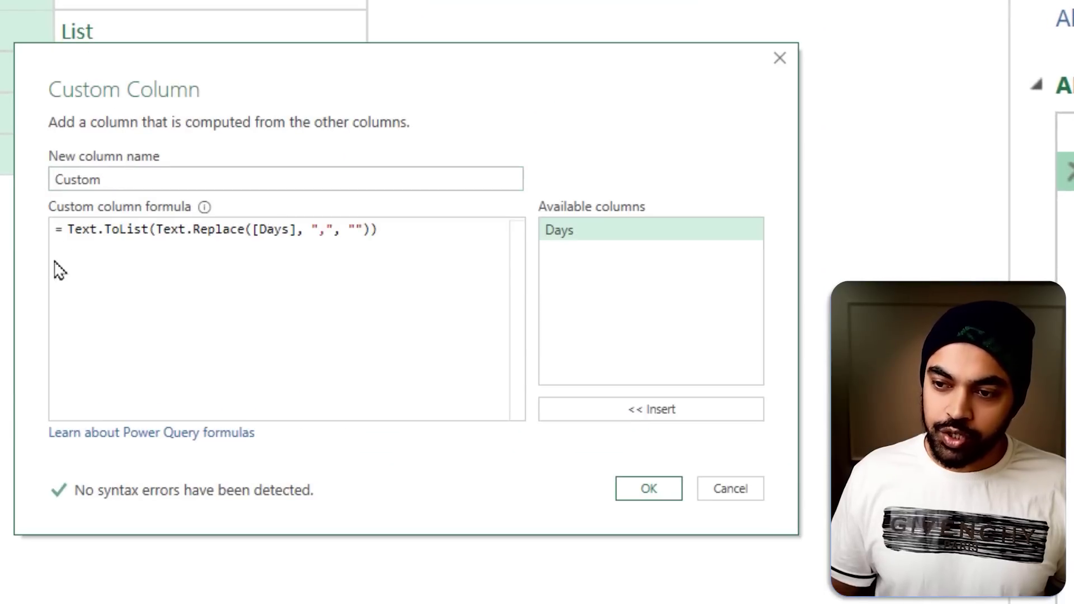
click(67, 230)
key(Return)
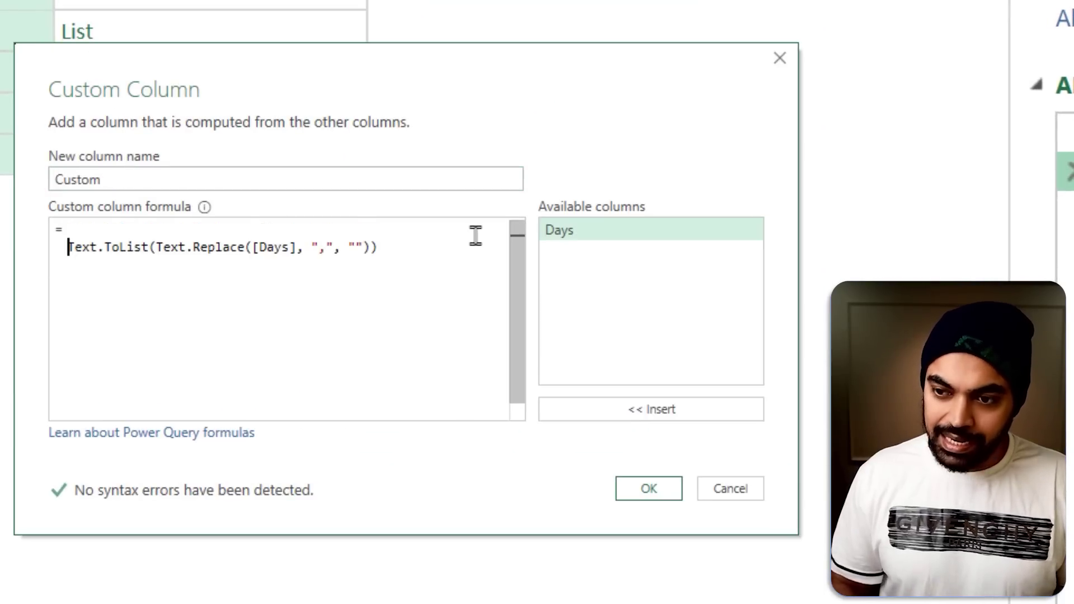
key(Up)
text(List.)
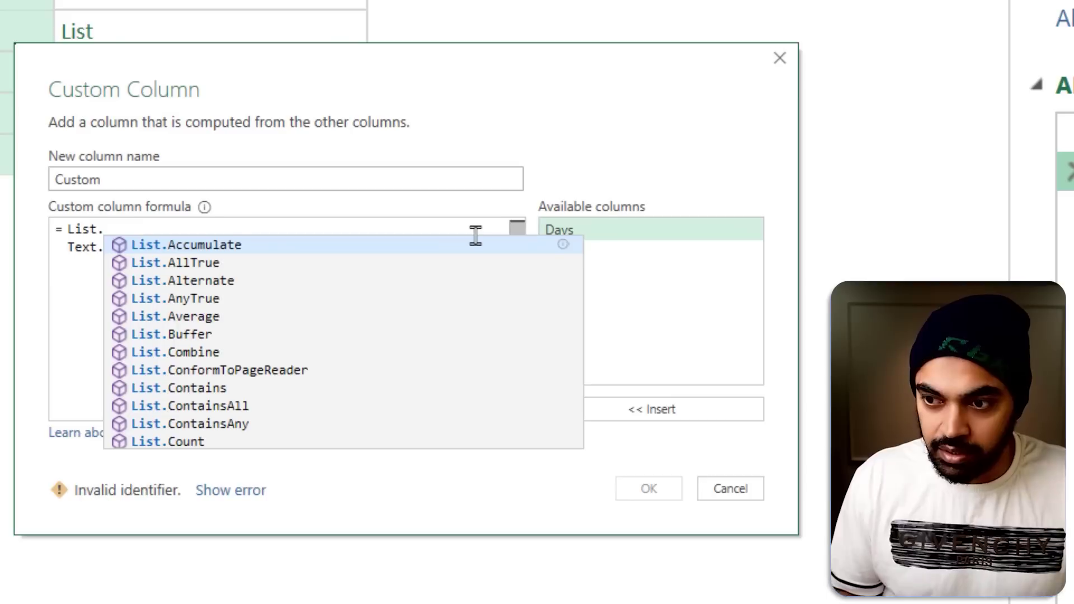
text(Transform()
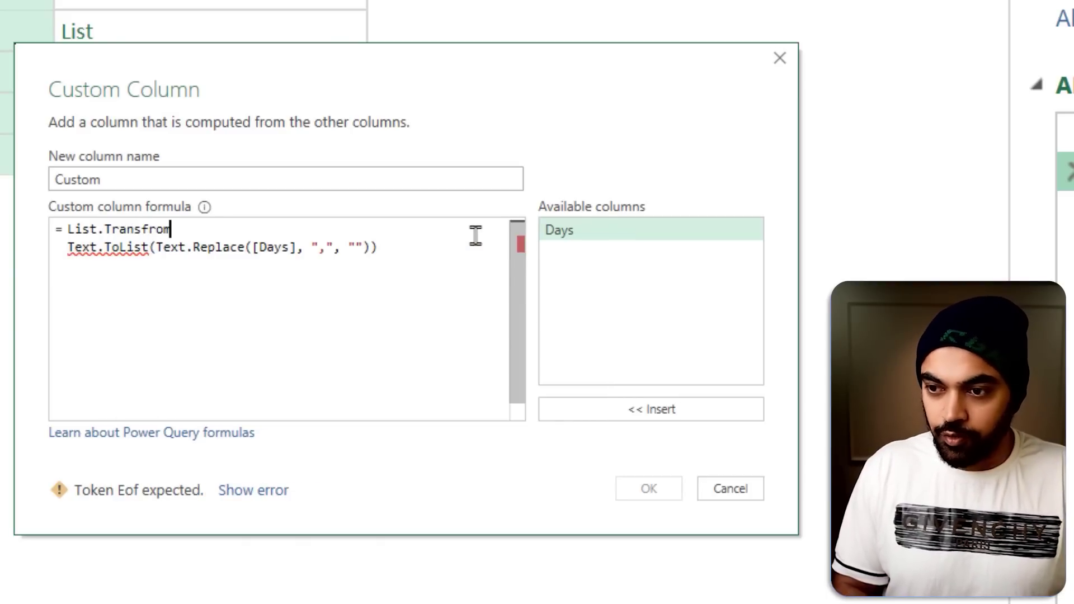
key(Down)
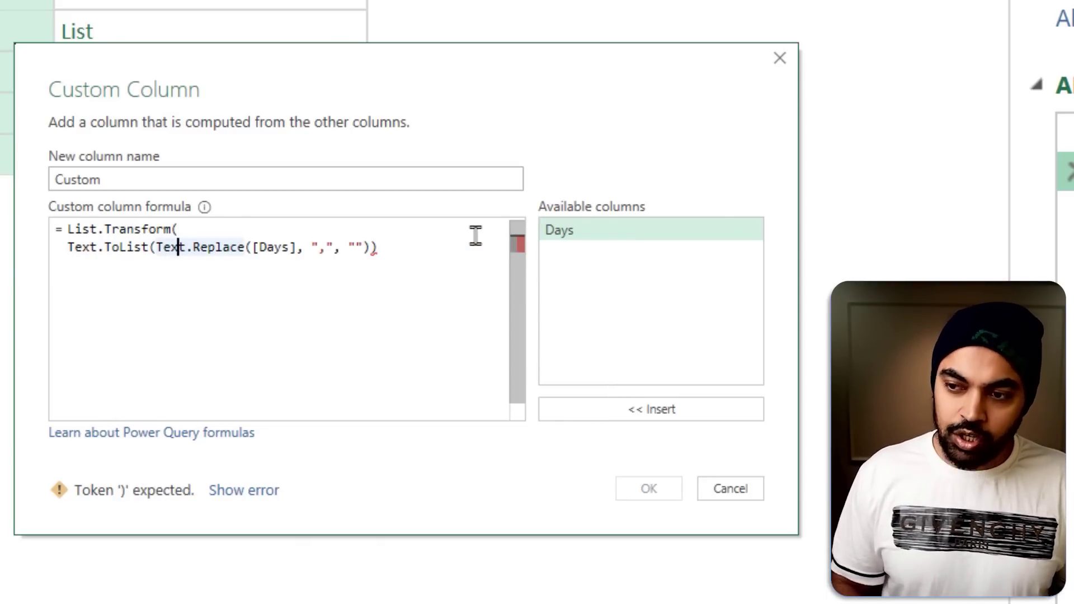
key(Right)
key(Right)
key(Right)
key(Right)
key(Right)
key(Right)
key(Right)
key(Right)
key(Right)
key(Right)
key(Right)
key(Right)
key(Right)
key(Right)
key(Right)
key(Right)
key(Right)
key(Right)
key(Right)
key(Right)
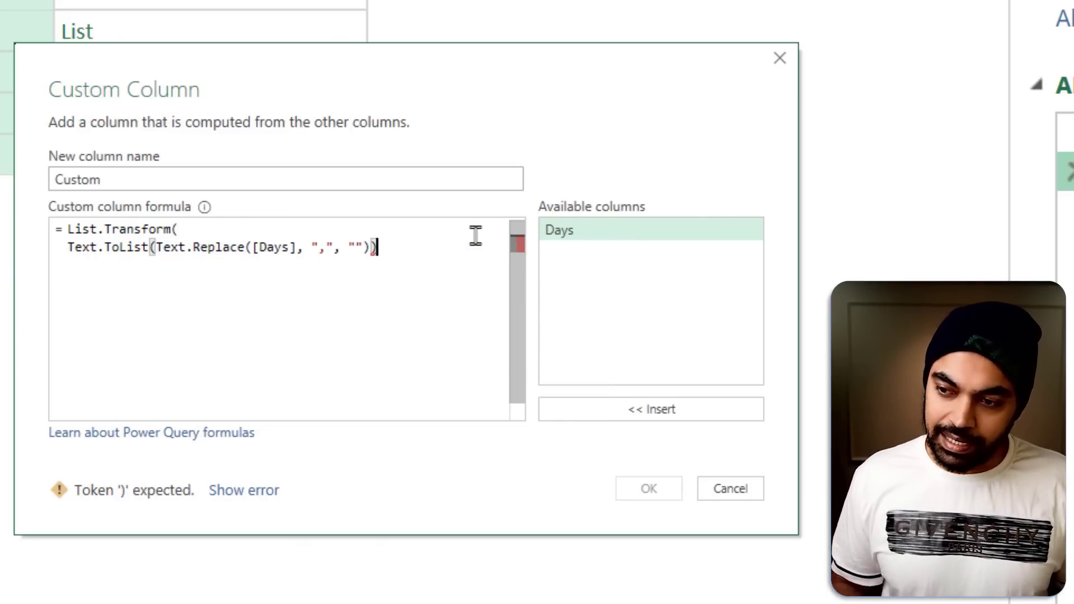
text(,)
key(Return)
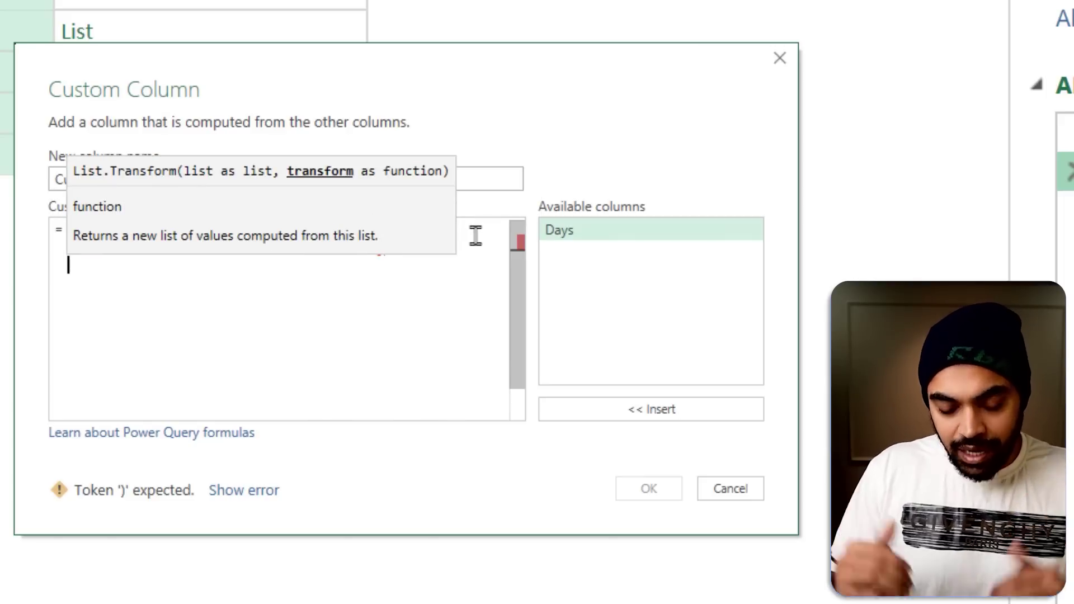
text(each )
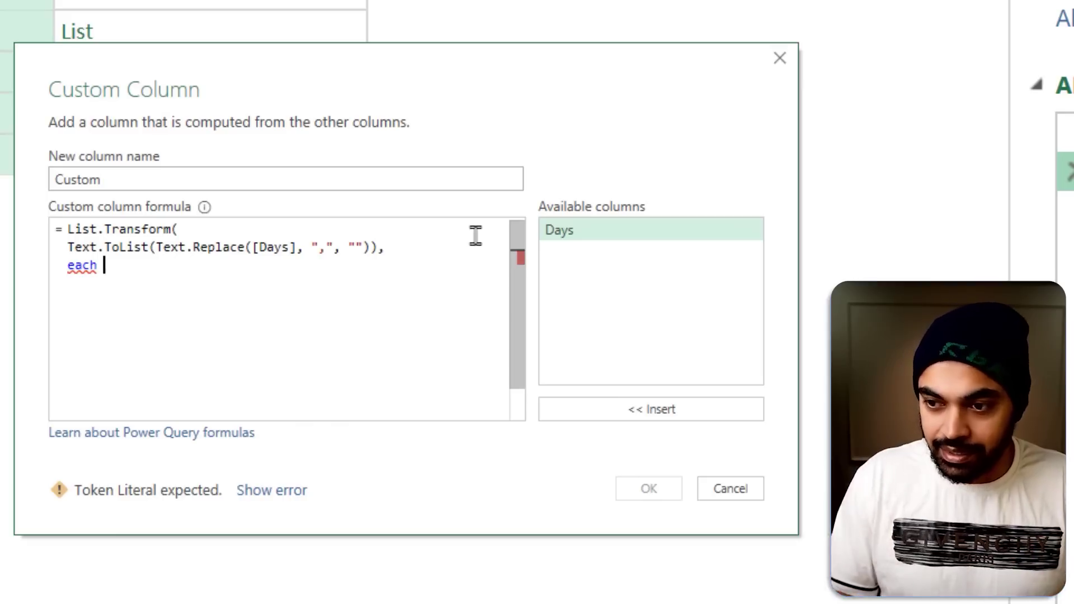
text(Week[)
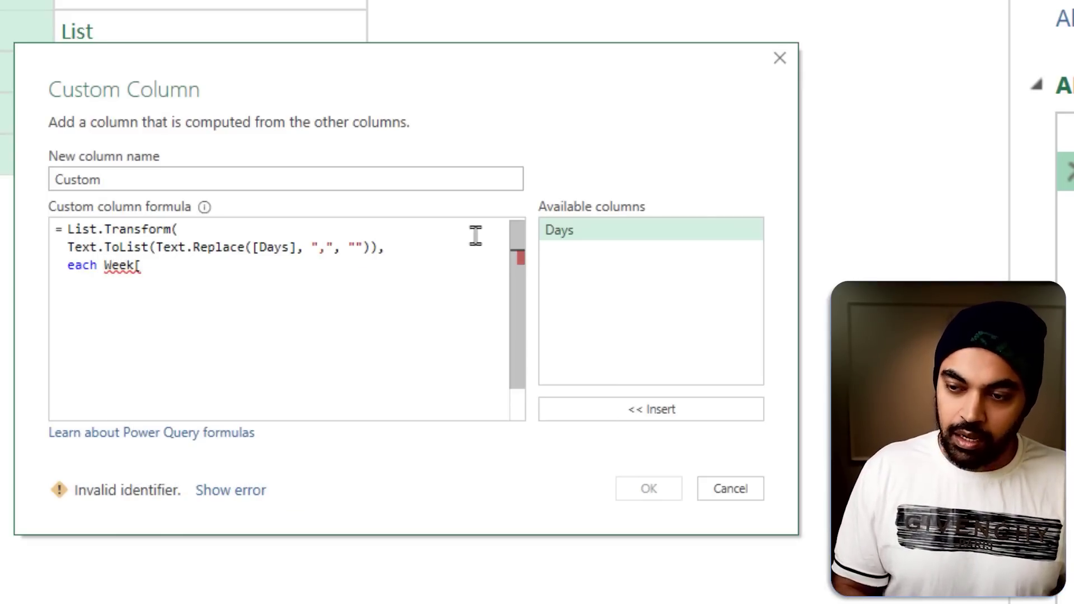
text(Letter])
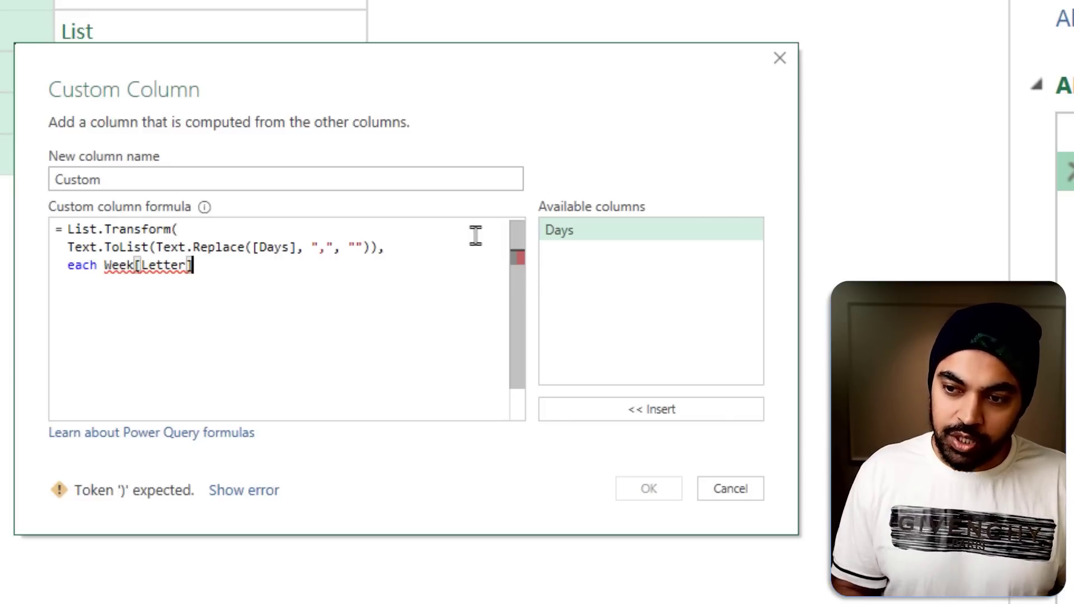
Make the transform function each List.PositionOf(Week[Letter], _) and apply the formula.
key(ctrl+shift+Left)
key(ctrl+shift+Left)
key(ctrl+shift+Left)
key(BackSpace)
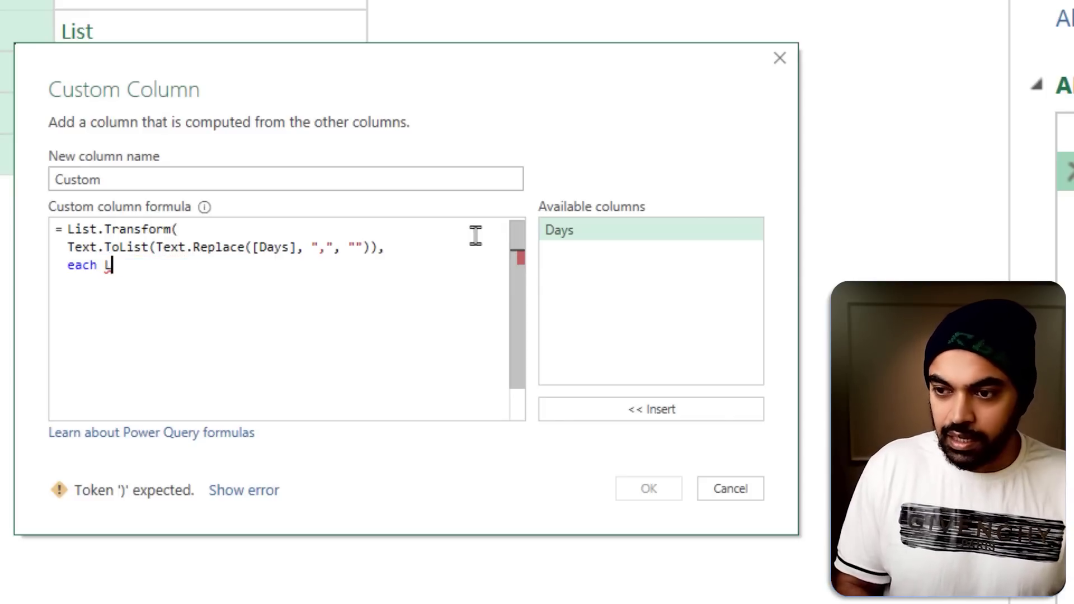
text(List.PositionOF()
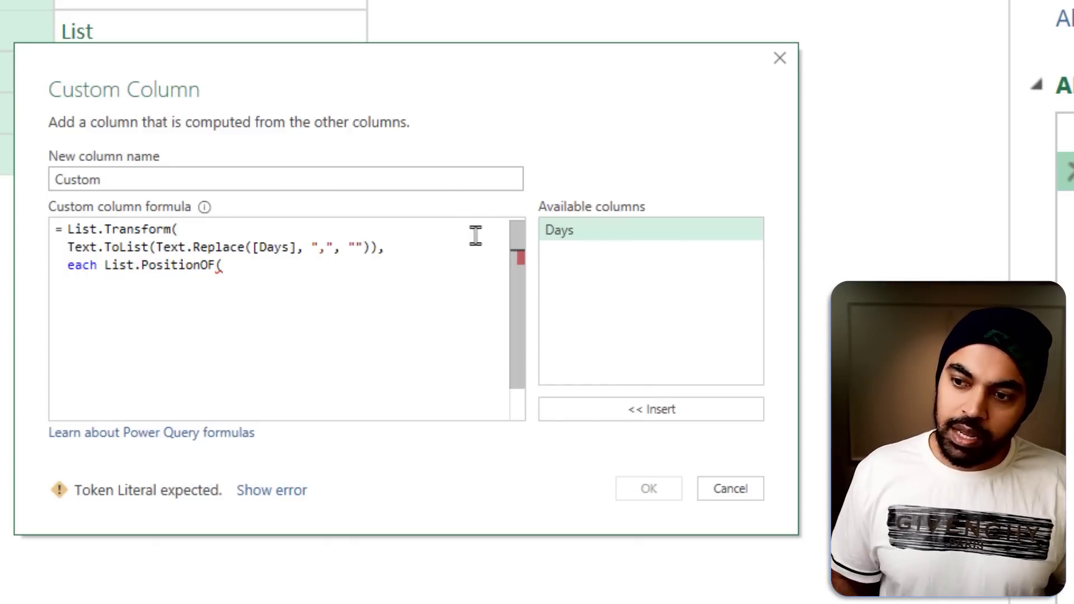
key(BackSpace)
key(BackSpace)
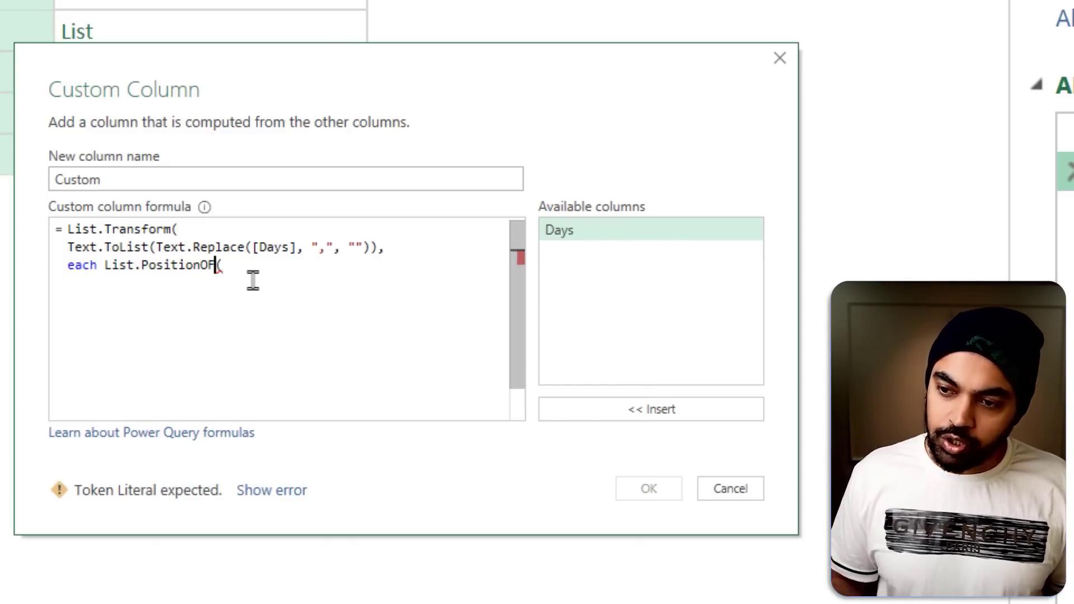
text(f()
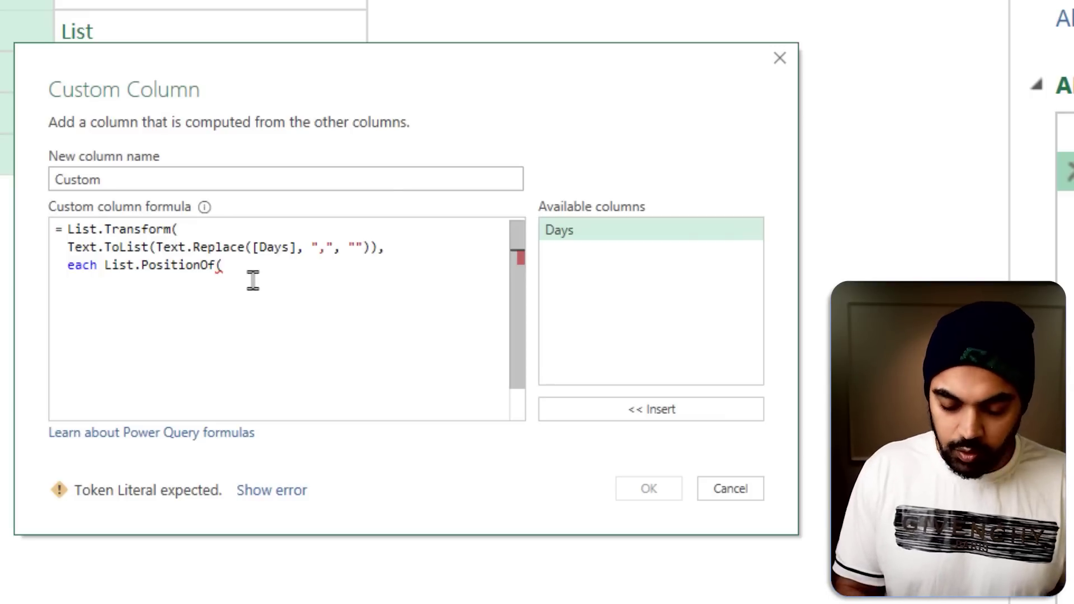
text(Week{)
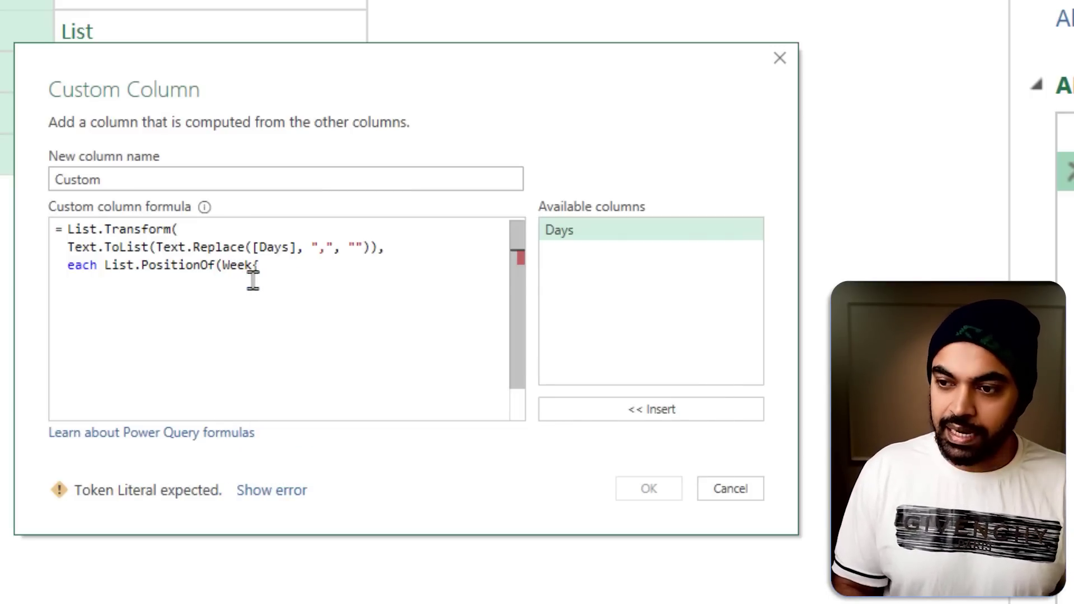
key(BackSpace)
text([Le)
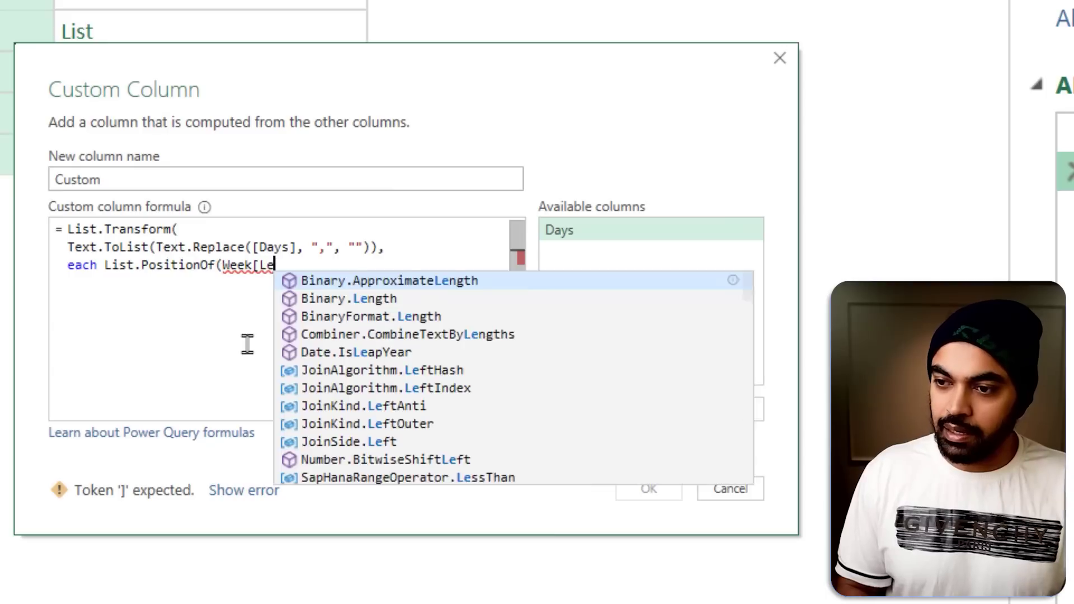
text(tter],)
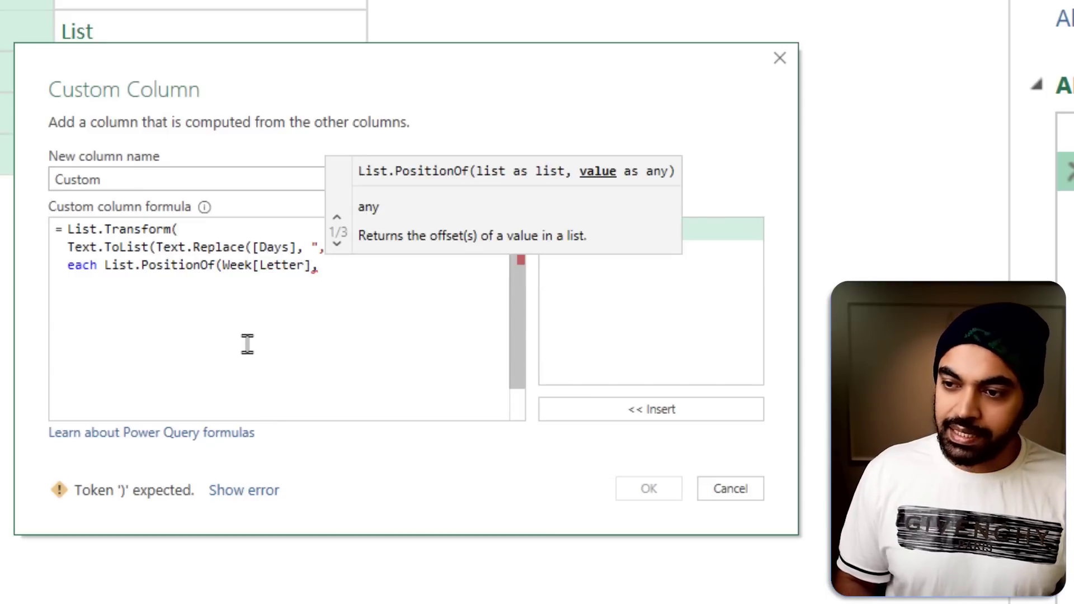
text( _)
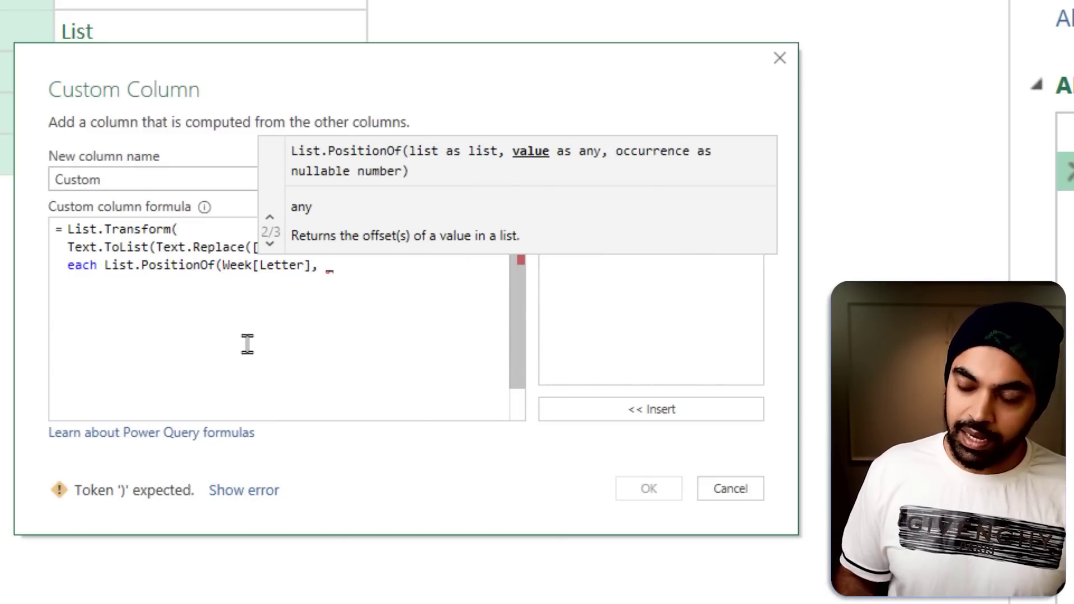
text())
key(Return)
text())
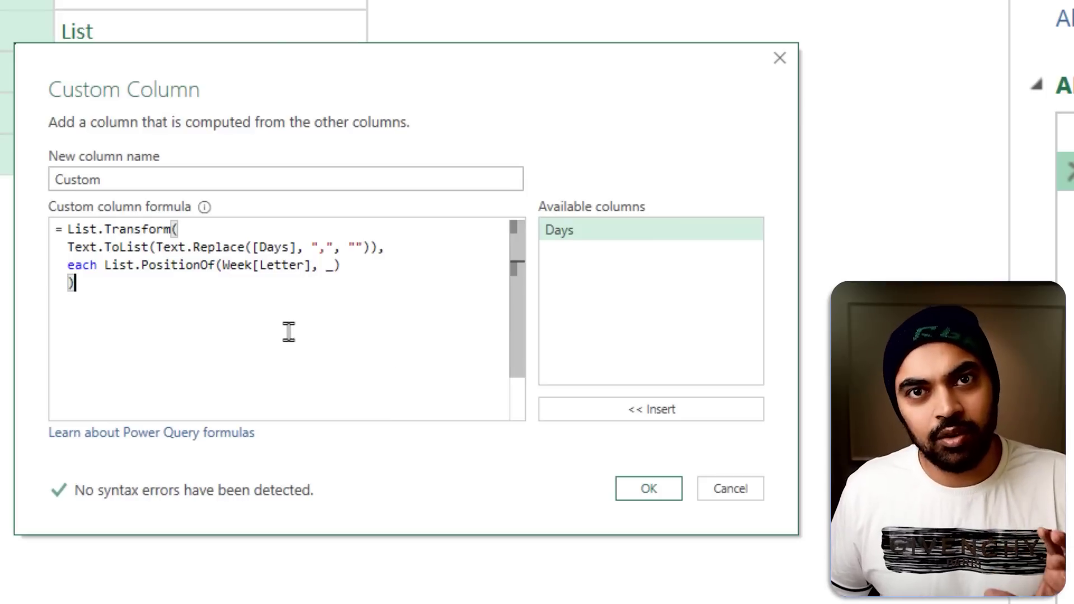
click(648, 489)
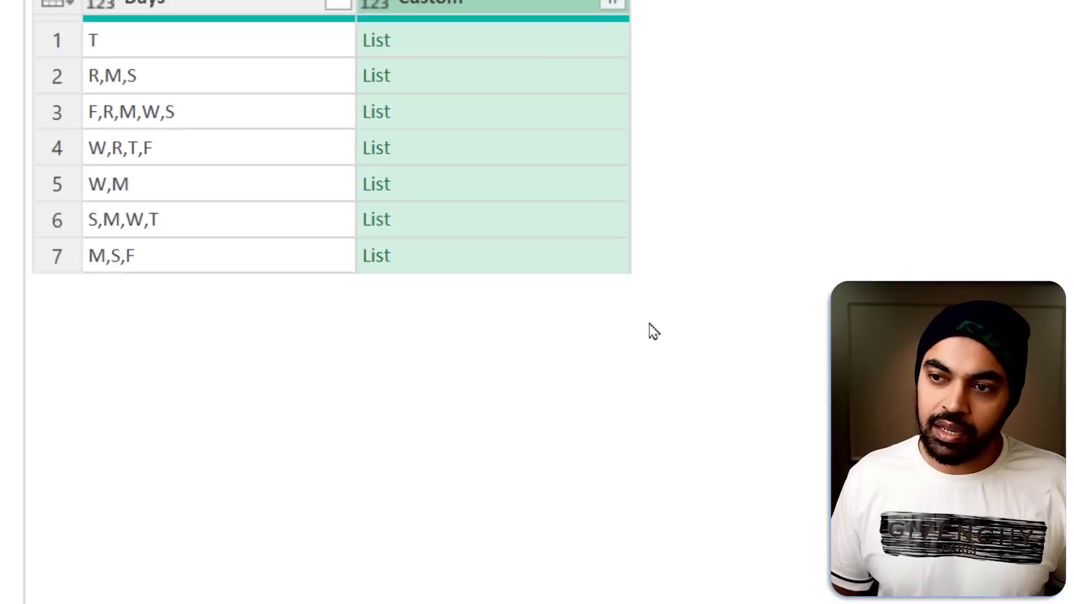
Preview row 2's Custom list showing positions 3, 0 and 5, and annotate it.
click(475, 88)
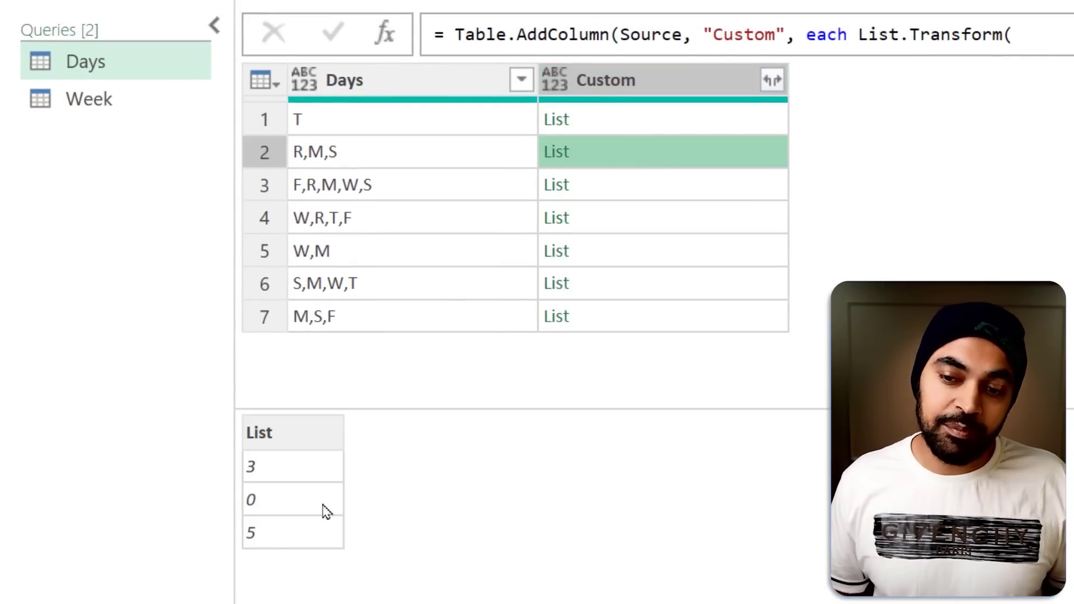
drag(236, 454, 276, 565)
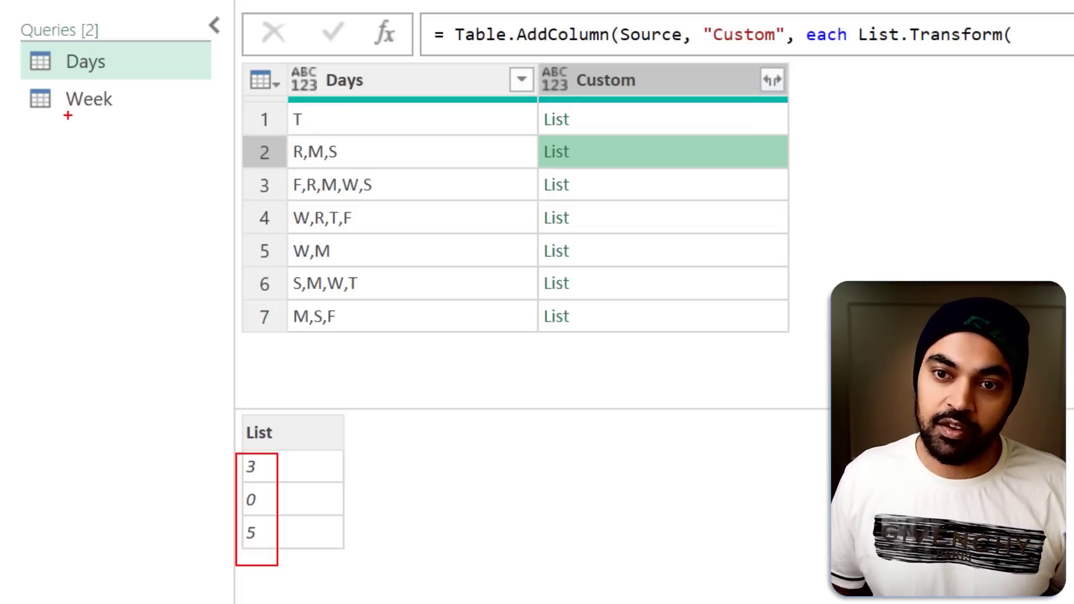
drag(68, 115, 86, 111)
key(Escape)
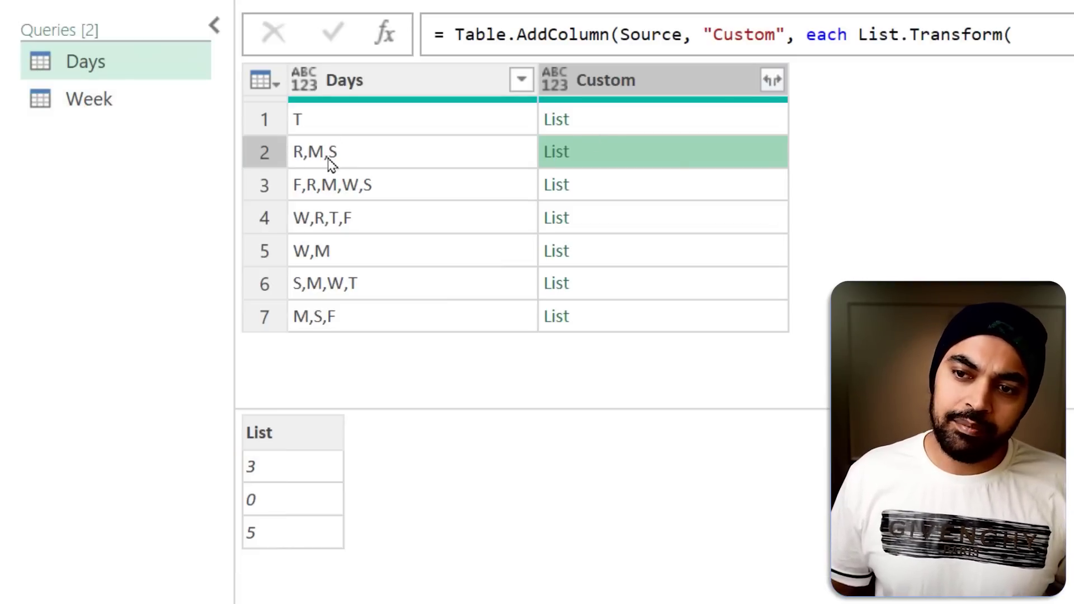
View the Week table and mark its R row with an annotation box.
click(166, 112)
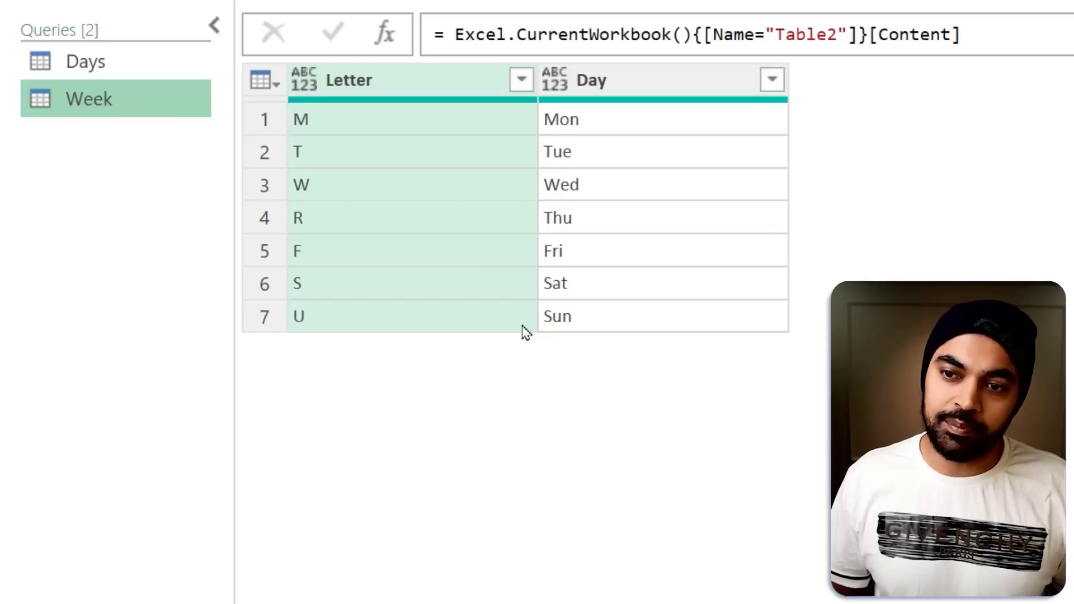
key(ctrl+2)
mouse_move(321, 115)
mouse_down()
mouse_move(340, 187)
mouse_move(314, 223)
mouse_up()
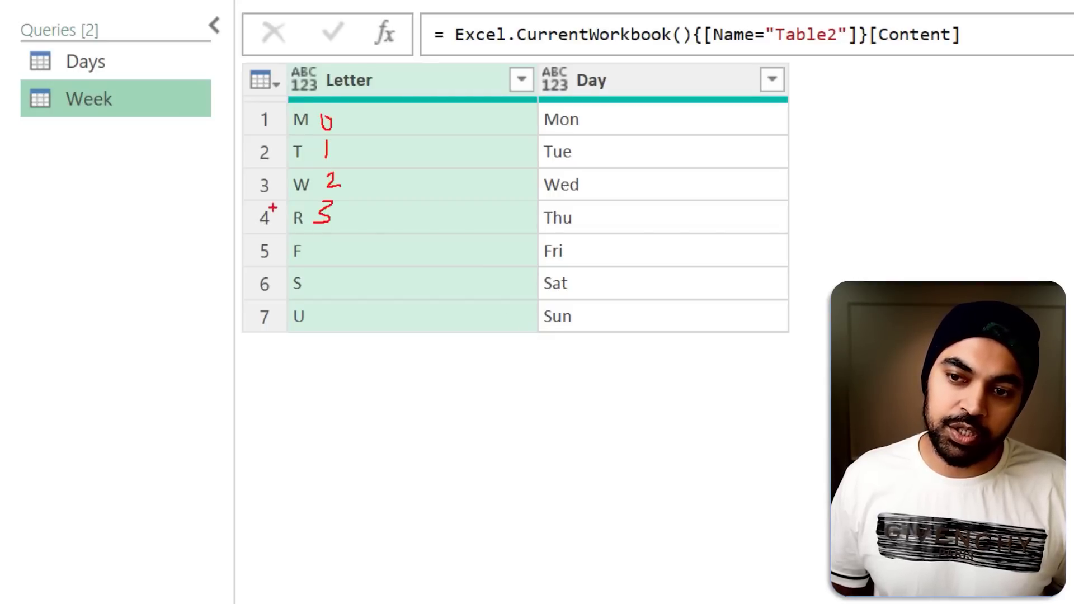
drag(258, 199, 350, 231)
key(Escape)
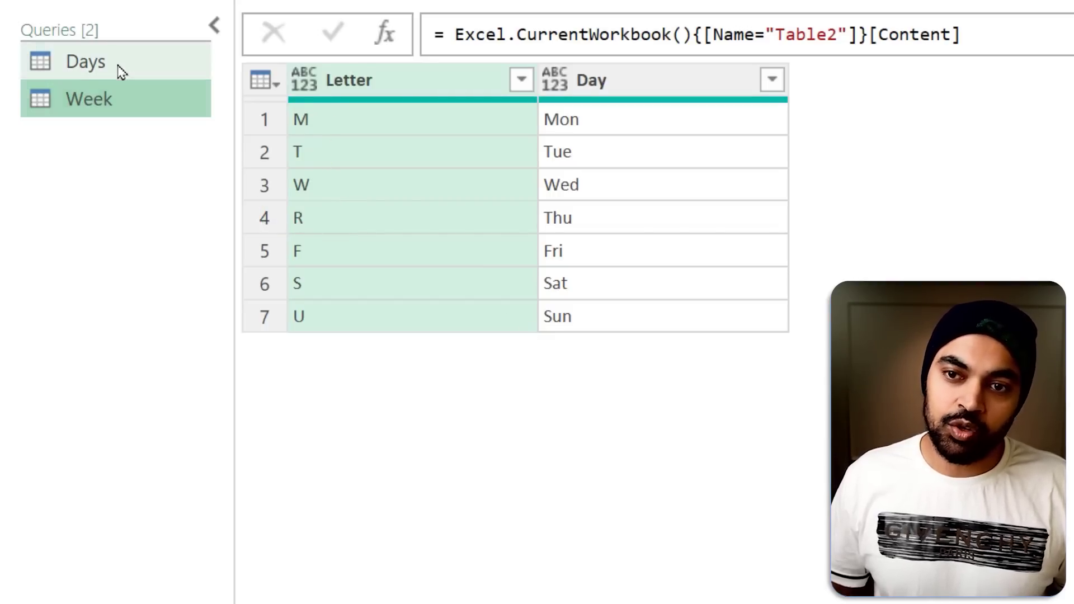
Preview the Days R,M,S list and mark positions 3, 0, 5 against letters R, M, S.
click(122, 72)
click(602, 158)
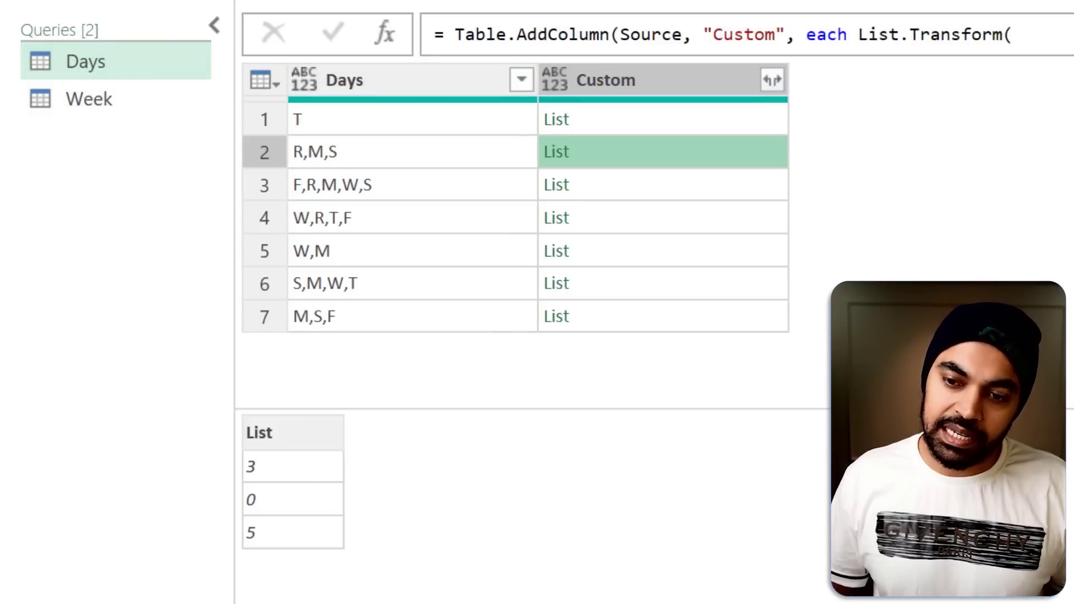
key(ctrl+2)
drag(286, 471, 303, 461)
drag(287, 499, 300, 495)
drag(296, 527, 308, 520)
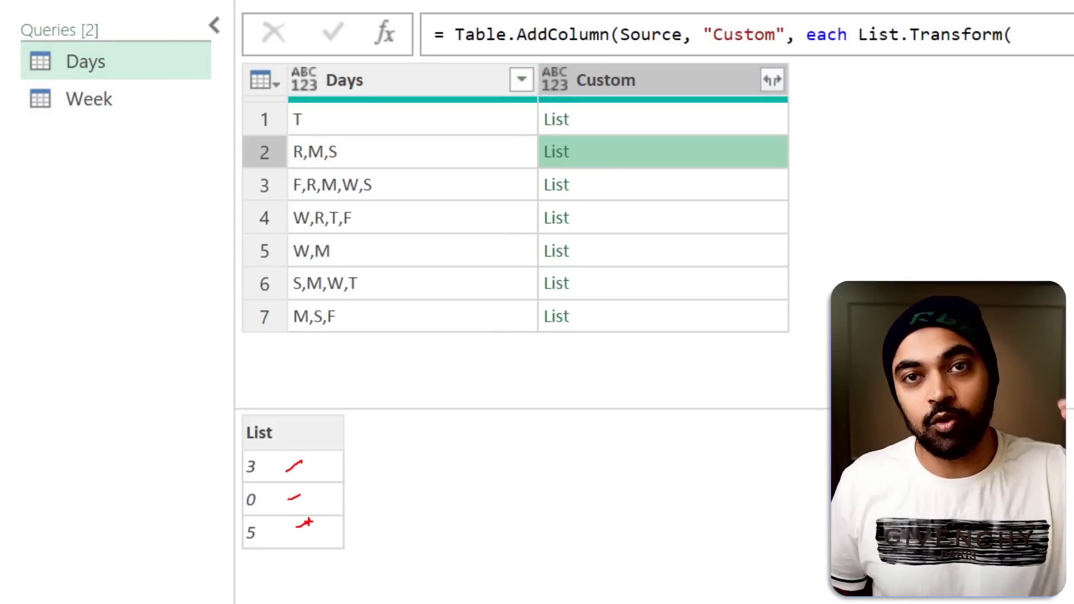
drag(290, 145, 345, 138)
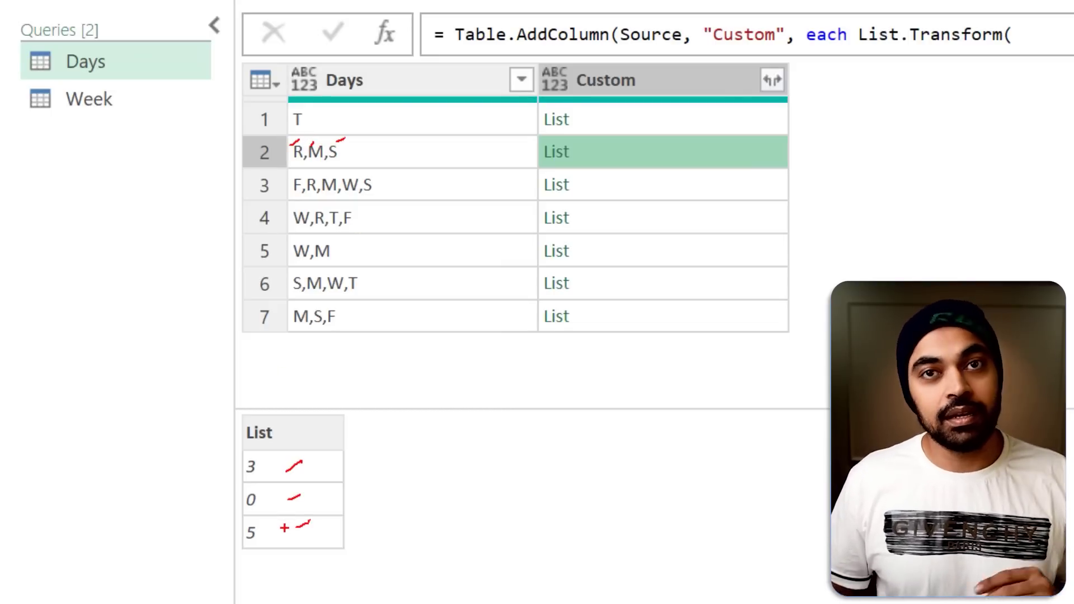
key(Escape)
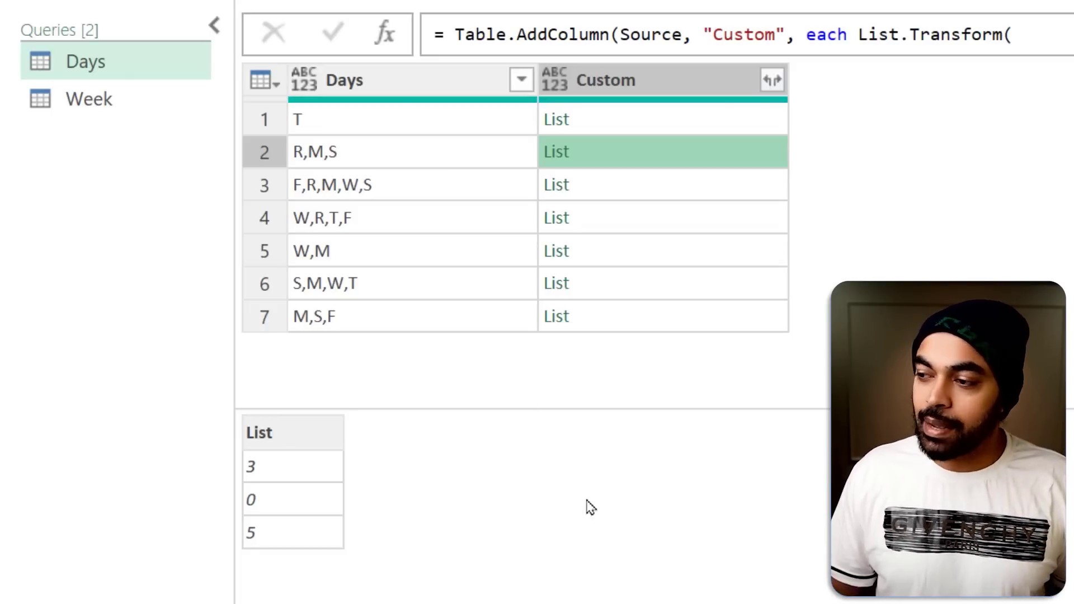
Outline the Week table's Day column, then return to the Days query.
click(141, 108)
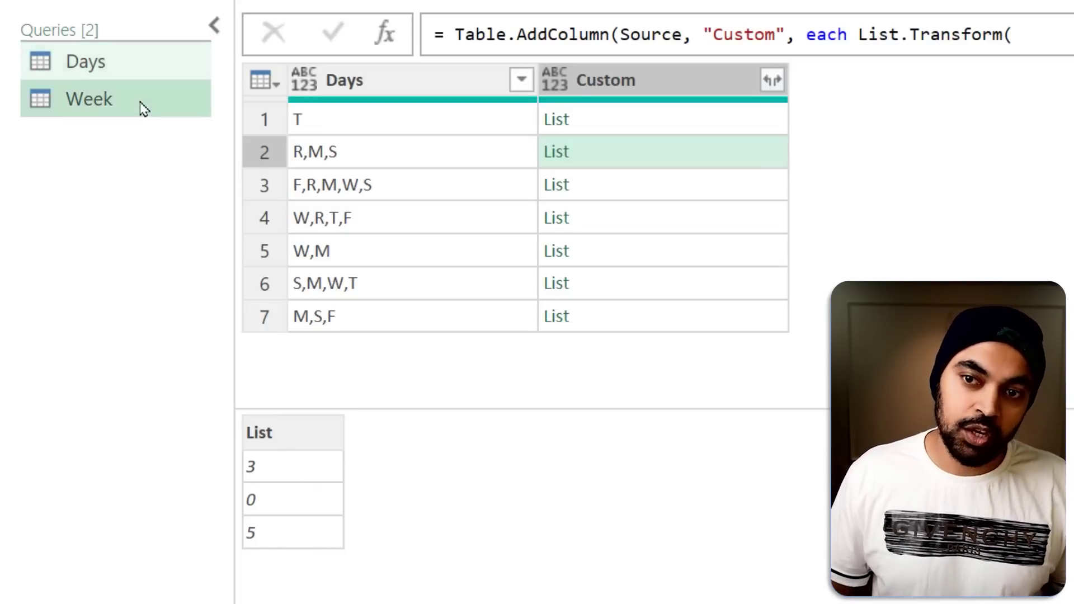
mouse_move(527, 65)
mouse_down()
mouse_move(594, 270)
mouse_move(612, 390)
mouse_up()
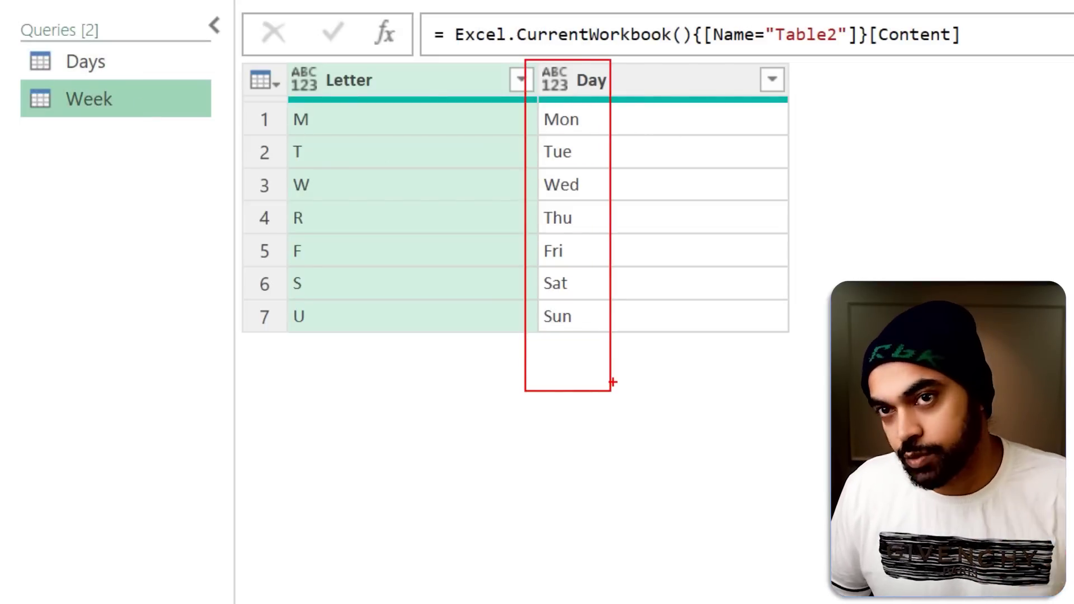
click(146, 69)
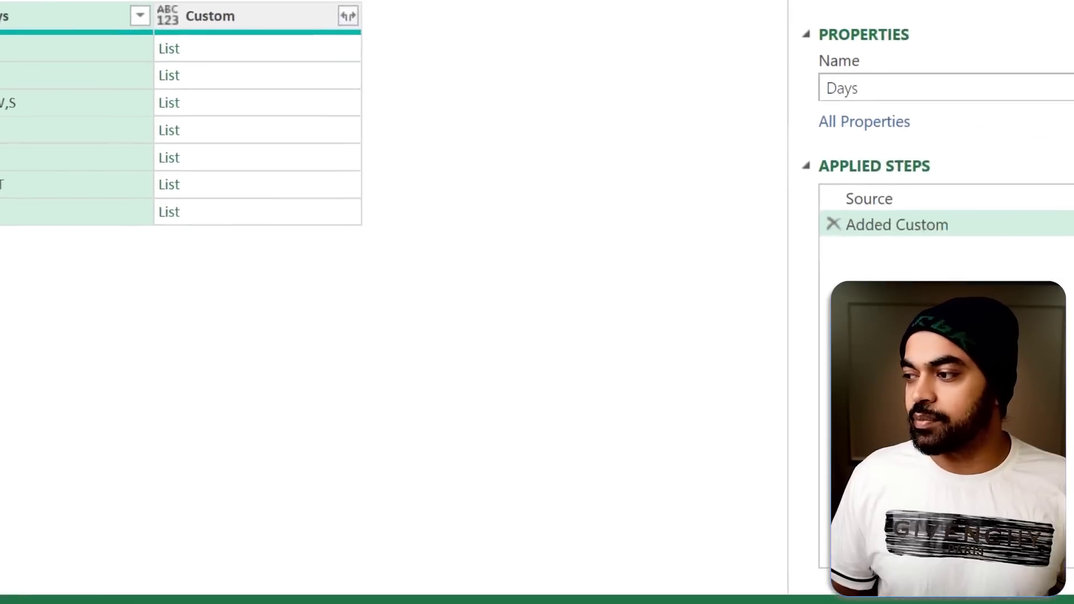
Wrap the lookup as Week[Day]{List.PositionOf(Week[Letter], _)} in the Added Custom formula and apply it.
click(1026, 213)
click(133, 273)
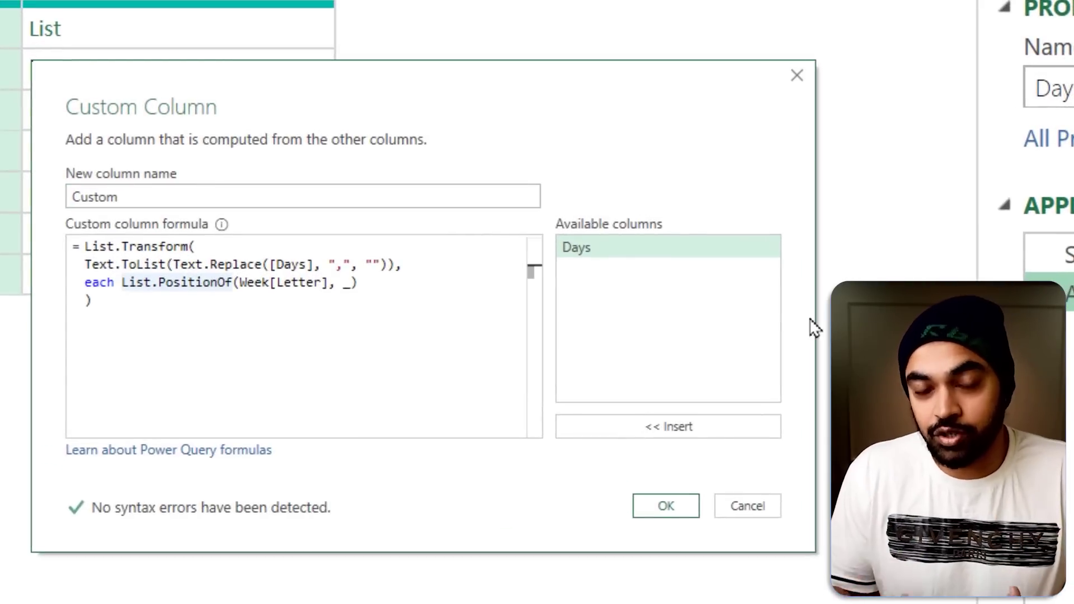
text(Week[)
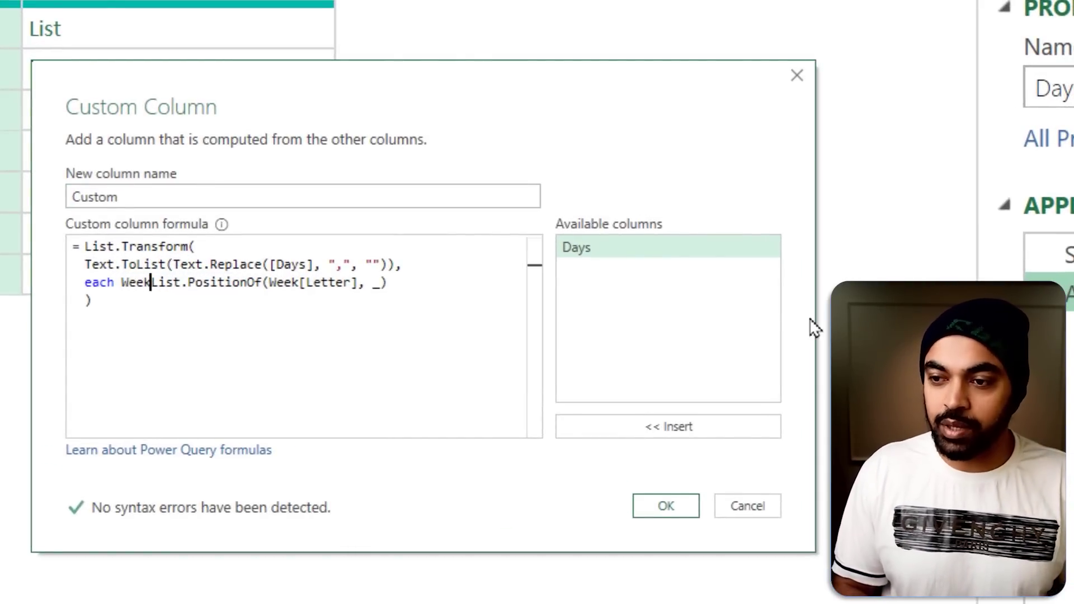
text(Day)
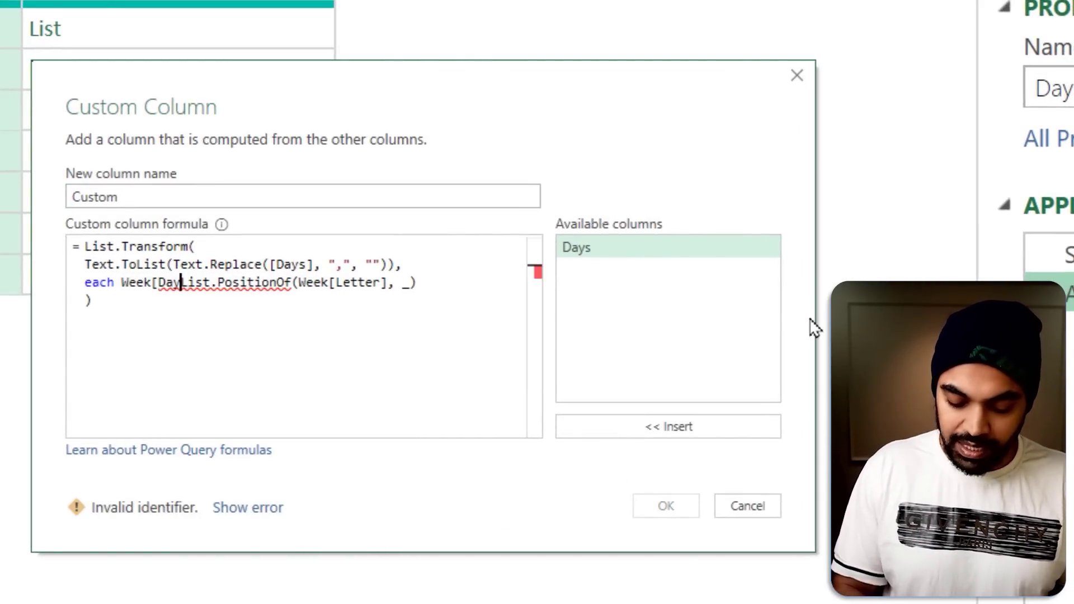
text(])
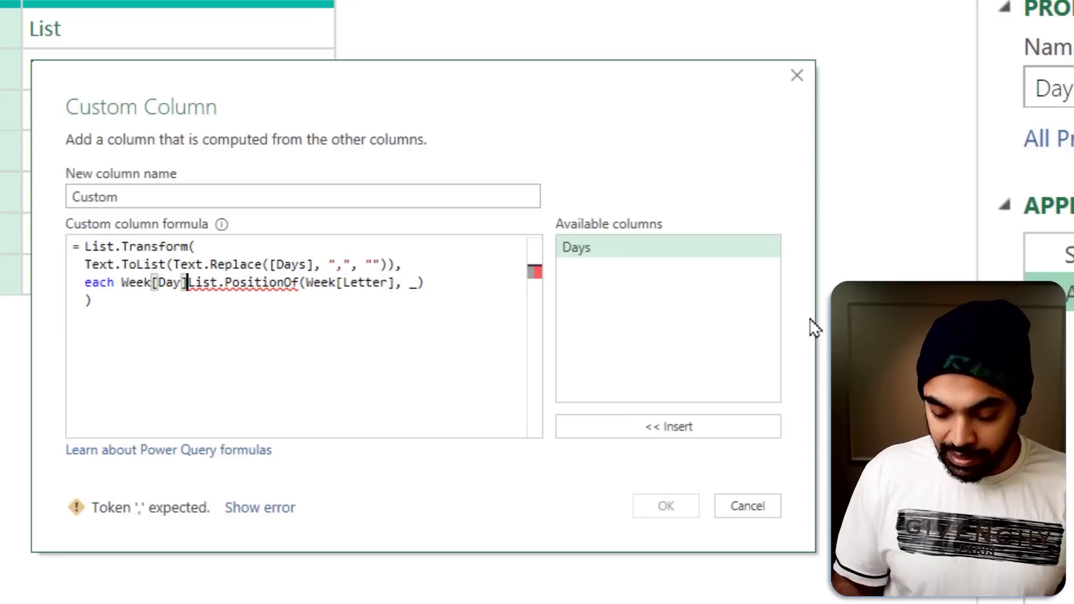
text({)
click(464, 284)
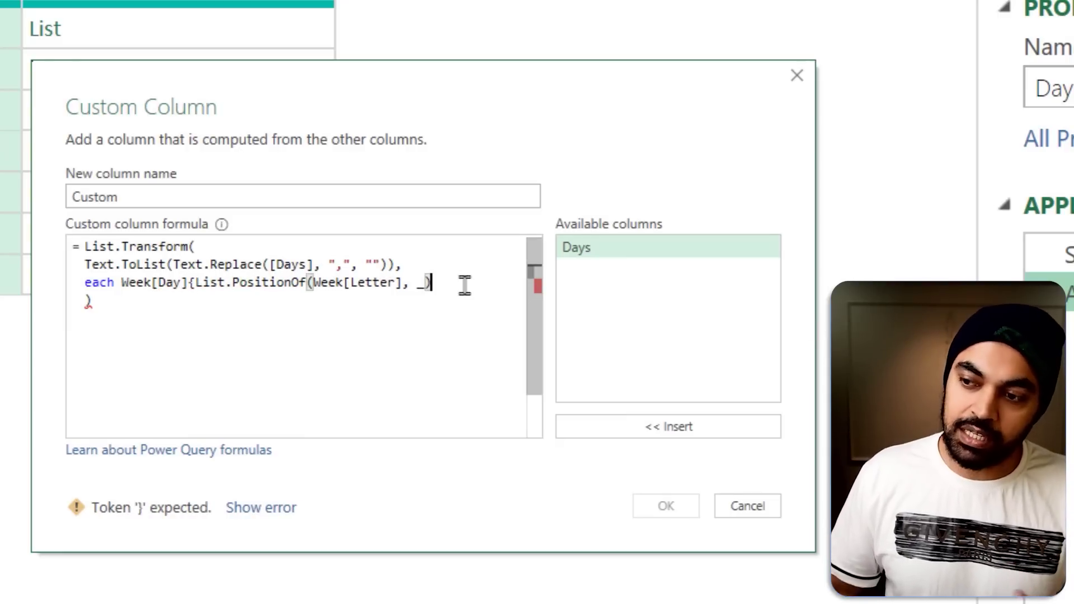
text(})
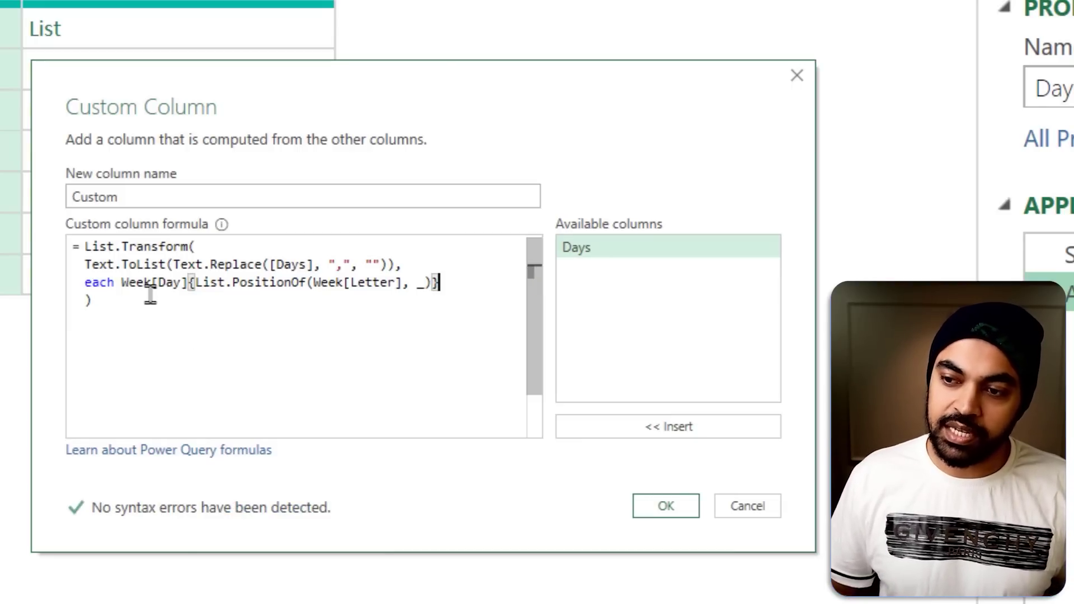
drag(122, 283, 537, 283)
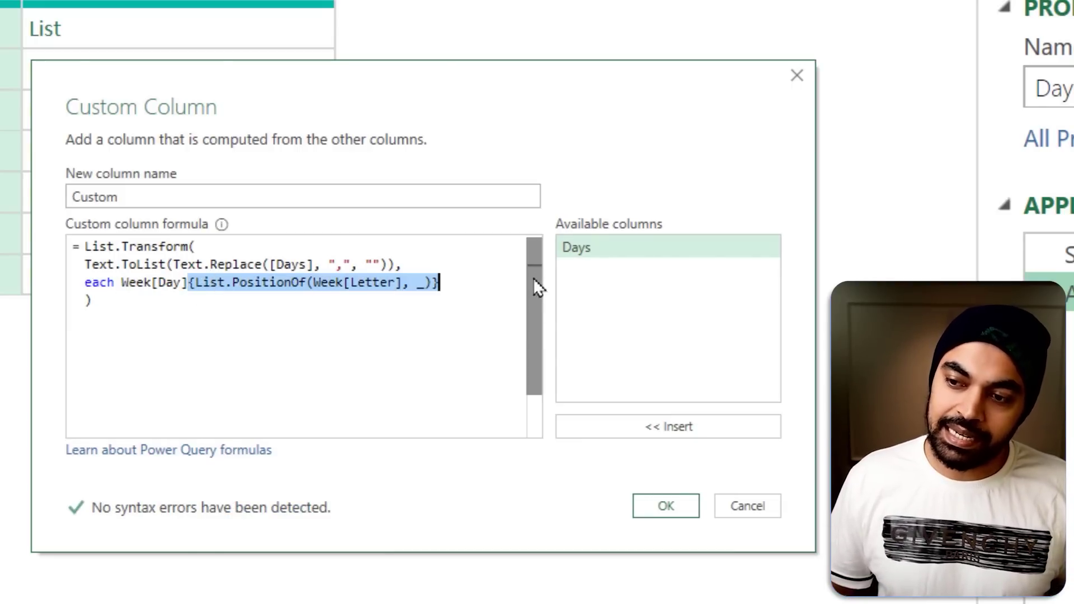
click(669, 508)
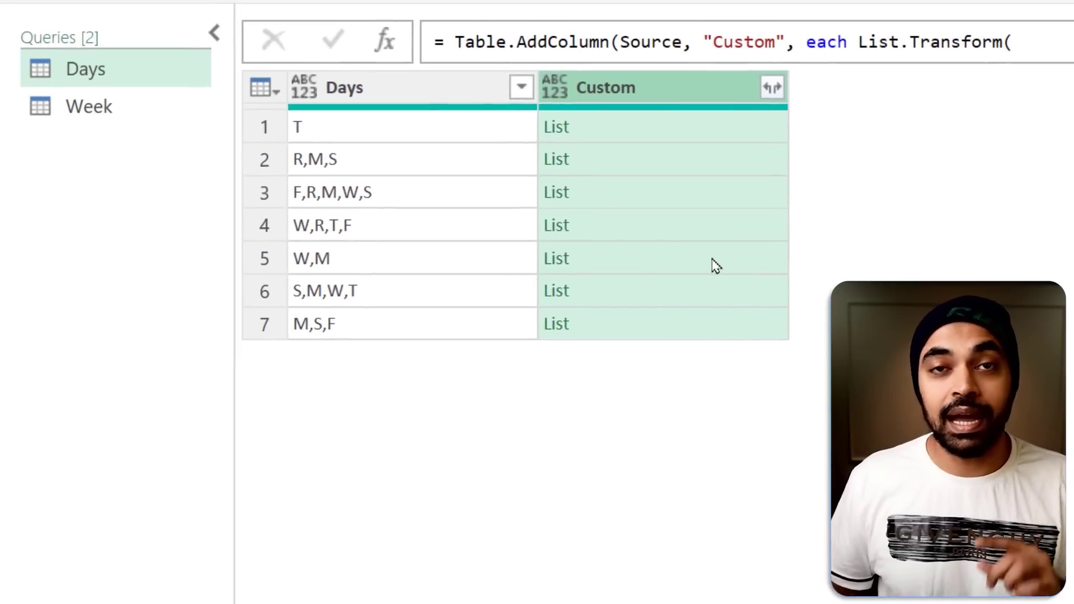
Preview the R,M,S row's list and tick its day names Thu, Mon and Sat.
click(646, 168)
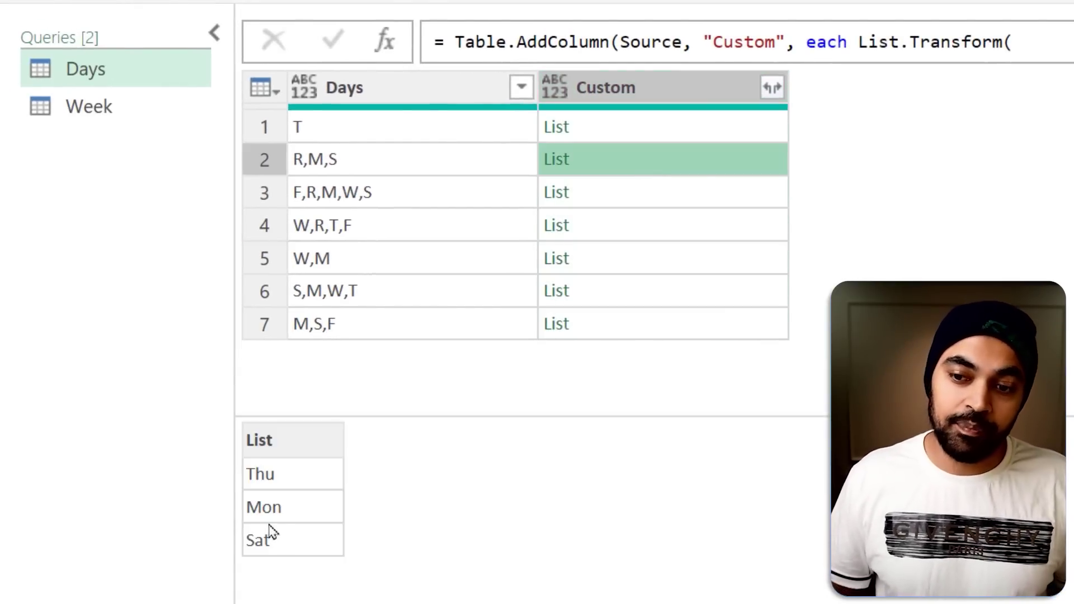
key(ctrl+2)
drag(285, 479, 321, 462)
drag(294, 545, 303, 537)
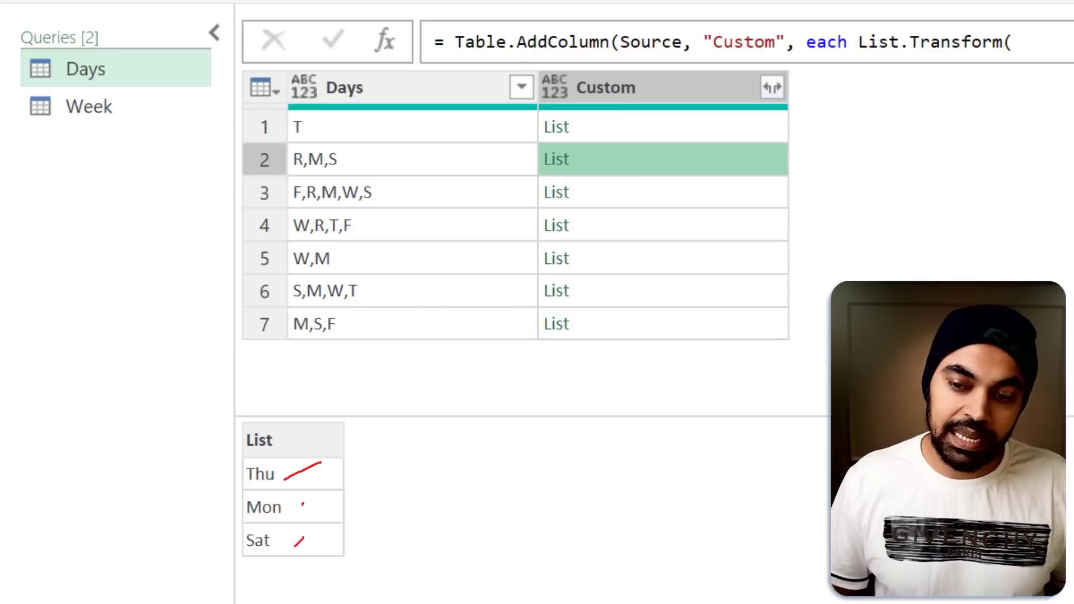
mouse_move(363, 152)
mouse_down()
mouse_move(344, 172)
mouse_move(340, 156)
mouse_up()
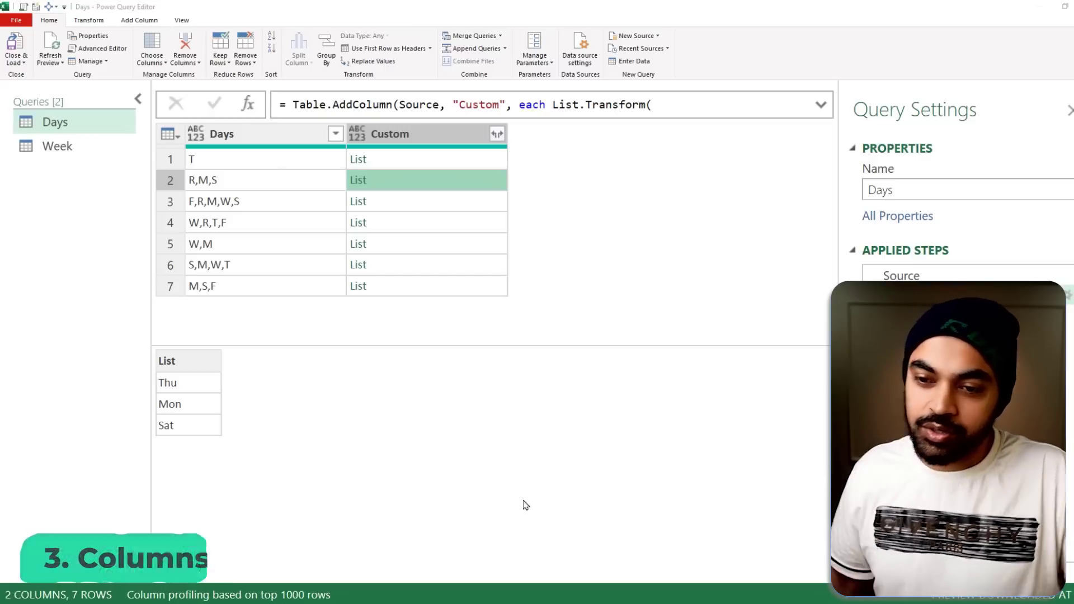
mouse_move(181, 386)
mouse_down()
mouse_move(189, 380)
mouse_move(197, 401)
mouse_up()
drag(76, 492, 84, 490)
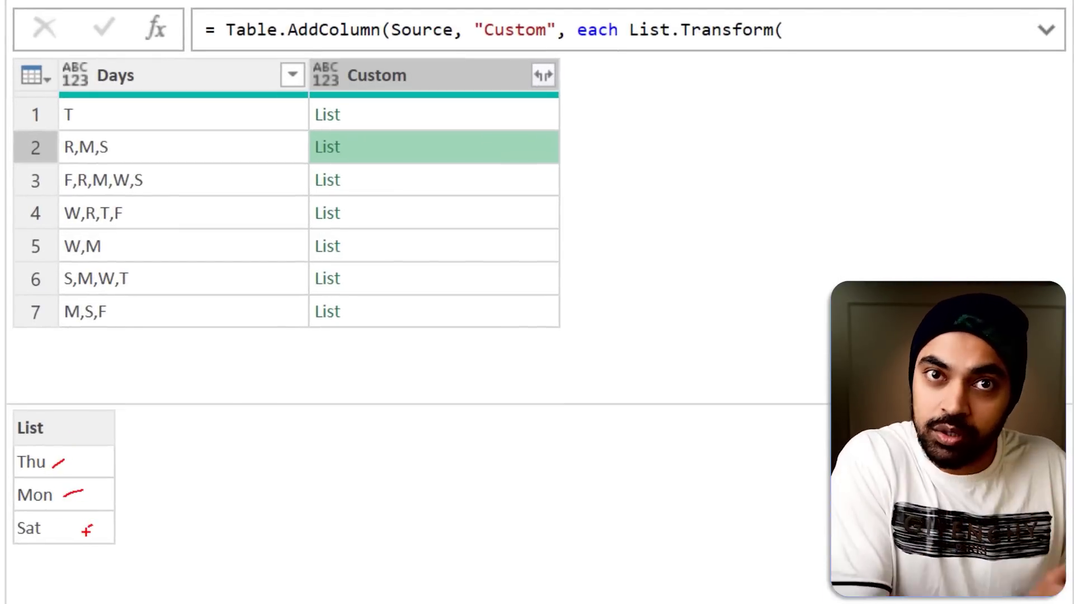
drag(89, 526, 91, 525)
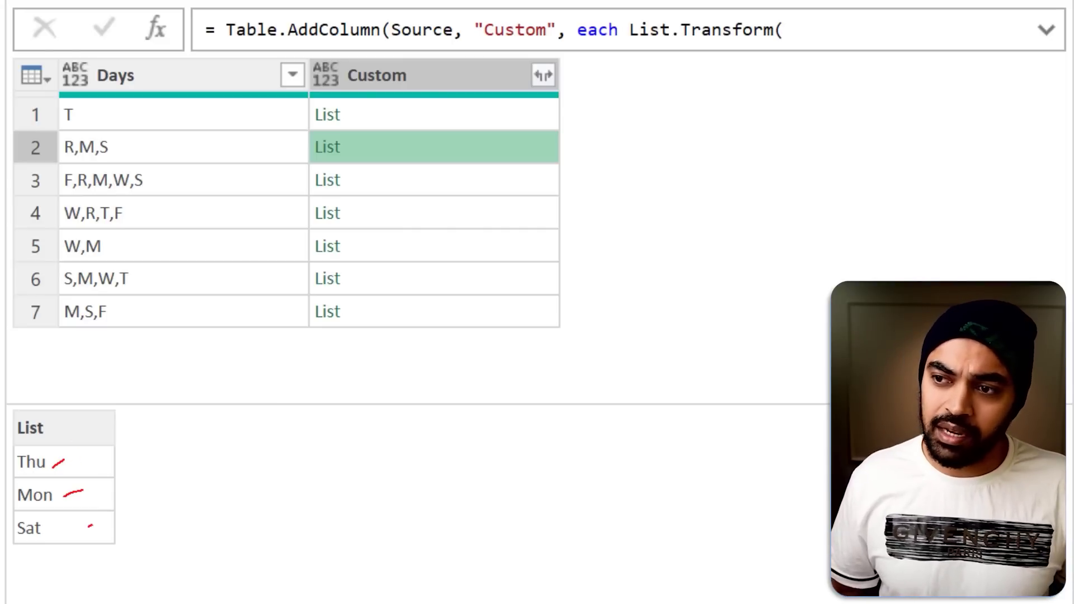
Sketch boxes for future day columns with a T value, then clear the annotations.
drag(606, 65, 681, 93)
drag(727, 67, 825, 104)
drag(876, 70, 981, 104)
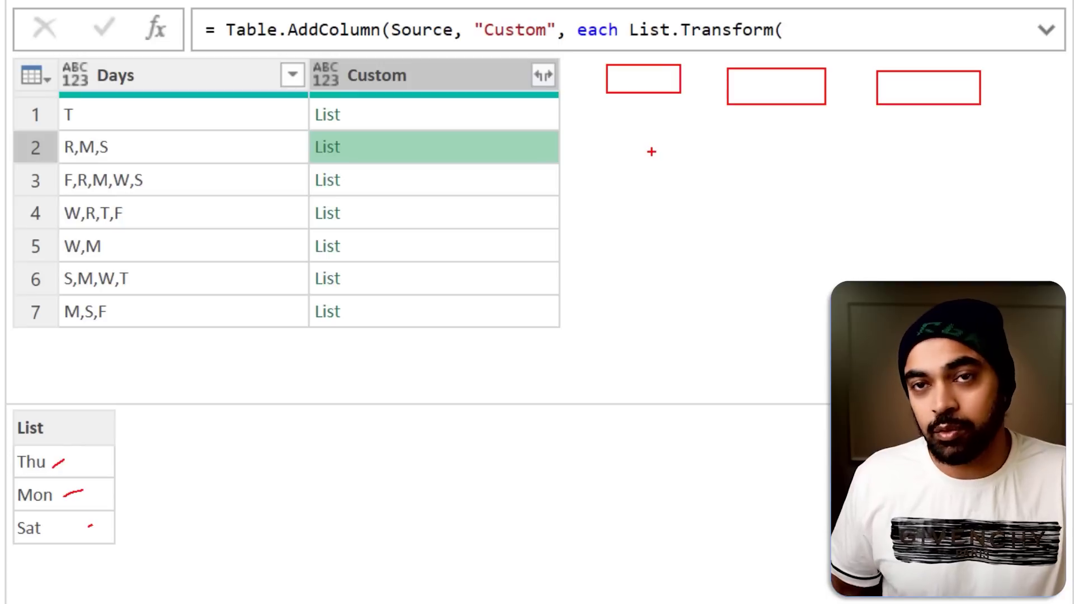
mouse_move(632, 139)
mouse_down()
mouse_move(632, 160)
mouse_move(652, 131)
mouse_up()
drag(709, 143, 710, 158)
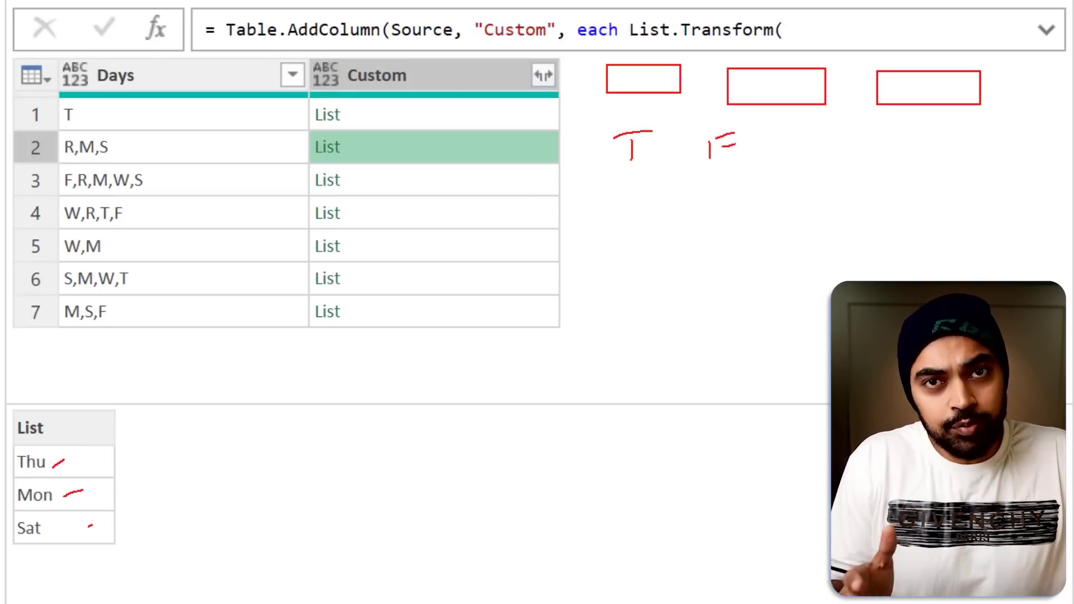
key(e)
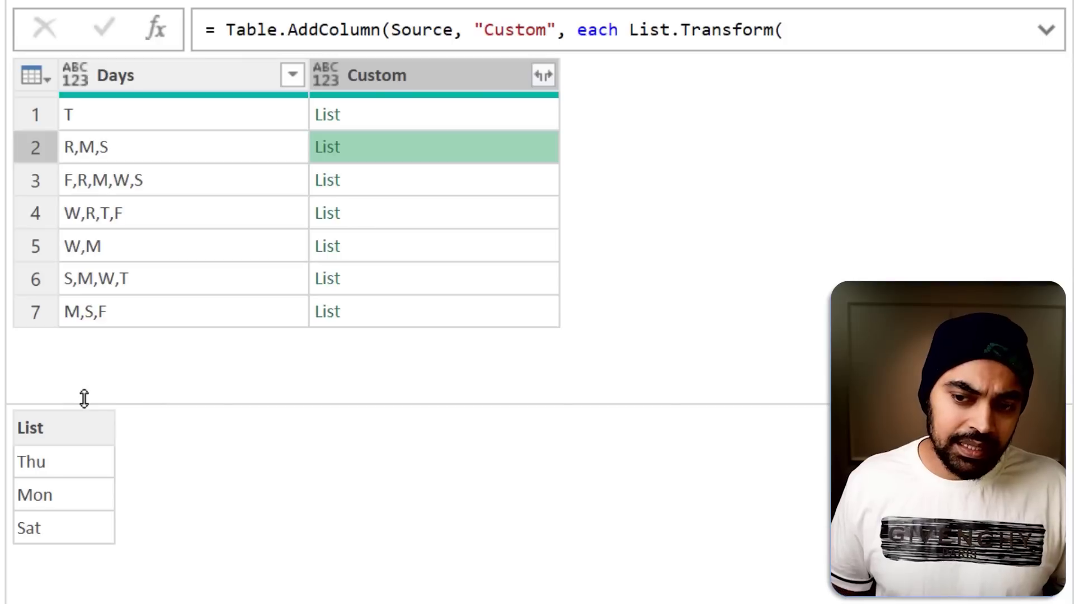
Box Thu, Mon and Sat in the preview and sketch matching day-column boxes beside them.
mouse_move(9, 440)
mouse_down()
mouse_move(63, 475)
mouse_move(55, 537)
mouse_up()
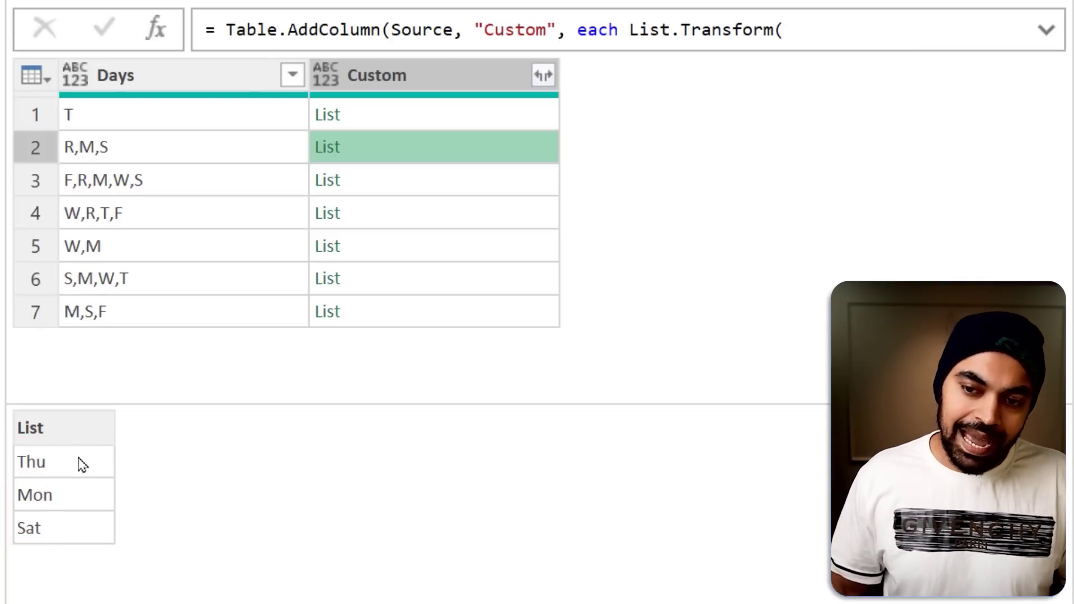
drag(12, 418, 96, 561)
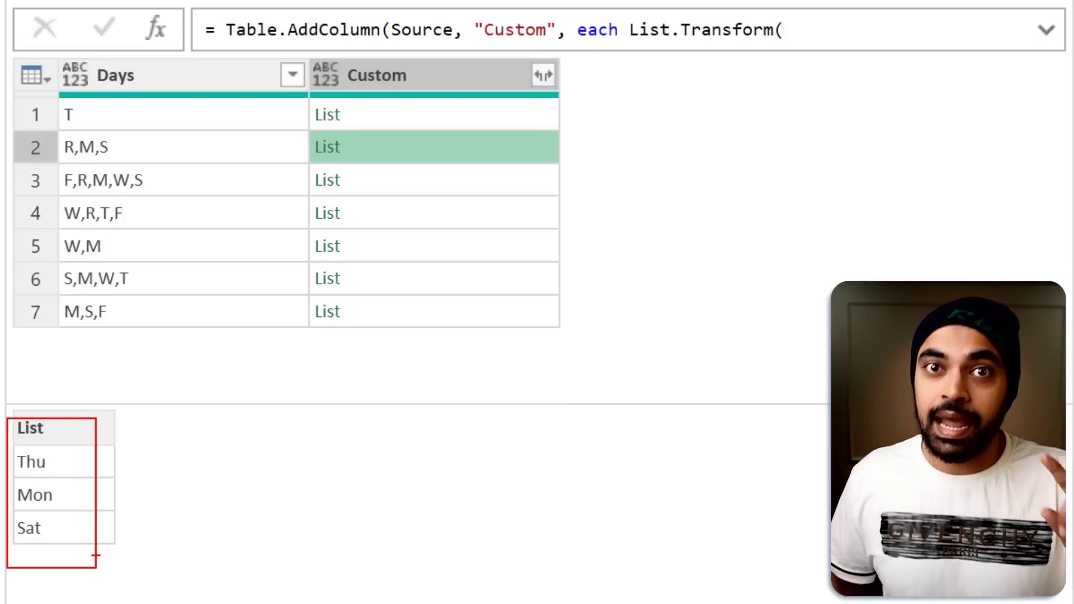
drag(3, 453, 72, 474)
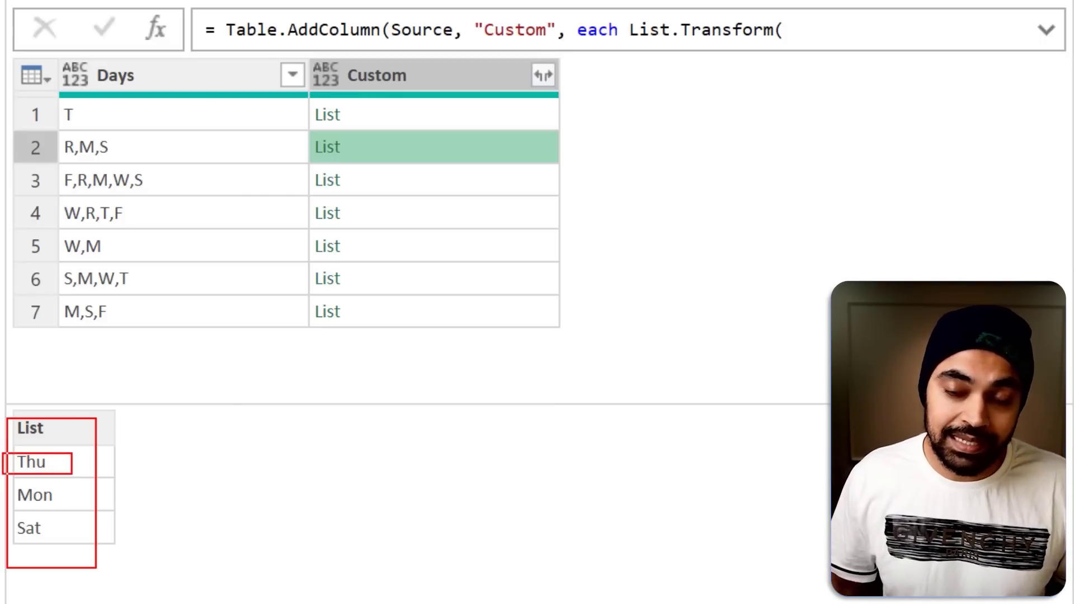
mouse_move(124, 449)
mouse_down()
mouse_move(195, 482)
mouse_move(171, 477)
mouse_move(184, 456)
mouse_up()
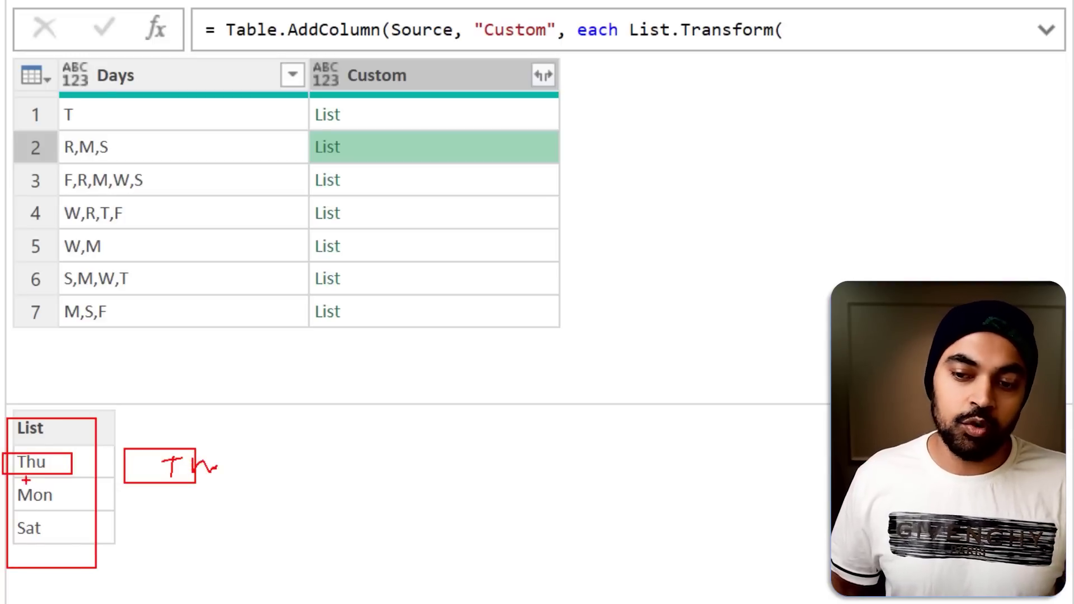
drag(10, 477, 65, 510)
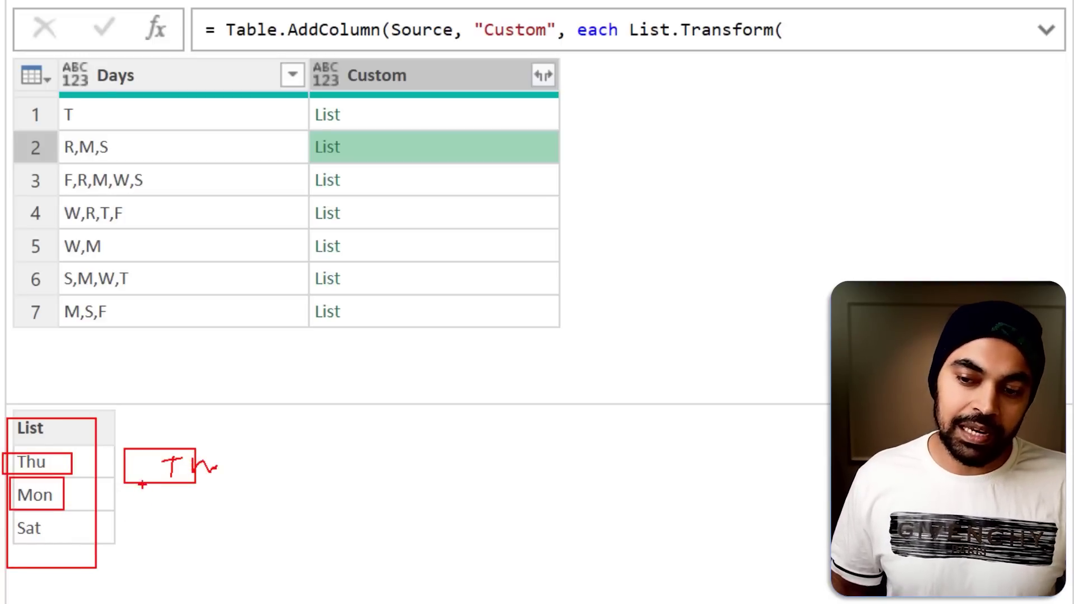
drag(143, 484, 218, 509)
drag(4, 514, 59, 538)
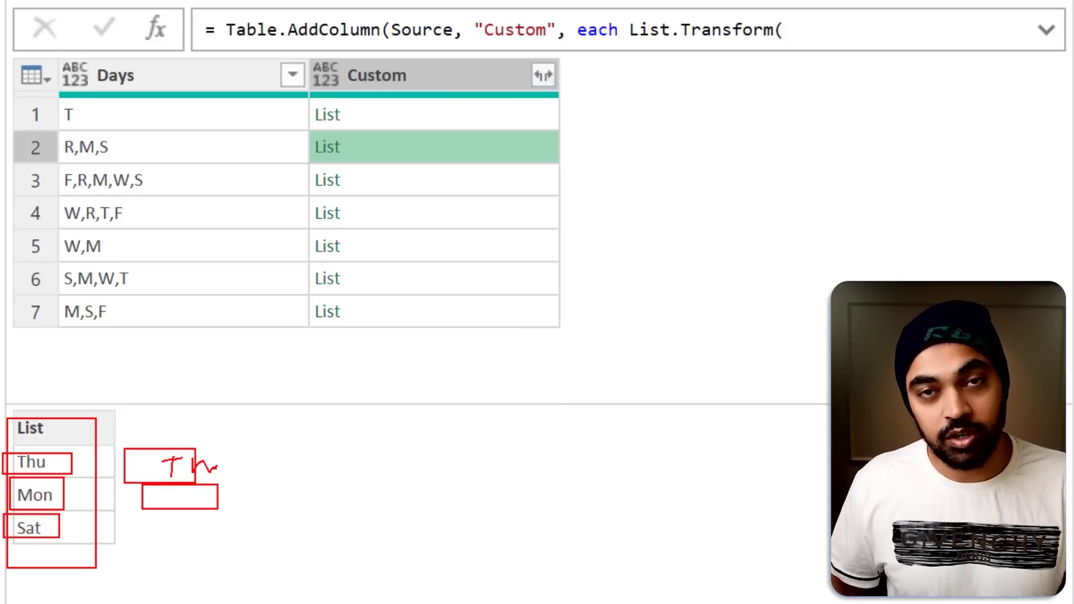
drag(154, 515, 209, 542)
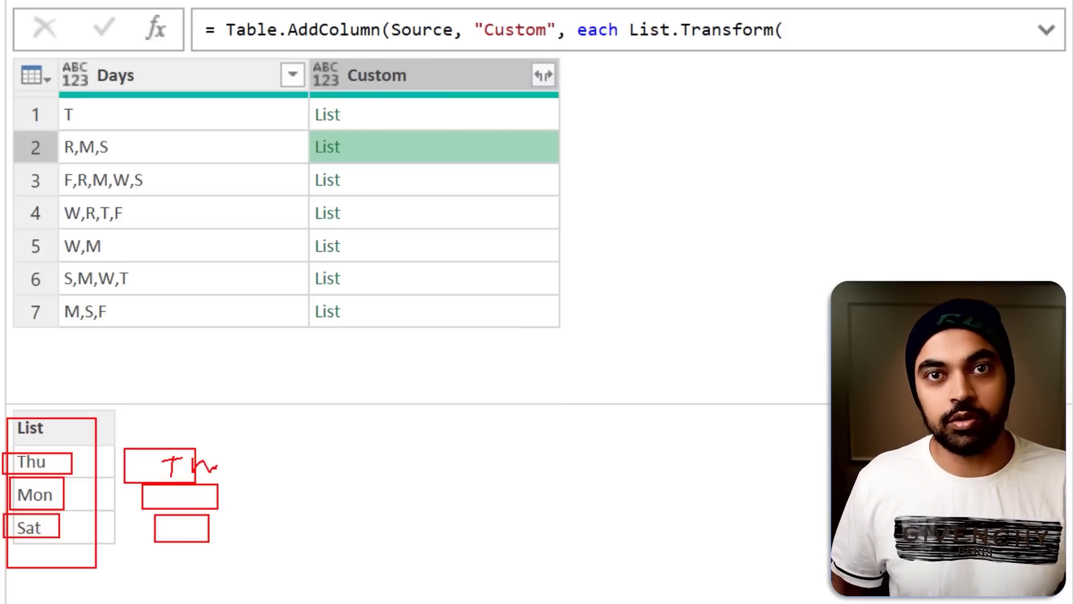
key(Escape)
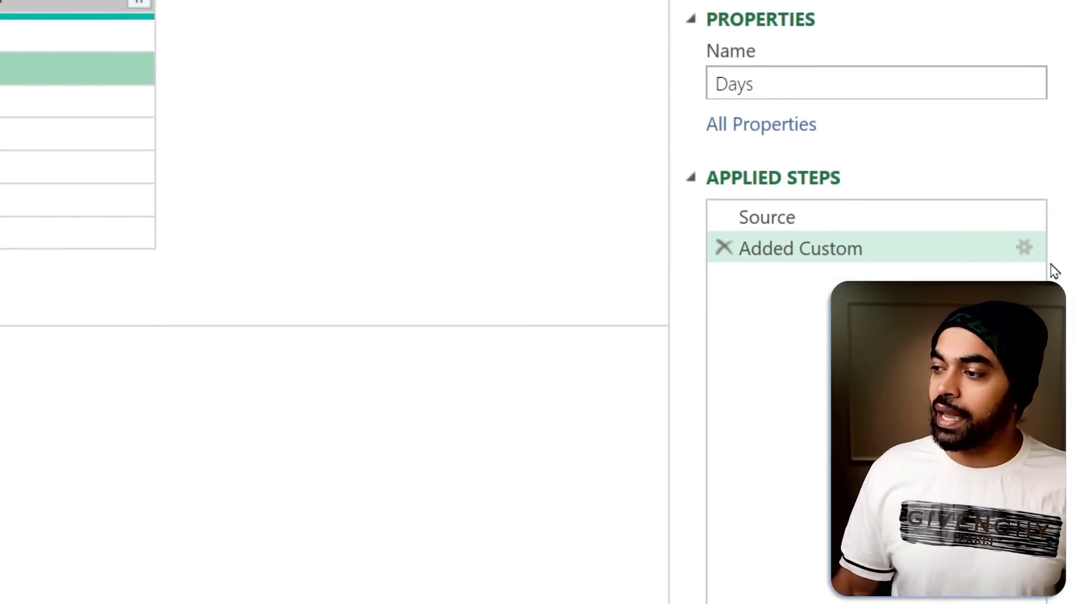
Reopen the Added Custom formula and insert a 'let' line above the Week lookup.
click(1024, 247)
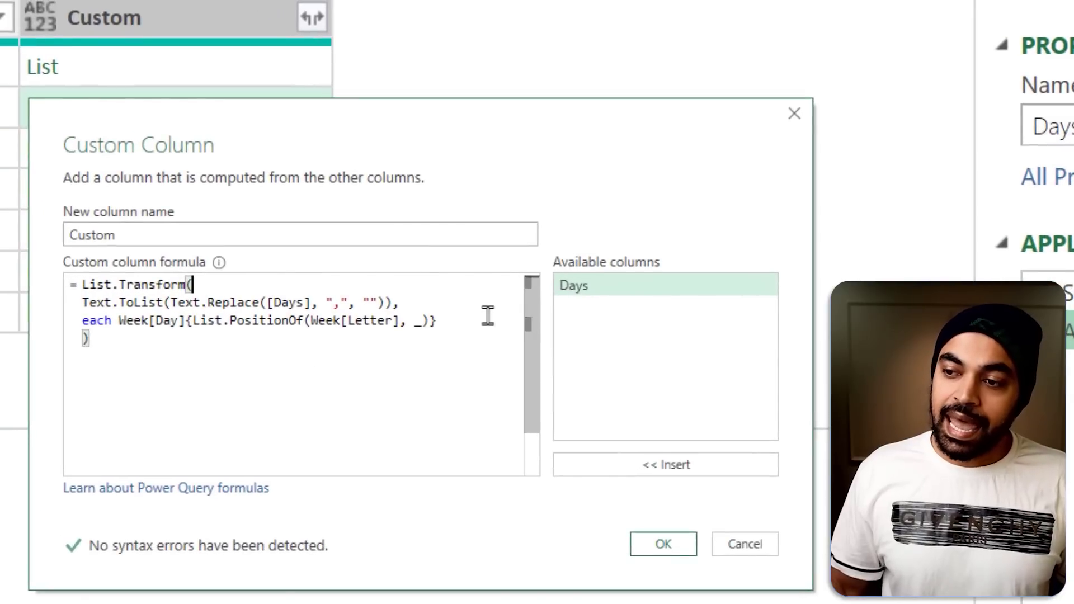
click(437, 319)
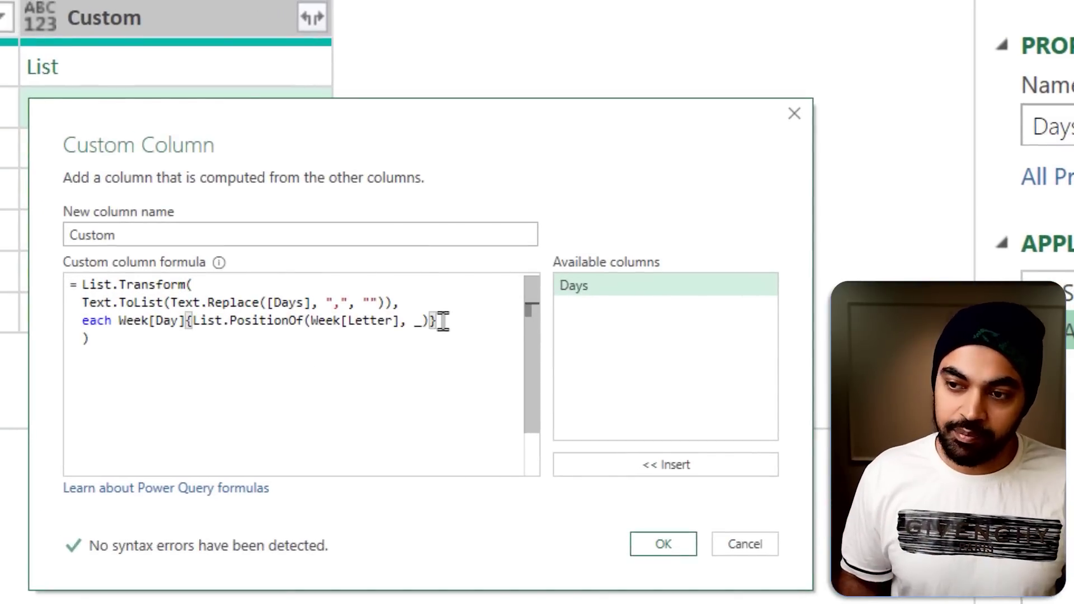
key(Left)
key(Left)
key(Left)
key(Left)
key(Left)
key(Left)
key(Left)
key(Left)
key(Left)
key(Left)
key(Left)
key(Left)
key(Left)
key(Left)
key(Left)
key(Left)
key(Left)
key(Left)
key(Left)
key(Left)
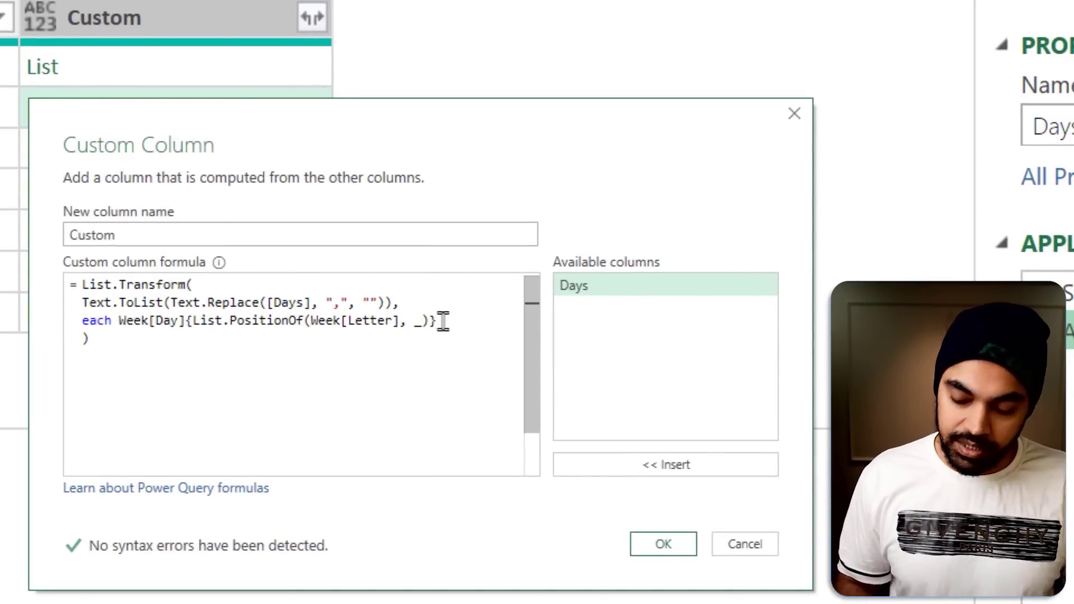
key(Return)
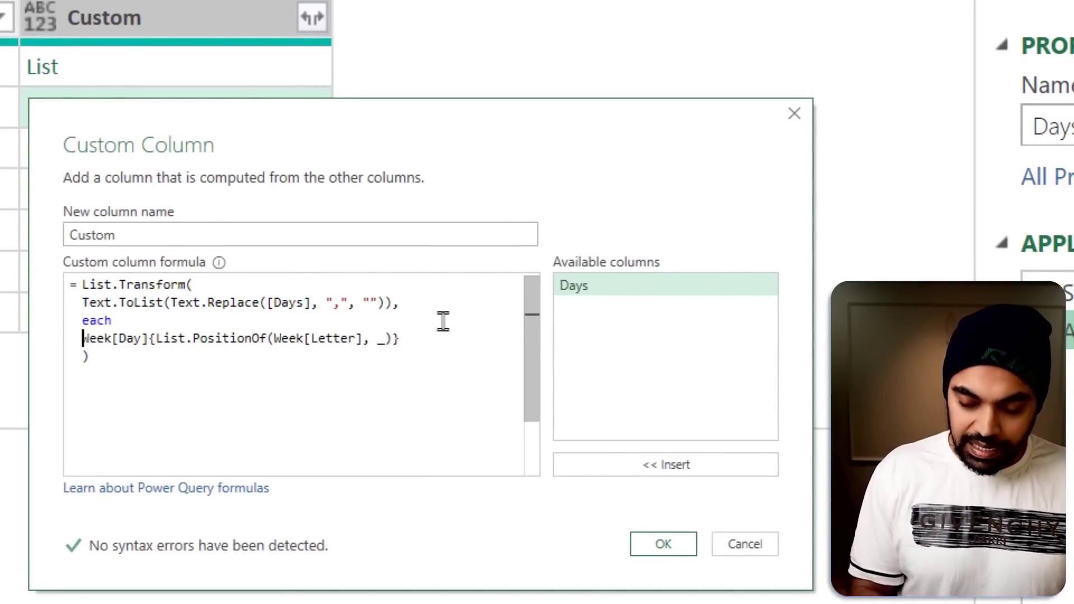
text(let)
key(Return)
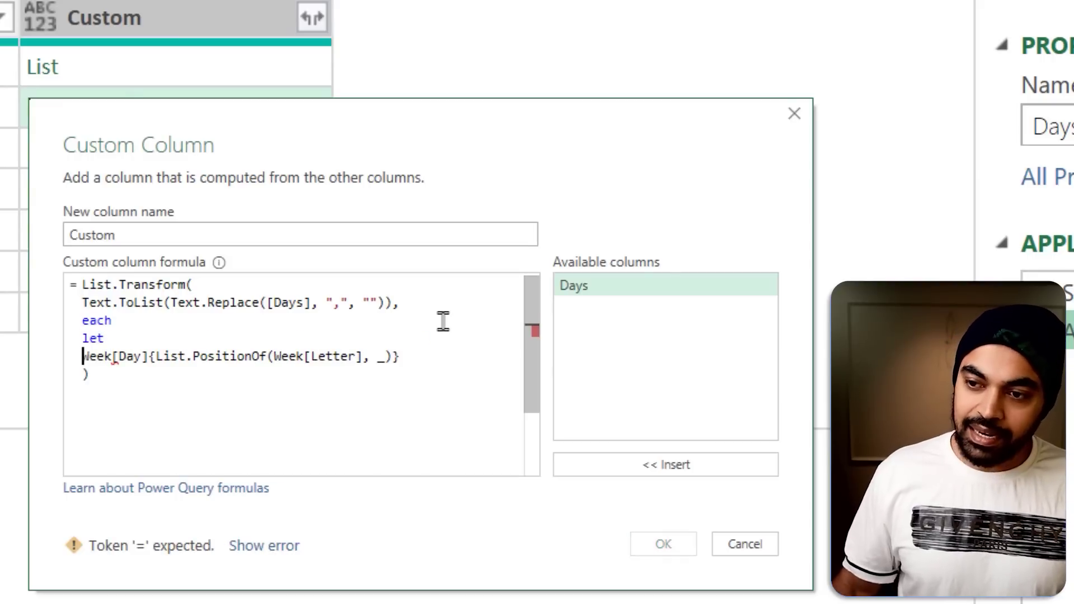
Name the Week lookup 'listofdays =' and end that line with a comma.
drag(82, 356, 364, 356)
click(363, 357)
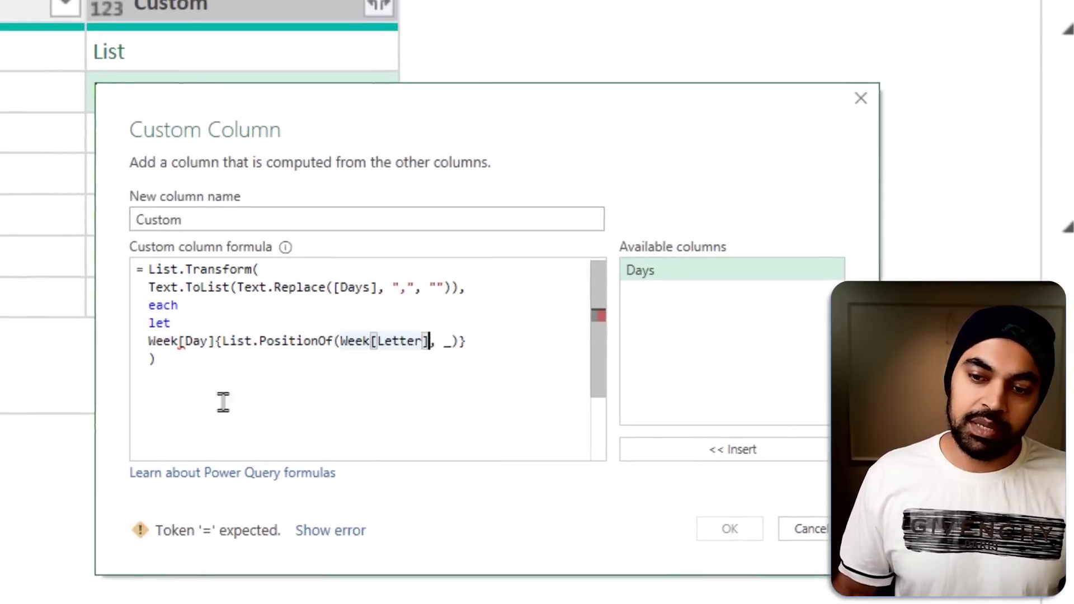
drag(14, 391, 86, 481)
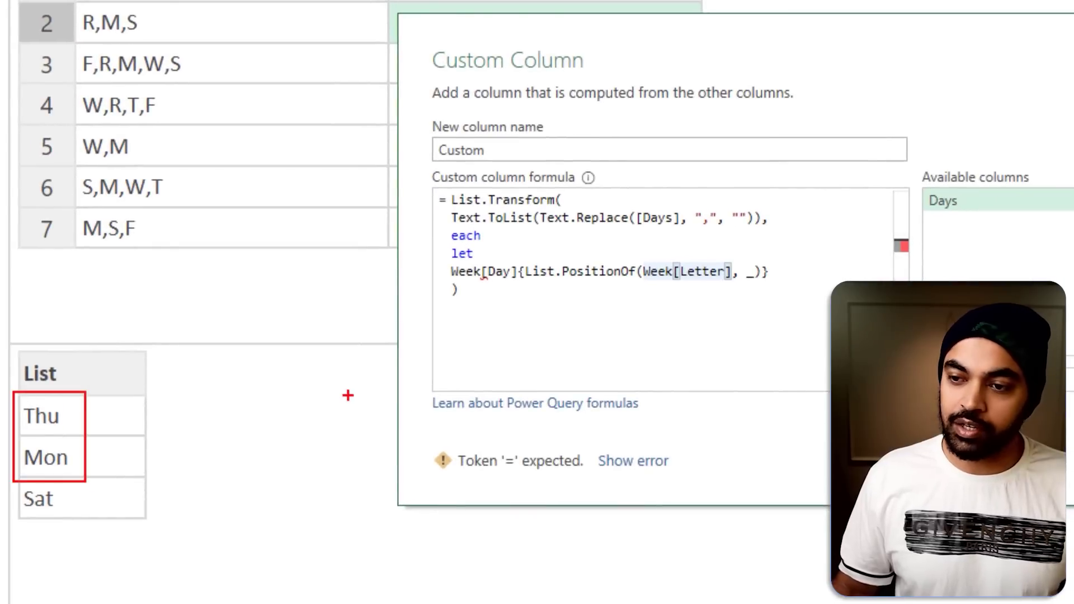
key(Escape)
click(452, 271)
text(list)
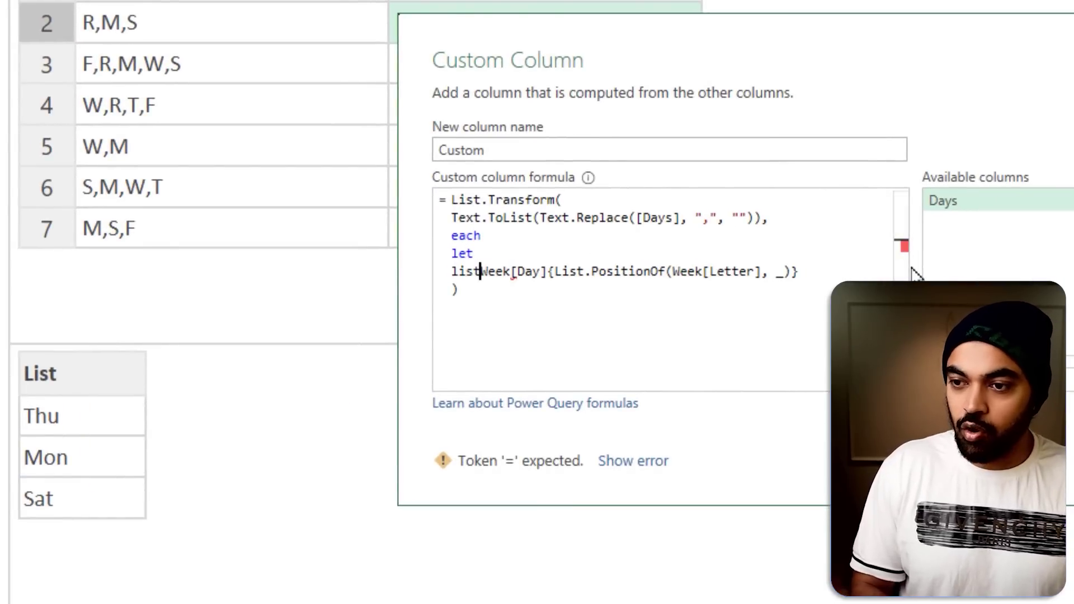
text(ofdays =)
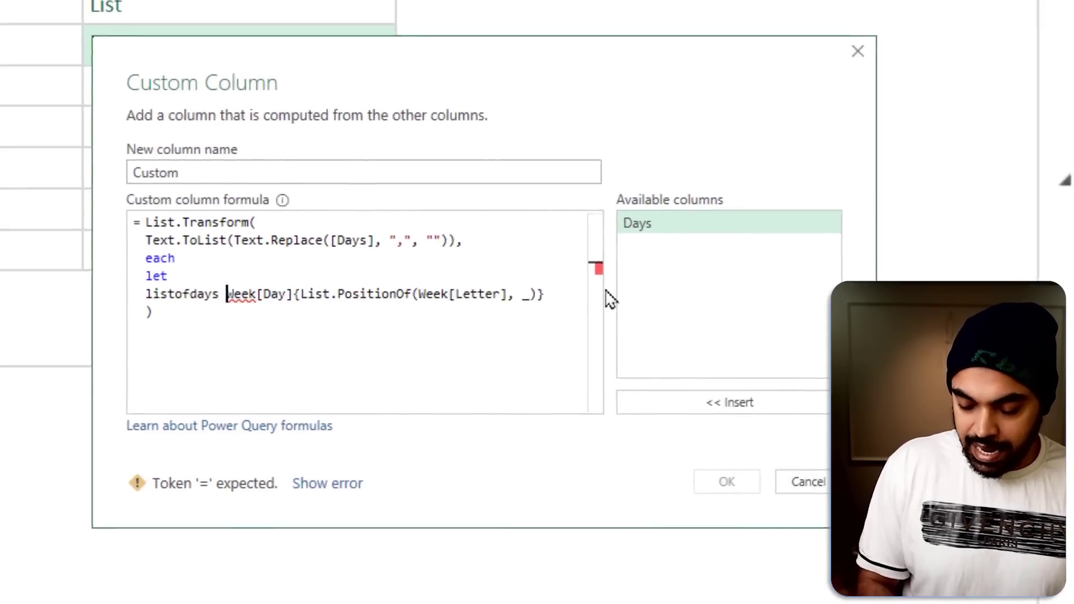
key(Right)
key(Right)
key(Right)
key(Right)
key(Right)
key(Right)
key(Right)
key(Right)
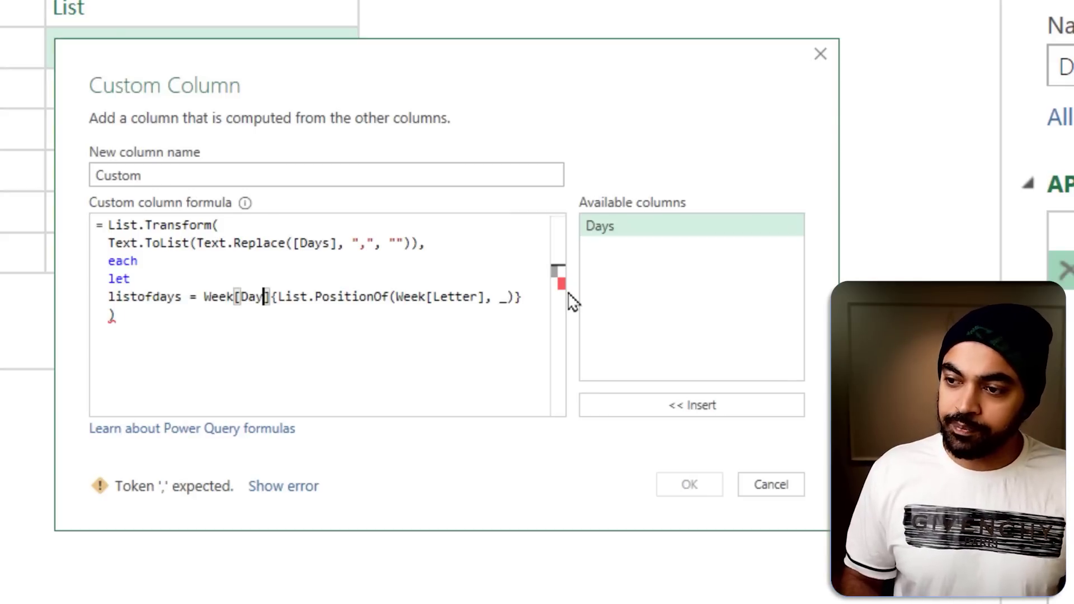
key(End)
text(,)
key(Return)
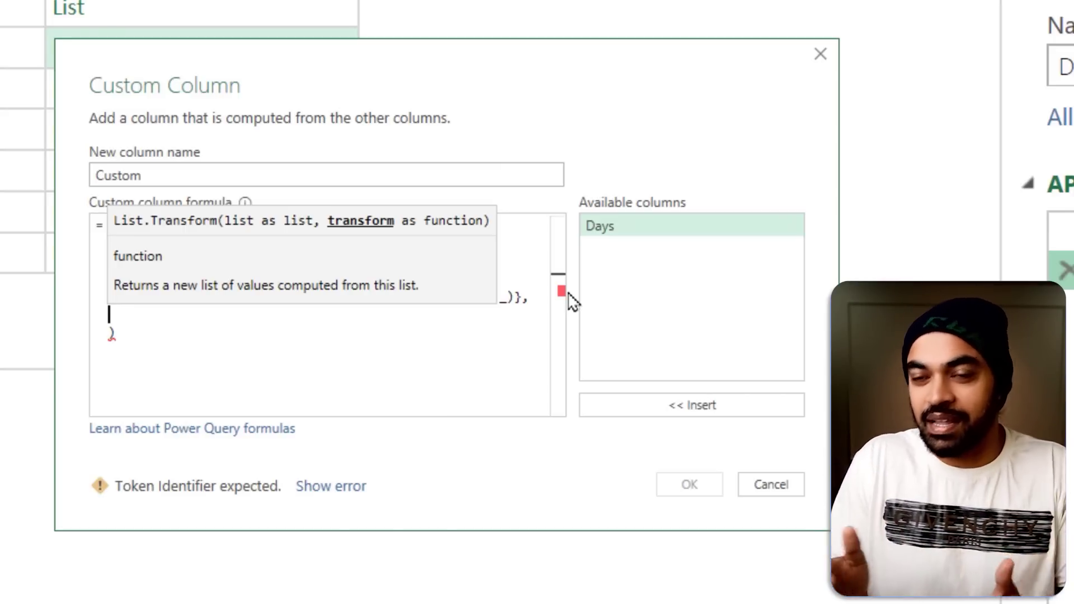
Start a new line 'listtorec = Record.FromList({' below listofdays.
text(listtorec)
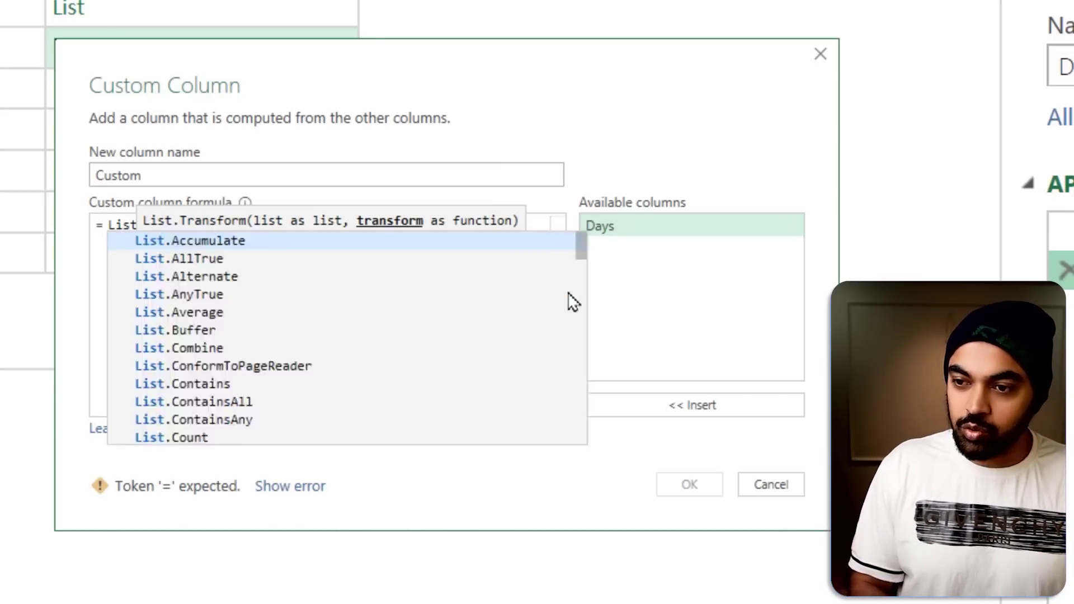
key(Up)
key(End)
key(Left)
key(Down)
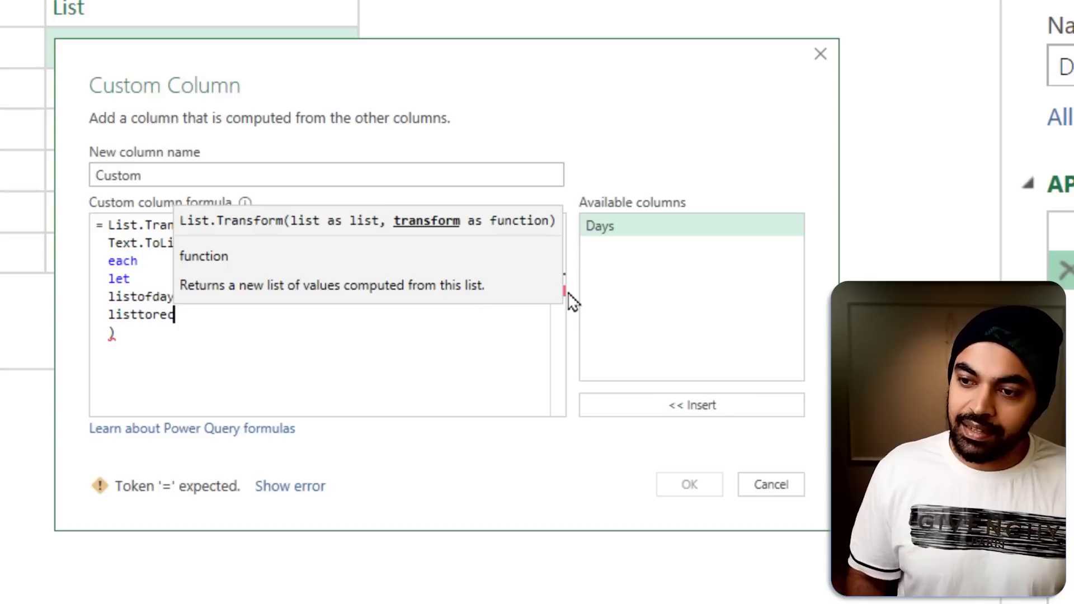
text(= Records)
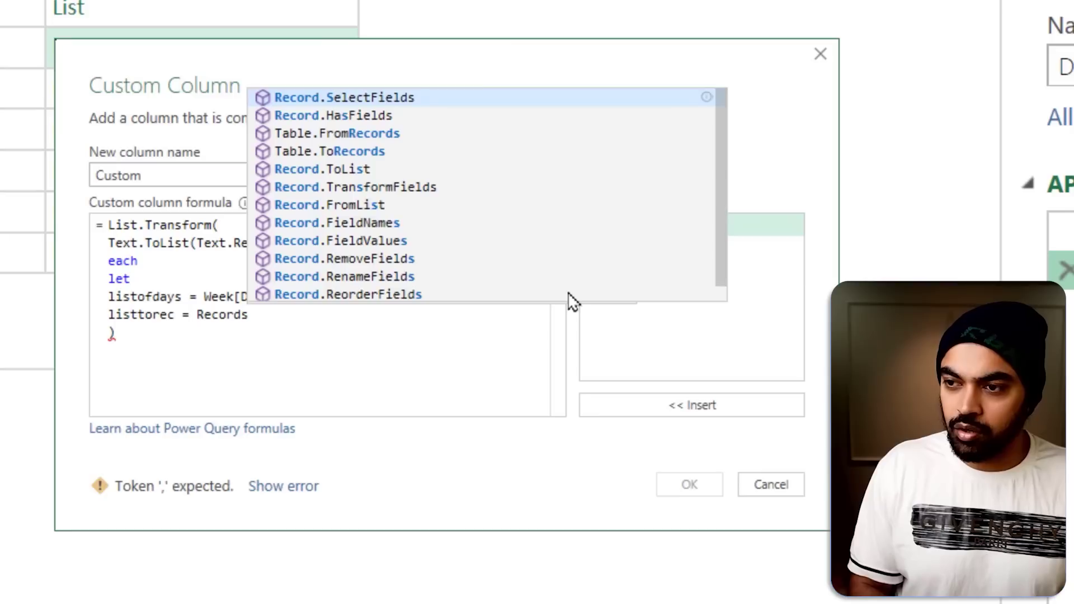
text(.From)
key(BackSpace)
key(BackSpace)
key(BackSpace)
key(BackSpace)
key(BackSpace)
key(BackSpace)
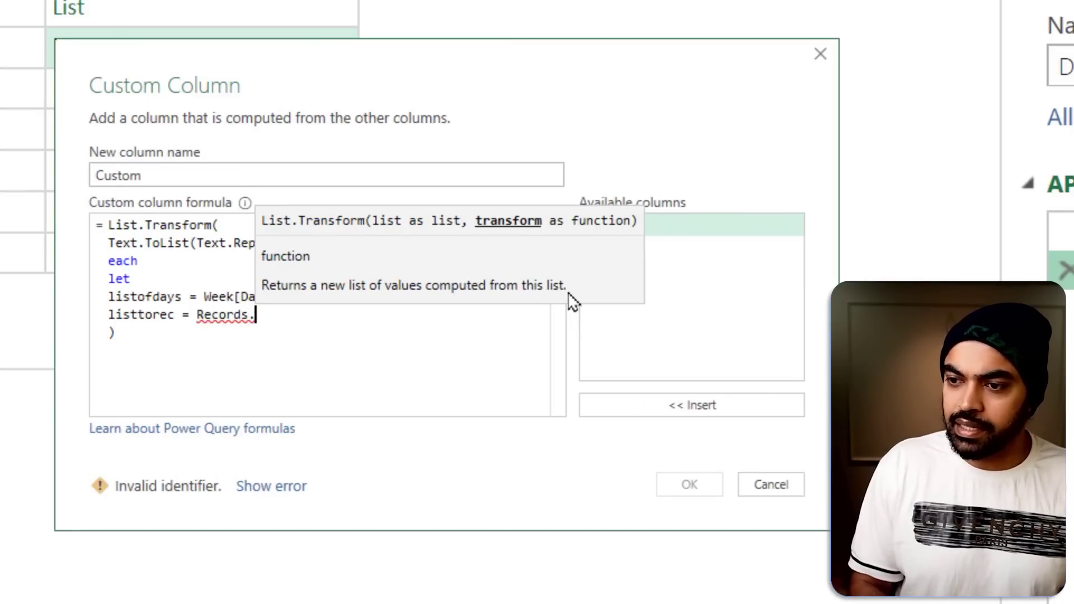
text(.FromList()
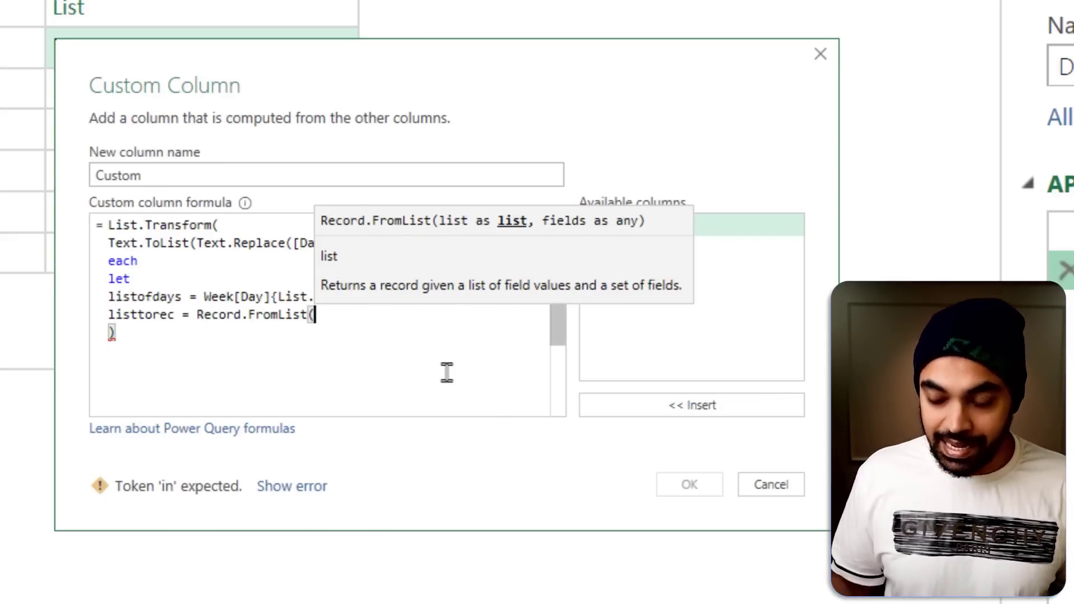
text({)
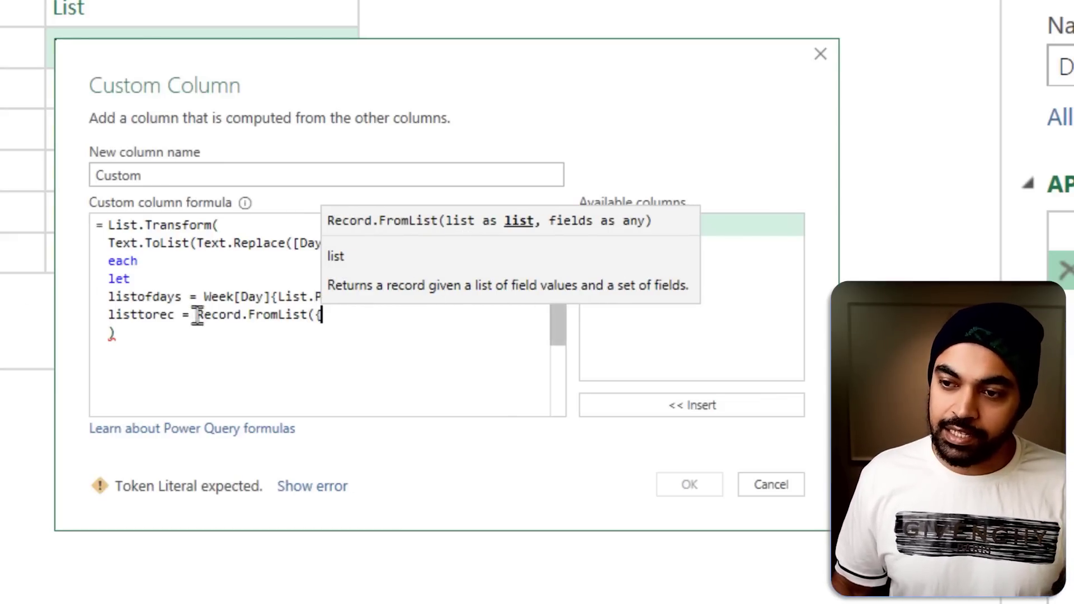
Complete the line as Record.FromList({listofdays},{listofdays}).
double_click(160, 300)
click(350, 316)
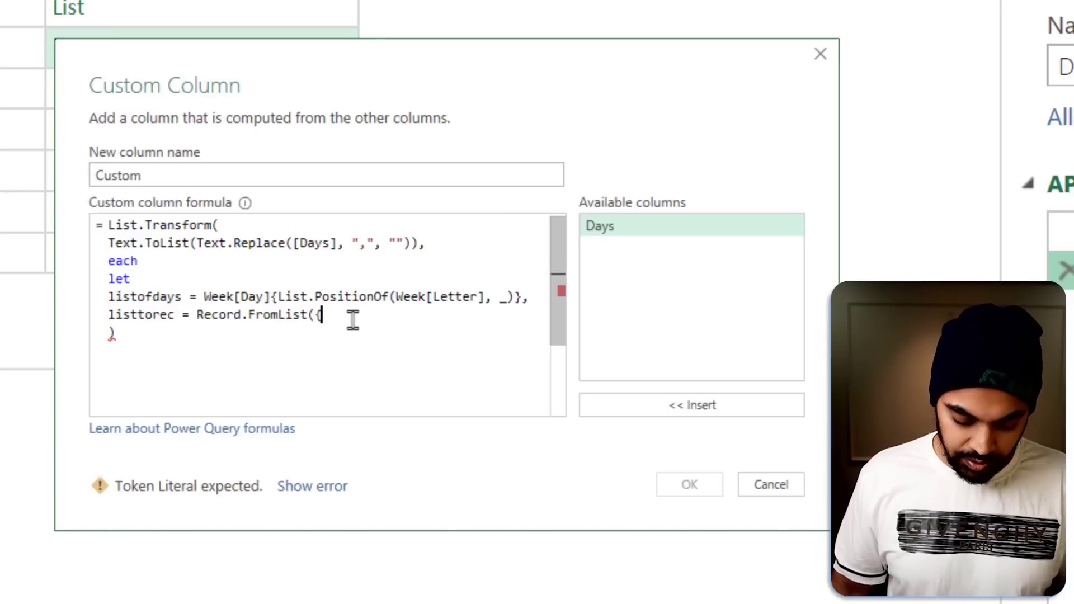
text(listofdays})
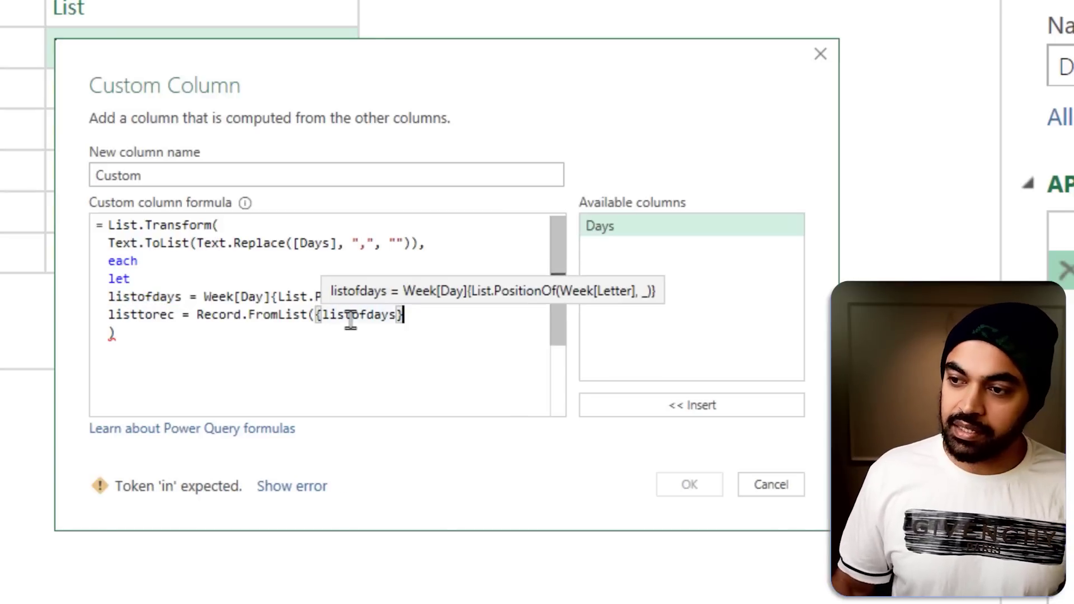
text(,)
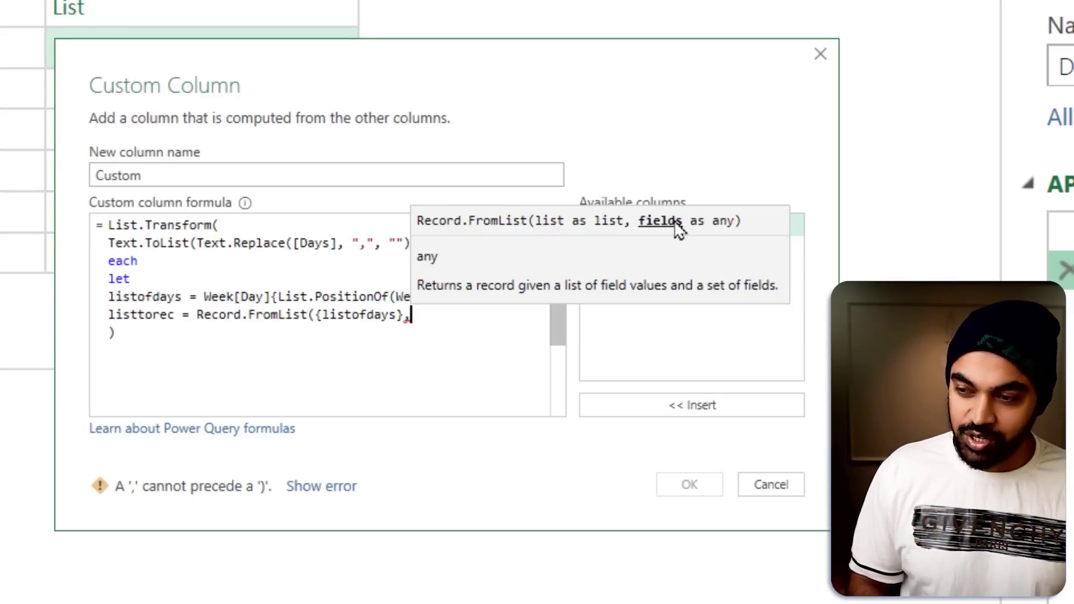
text({)
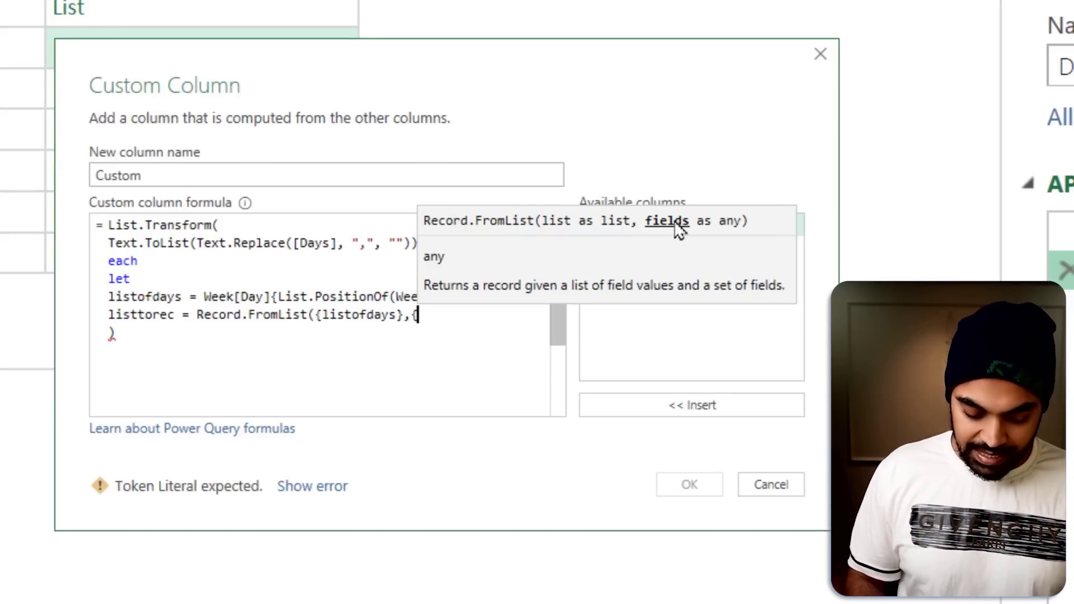
text(listofdays}))
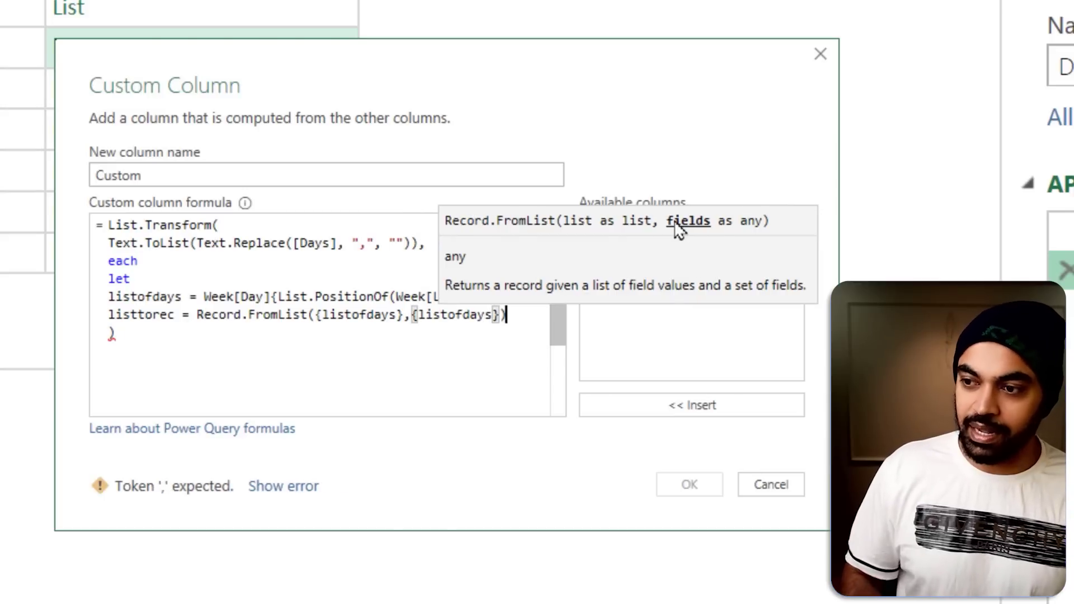
Close the let block with 'in' returning listtorec, and apply the formula.
key(Return)
text(in)
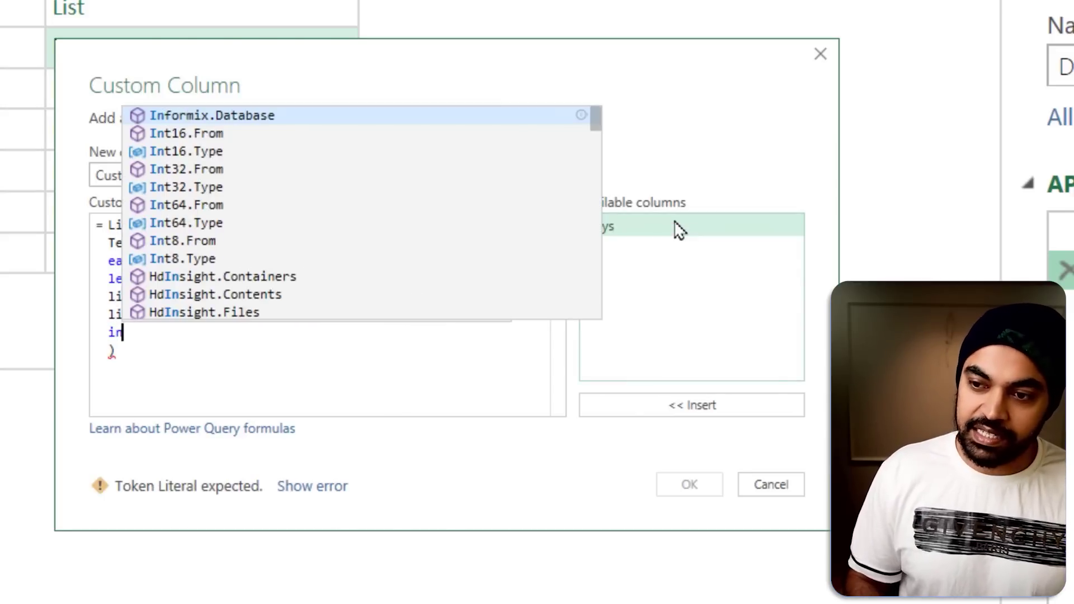
key(Escape)
key(Return)
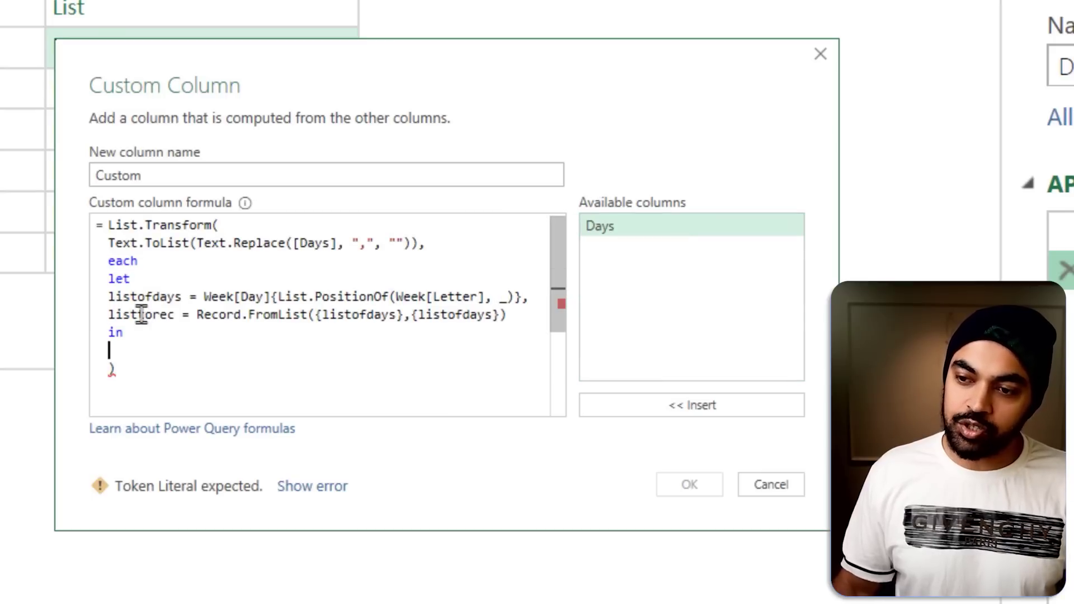
double_click(141, 314)
key(ctrl+c)
click(137, 352)
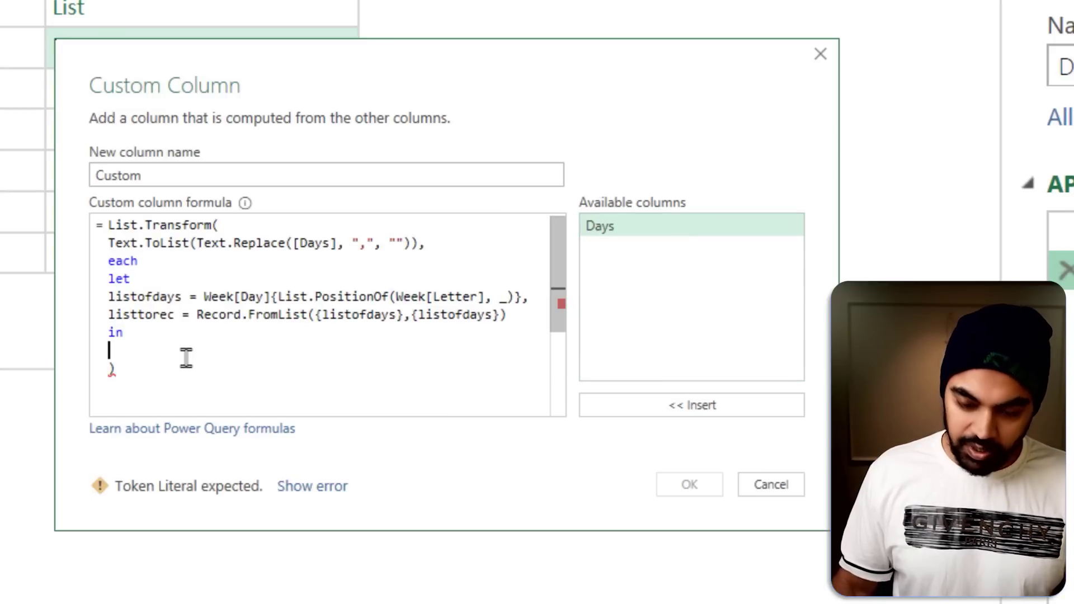
key(ctrl+v)
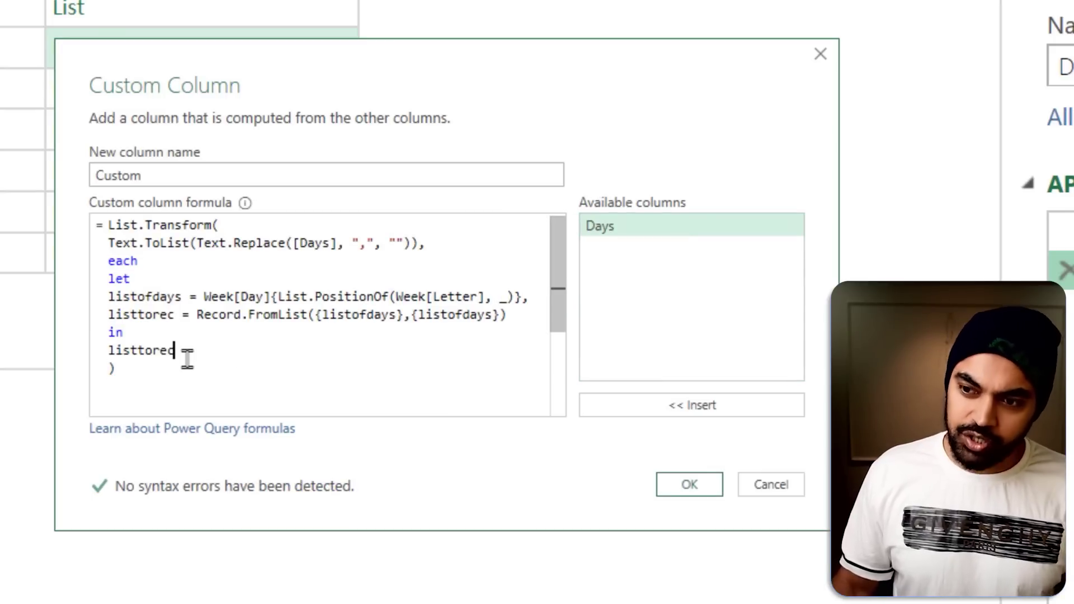
click(700, 492)
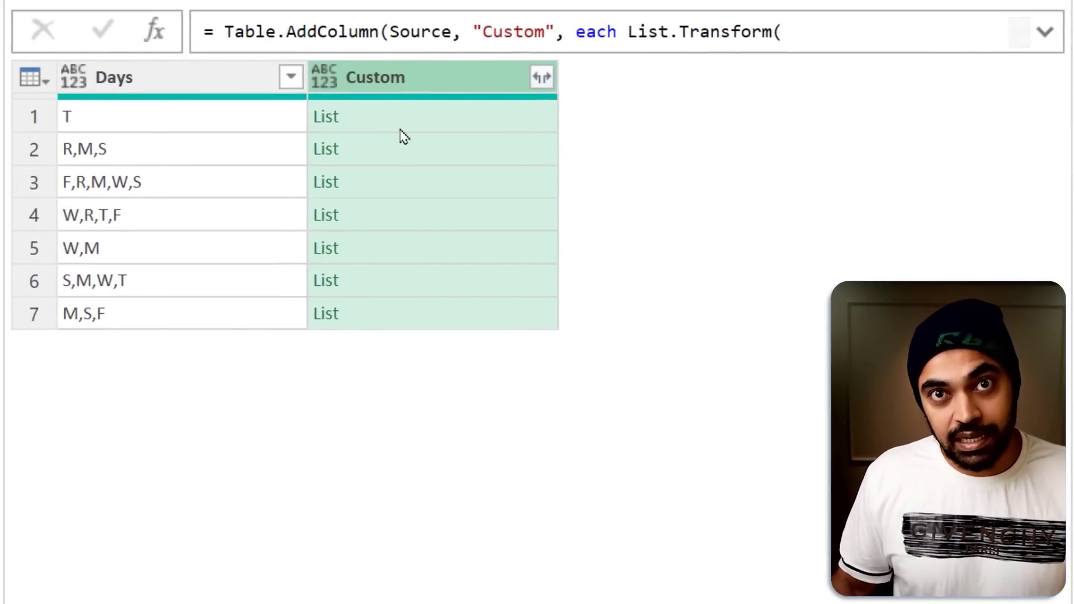
Preview the Custom list value in row 2.
click(401, 156)
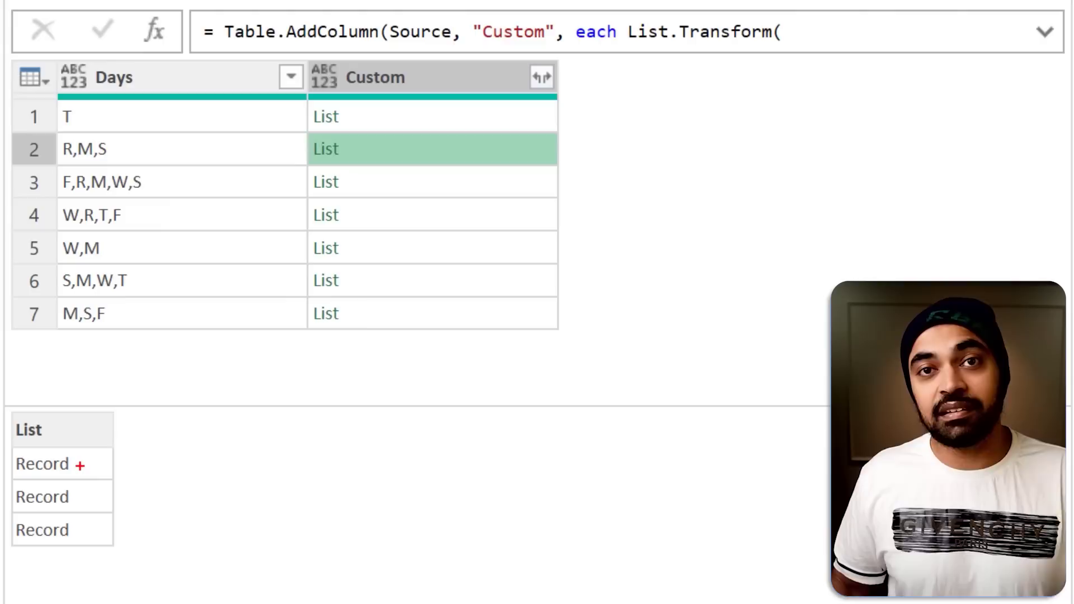
drag(80, 468, 110, 453)
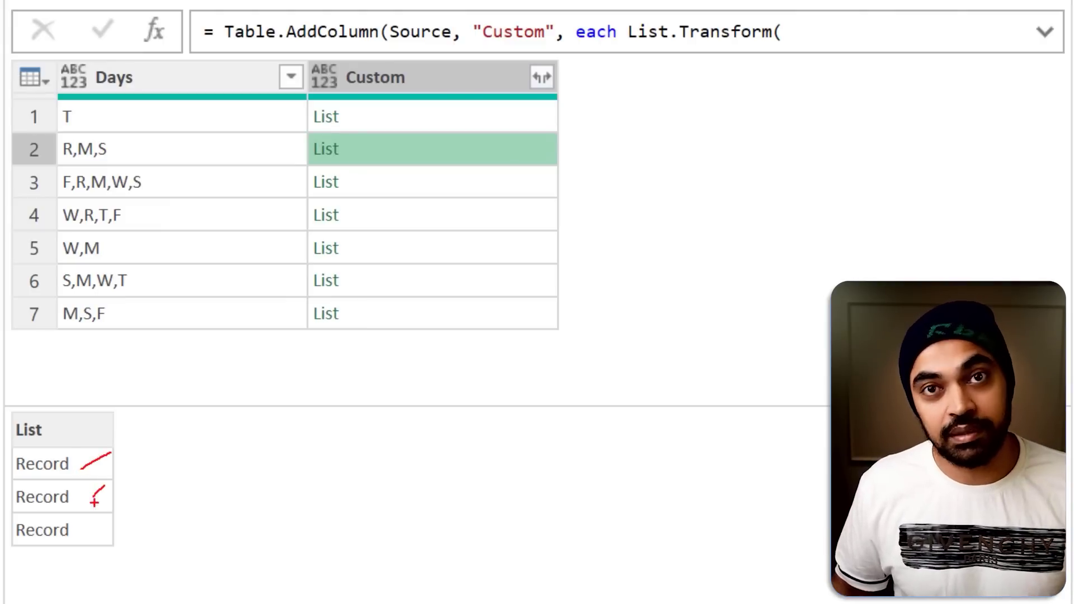
drag(90, 526, 99, 516)
key(Escape)
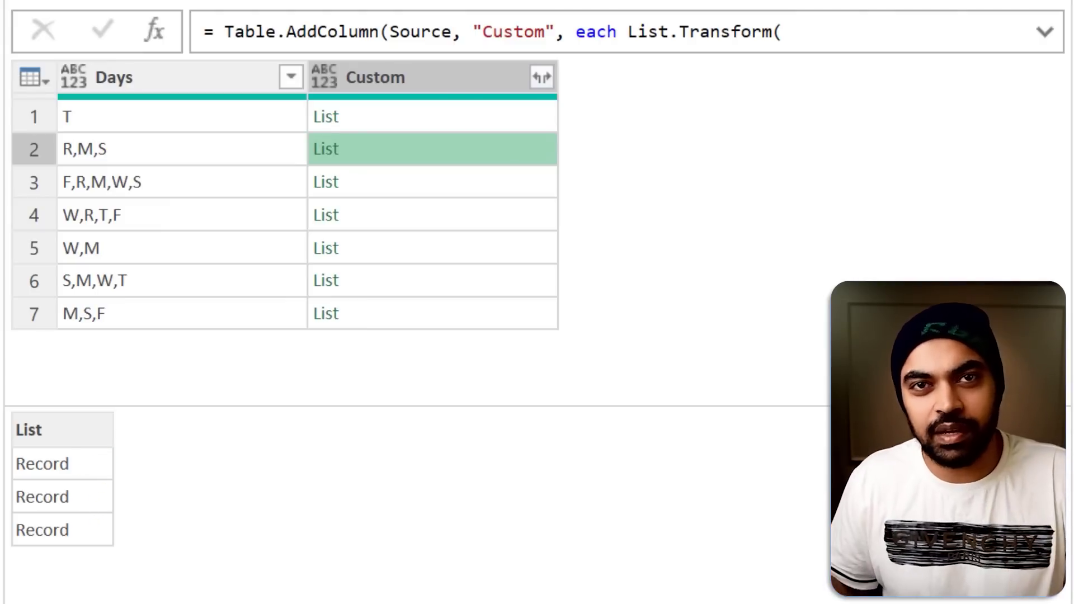
Drill into row 2's list, preview the Thu, Mon and Sat records, then return to Added Custom.
click(333, 160)
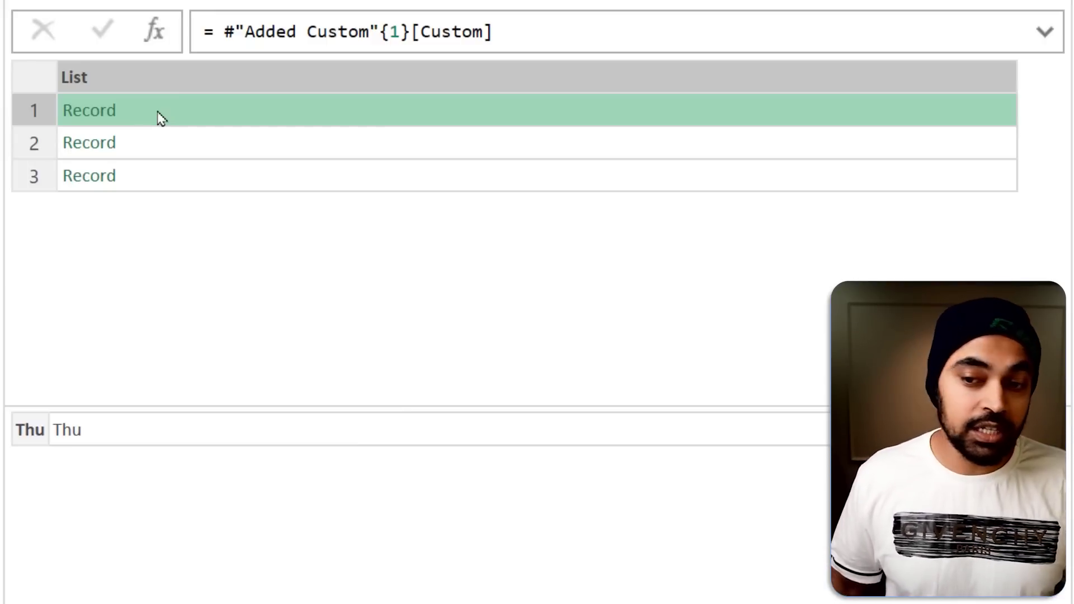
drag(8, 406, 50, 457)
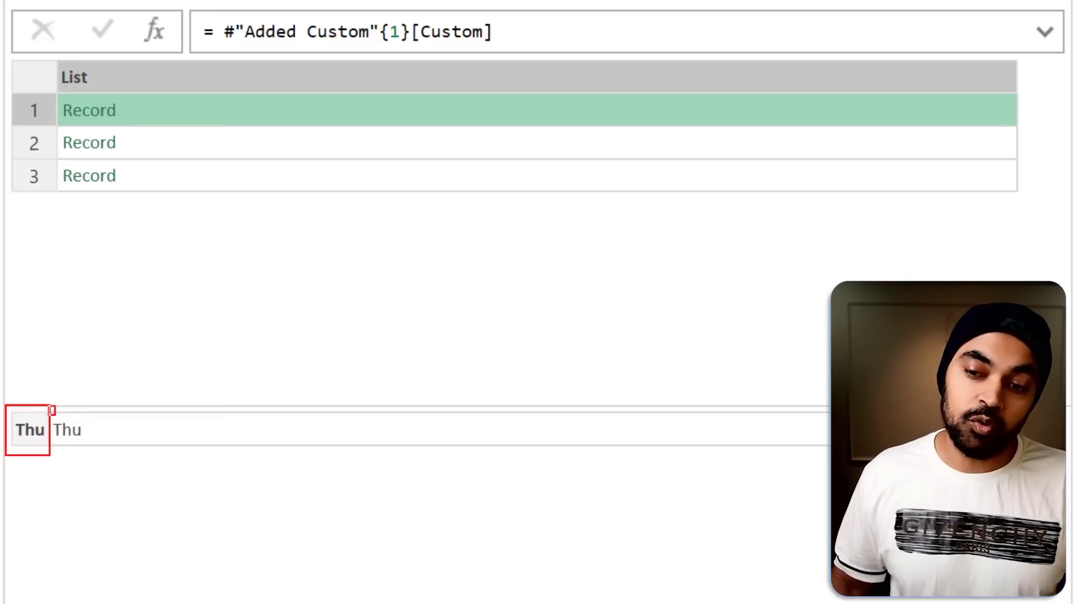
drag(55, 414, 87, 453)
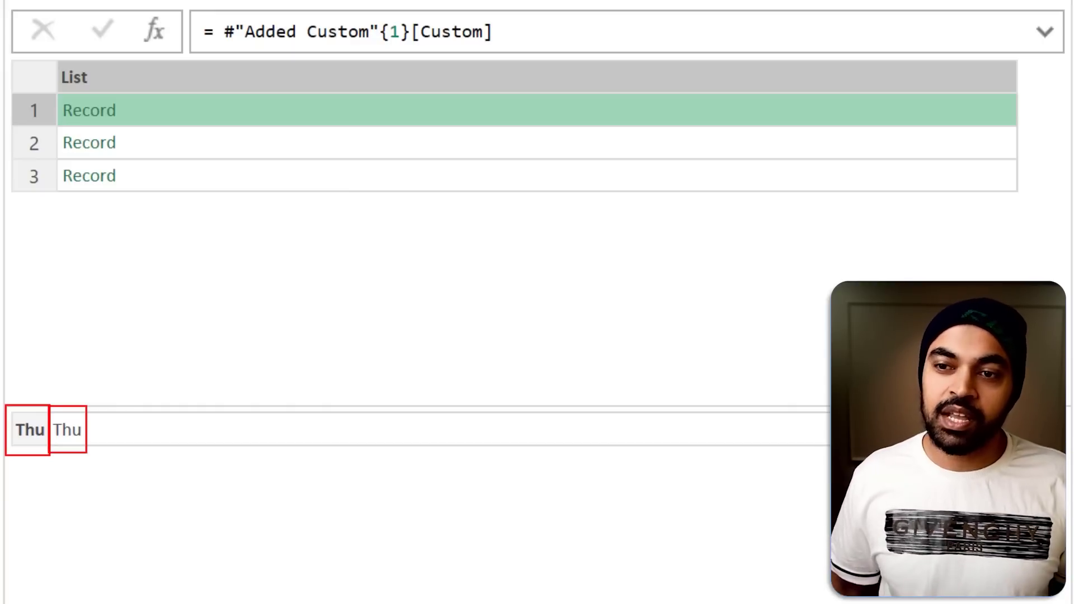
key(Escape)
click(203, 154)
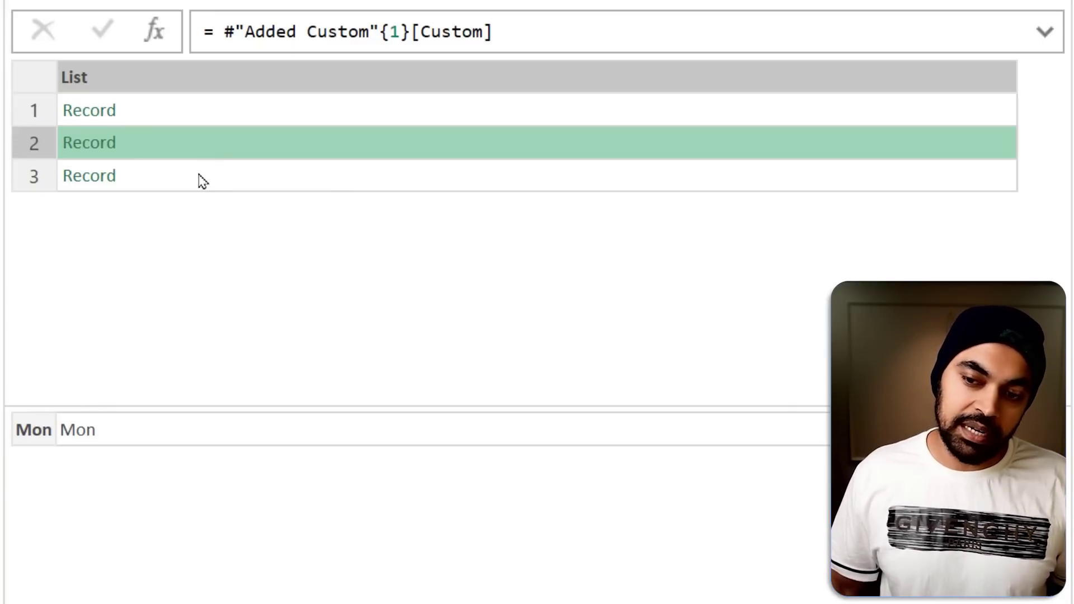
click(199, 180)
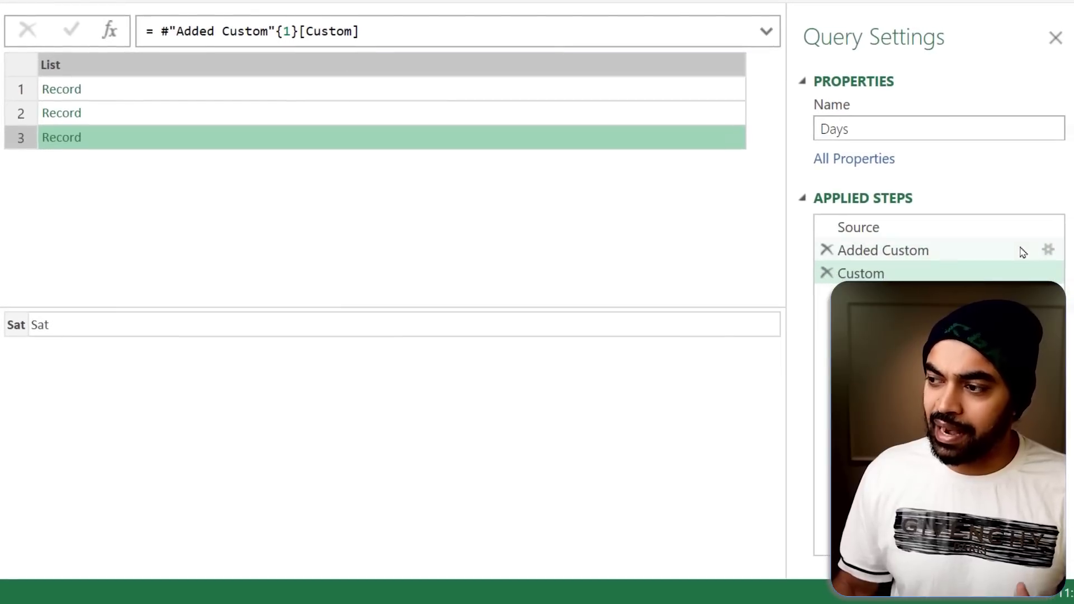
click(1023, 252)
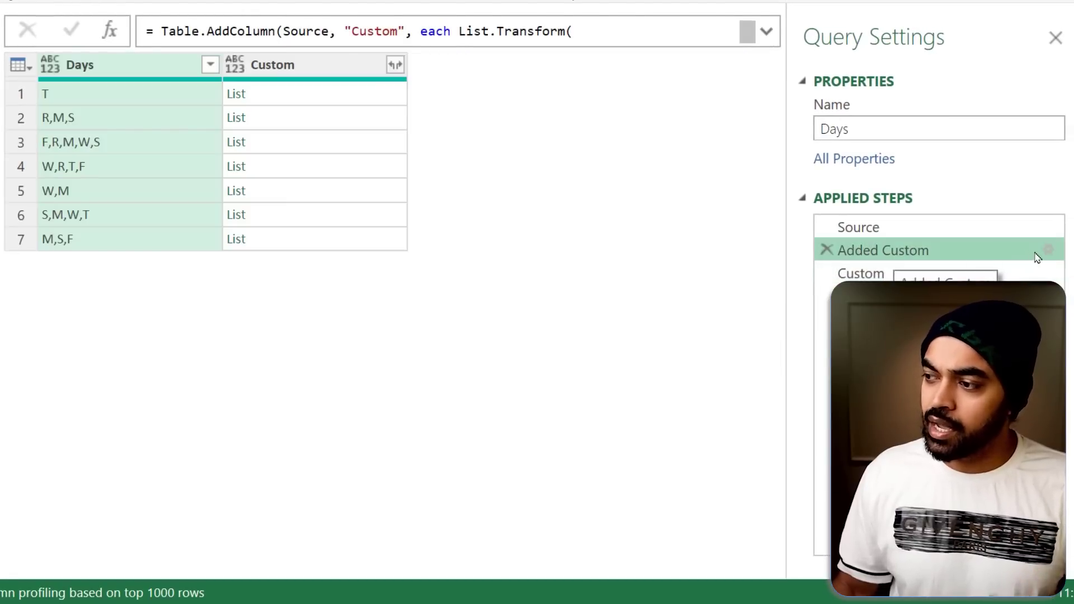
Change the record values to List.Transform({listofdays}, each true) and apply the formula.
click(1048, 250)
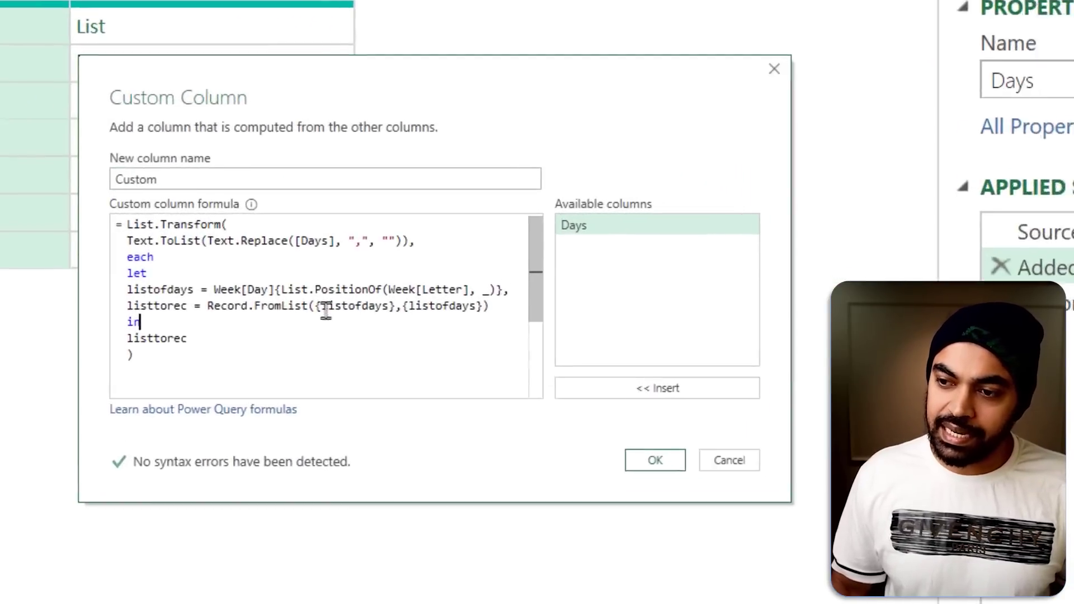
click(382, 275)
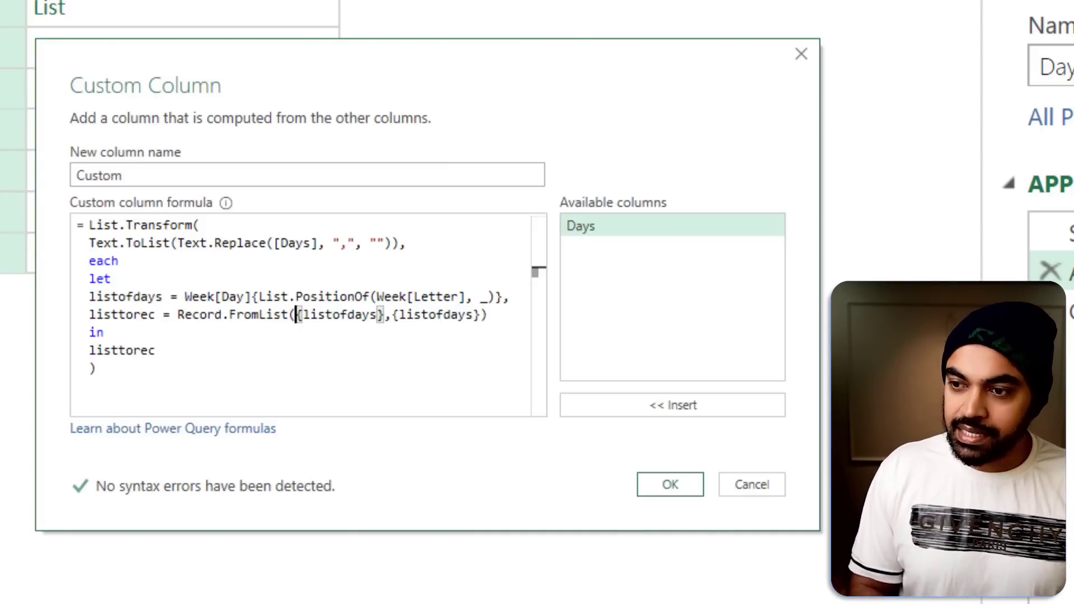
text(List.Transfo)
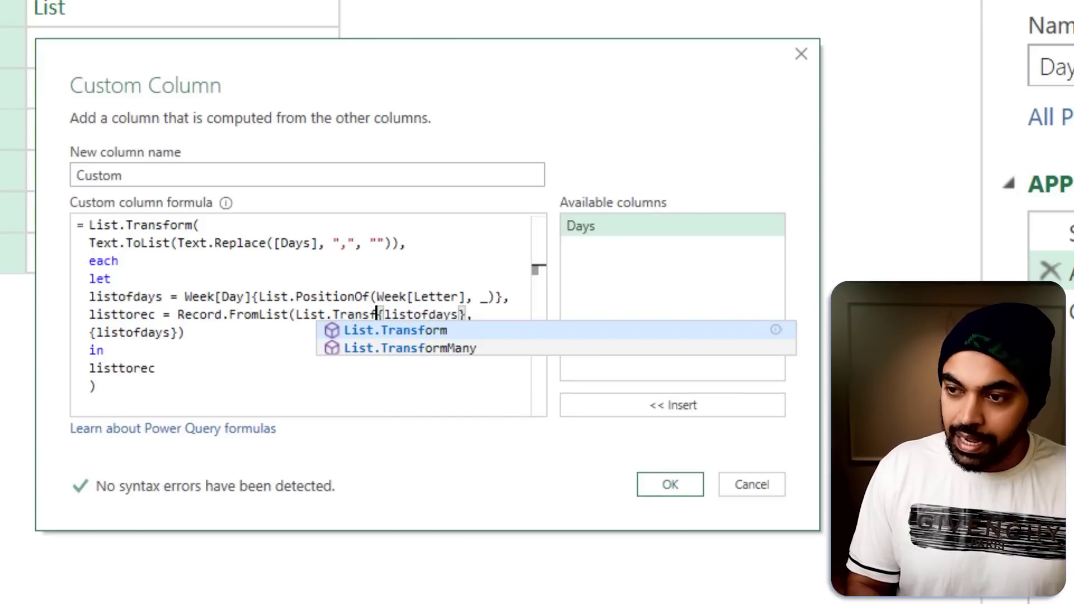
text(rm()
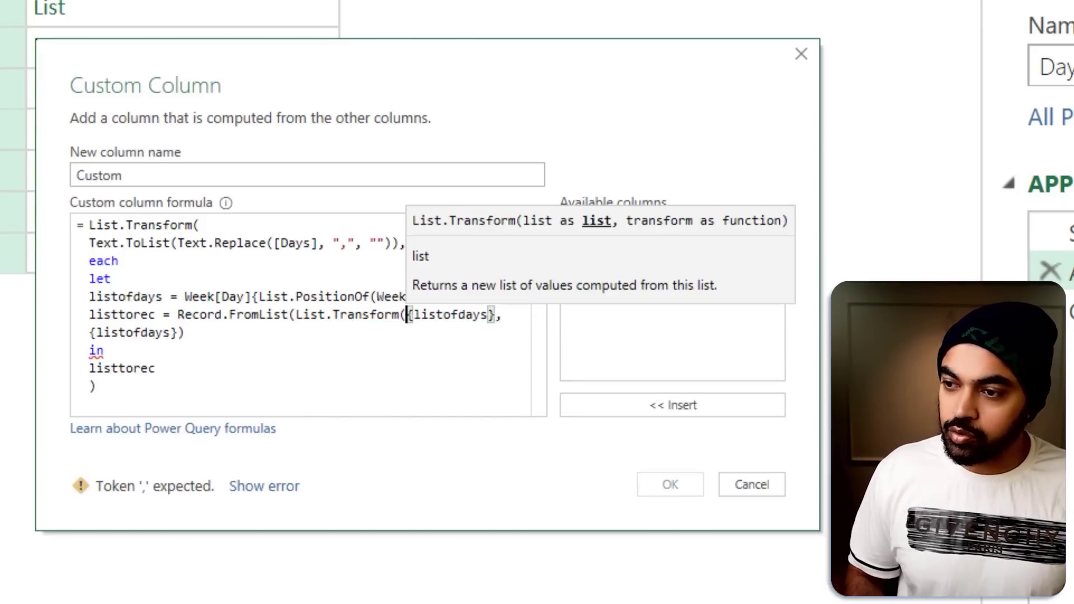
click(95, 332)
click(495, 314)
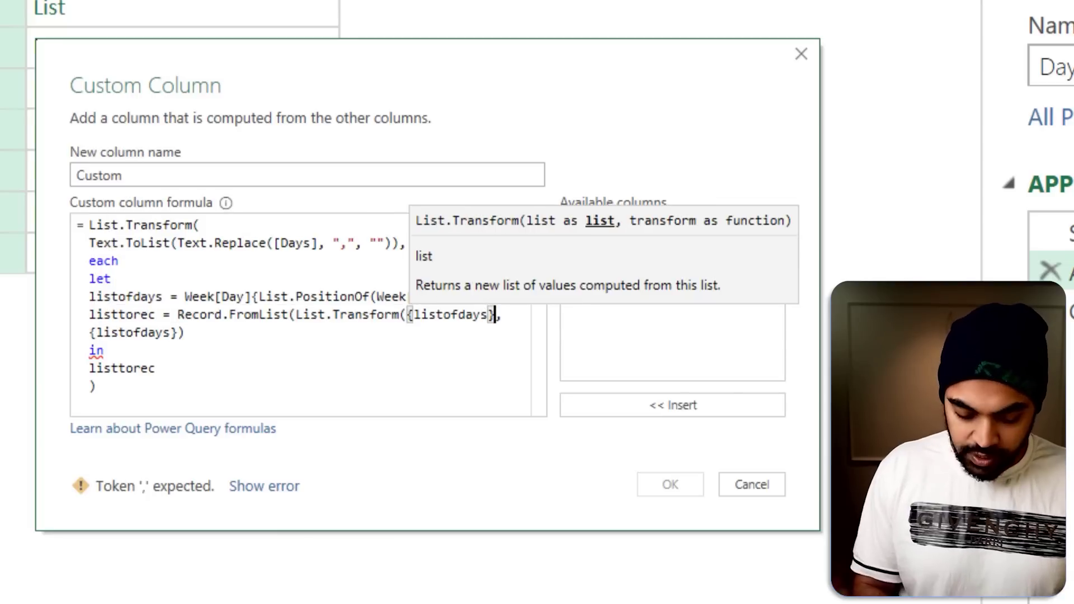
text(,   each t)
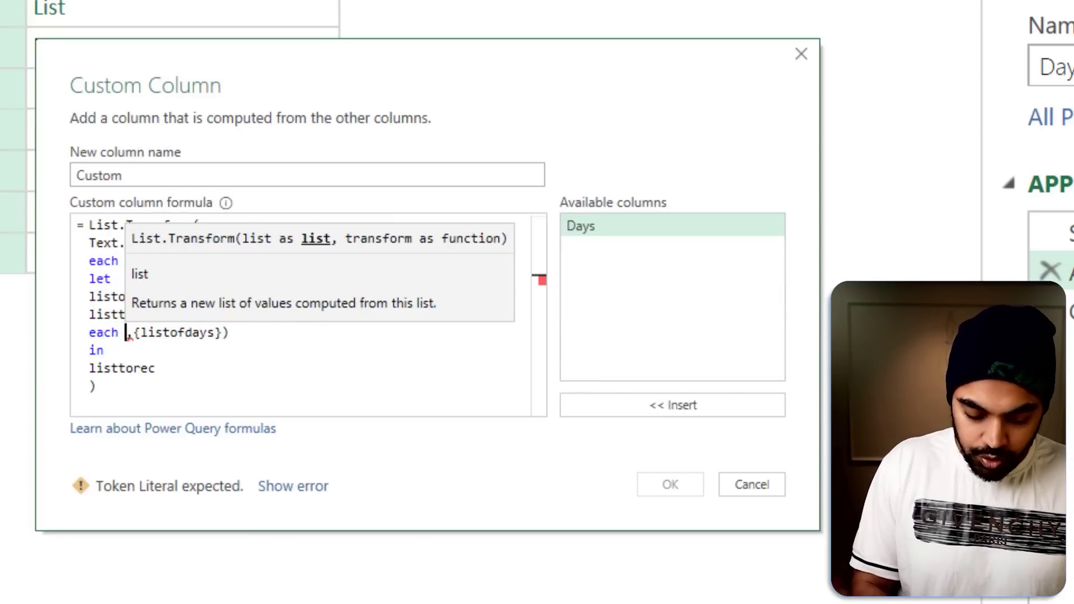
text(rue)
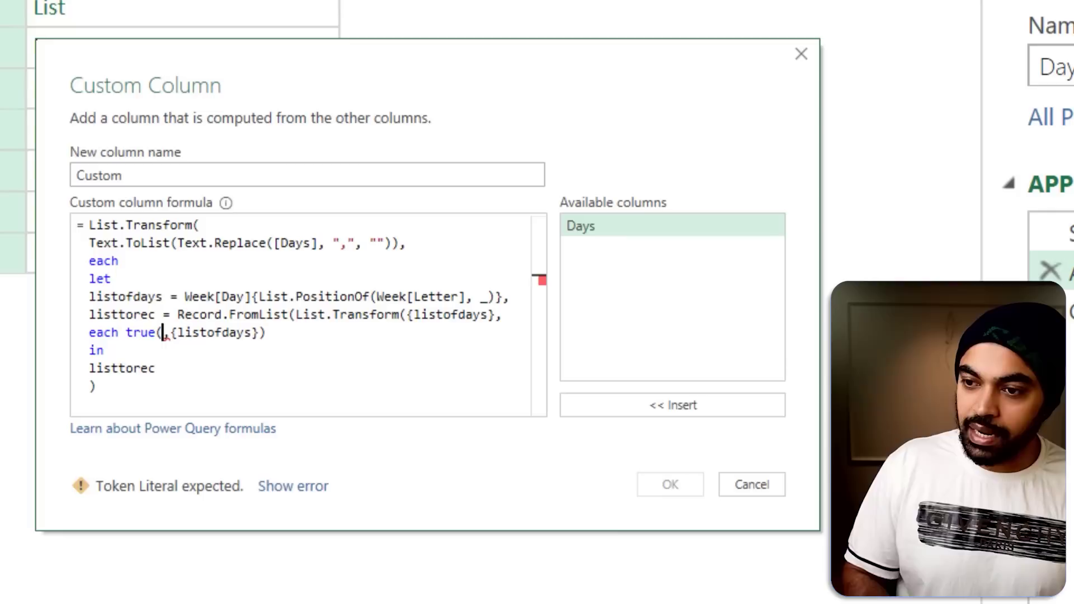
text())
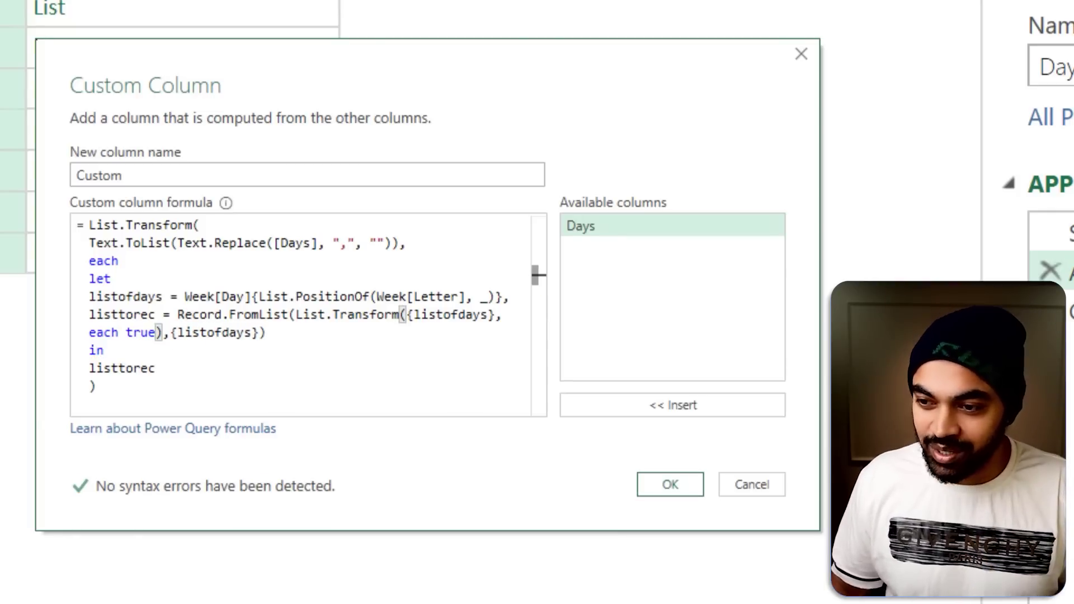
click(673, 491)
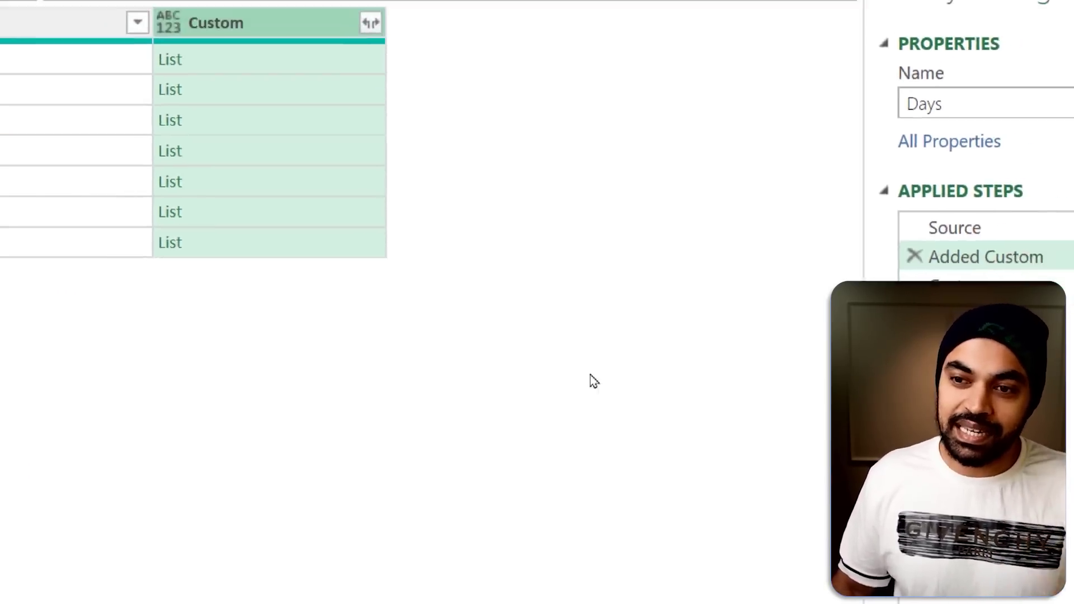
Preview the drilled-down day records to confirm each now holds TRUE.
click(217, 90)
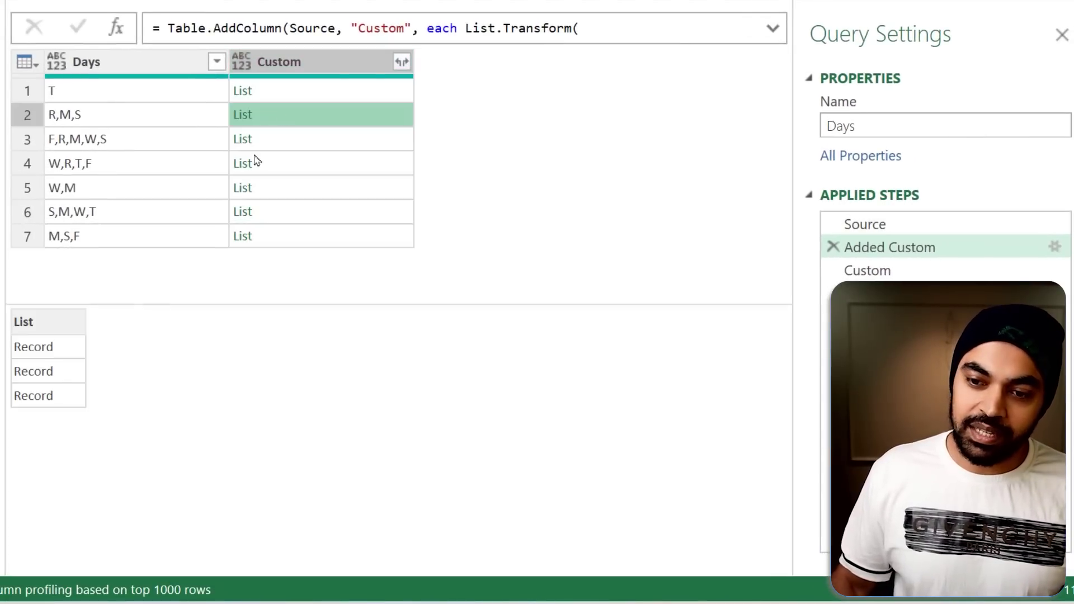
click(904, 270)
click(156, 89)
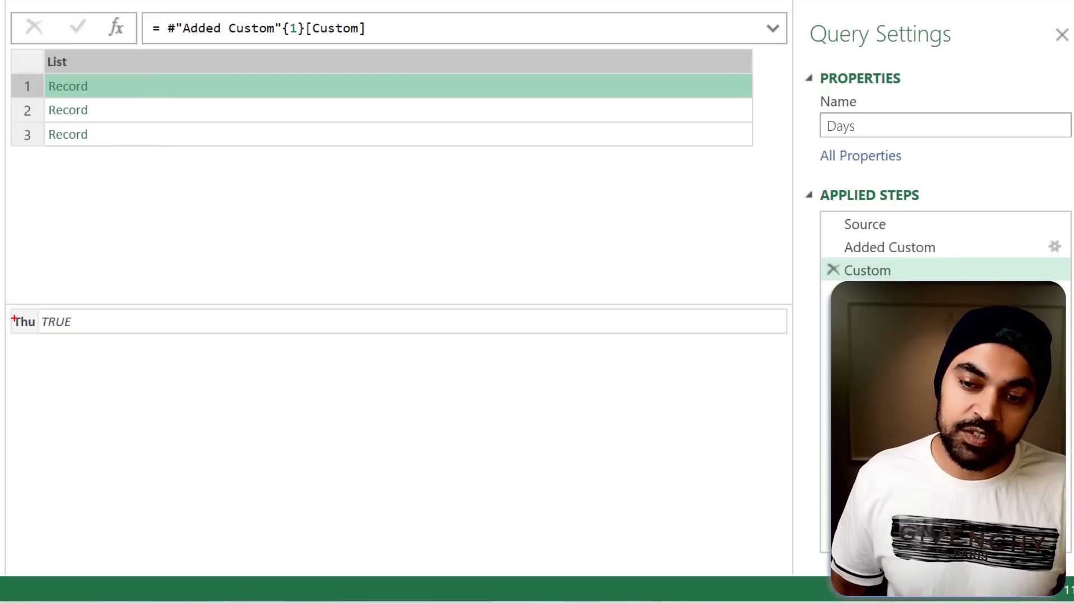
mouse_move(14, 310)
mouse_down()
mouse_move(25, 306)
mouse_move(32, 324)
mouse_move(83, 314)
mouse_up()
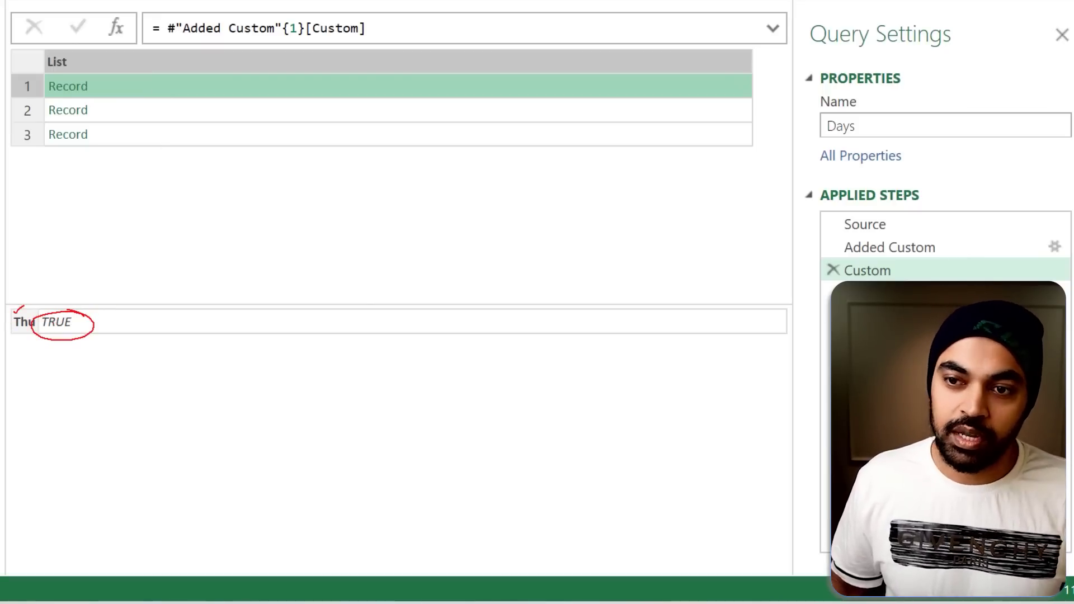
click(137, 112)
click(138, 135)
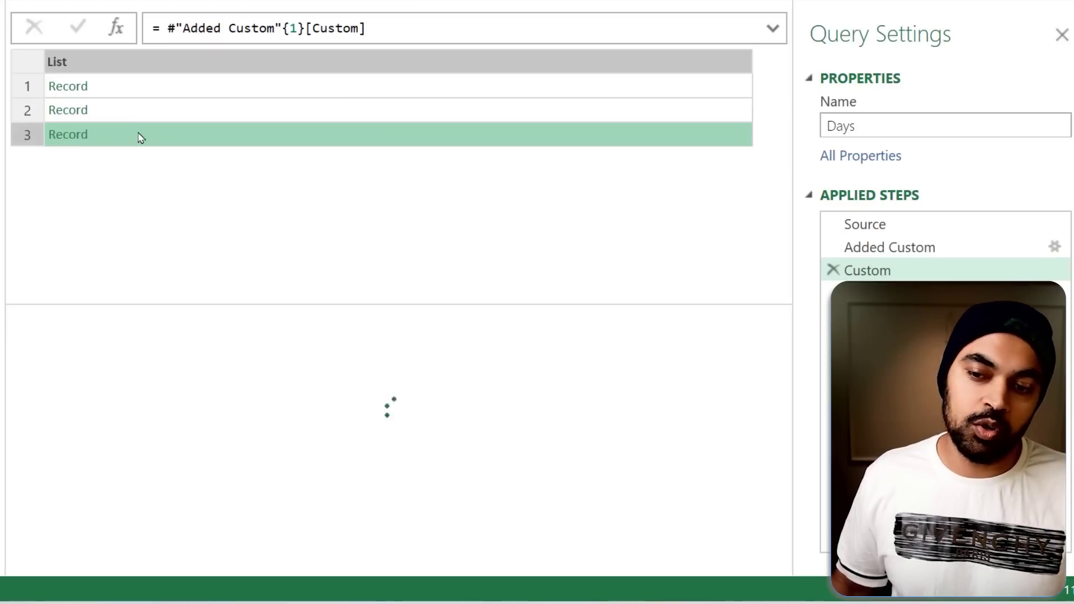
click(887, 250)
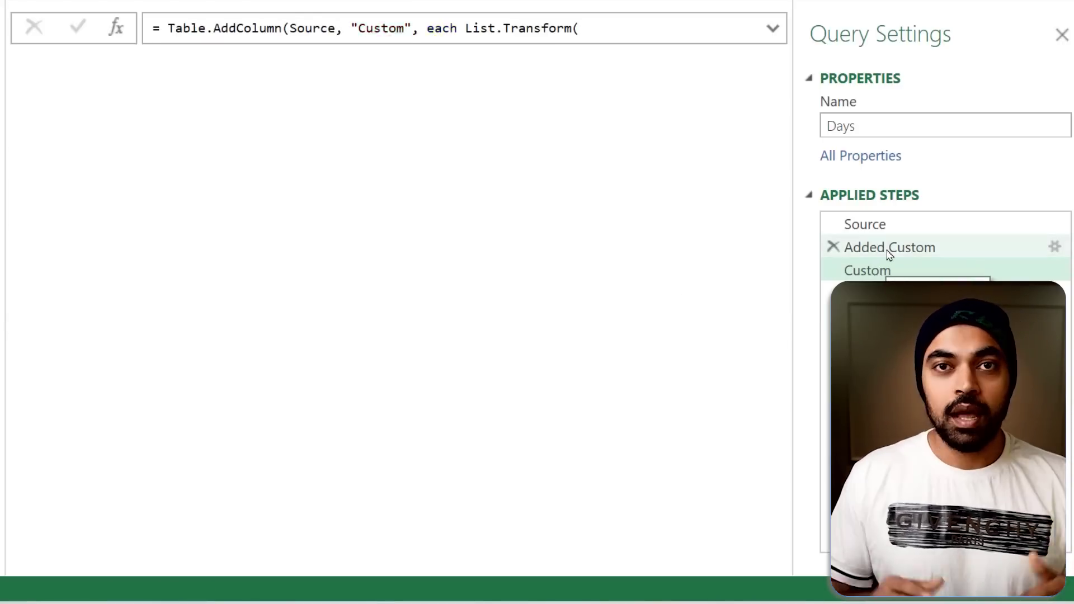
On Added Custom, preview row 2's record list and reopen the Custom Column formula.
click(295, 118)
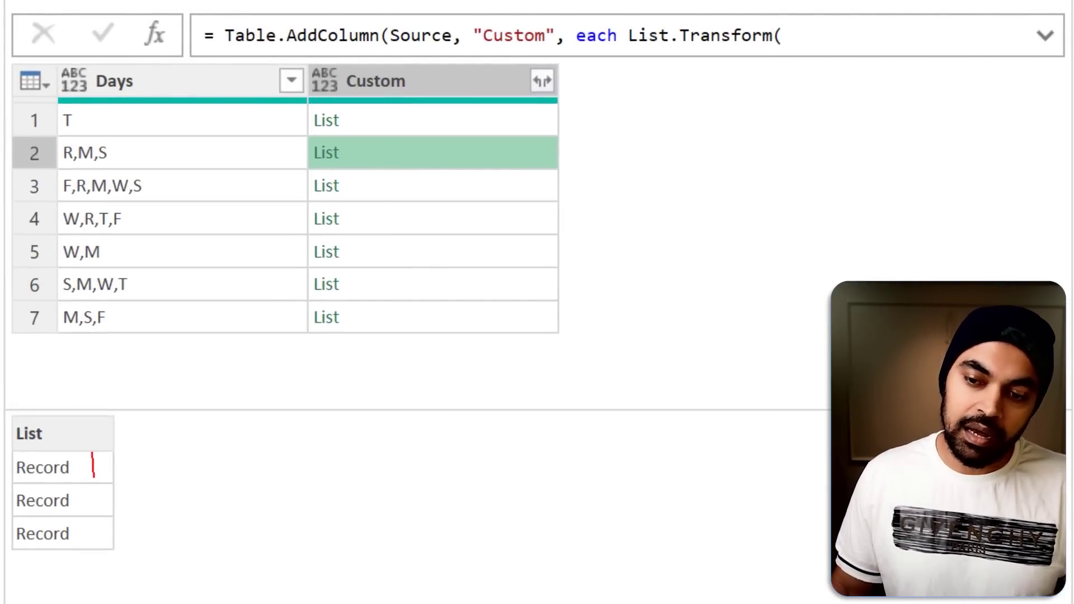
mouse_move(93, 477)
mouse_down()
mouse_move(119, 481)
mouse_move(122, 554)
mouse_up()
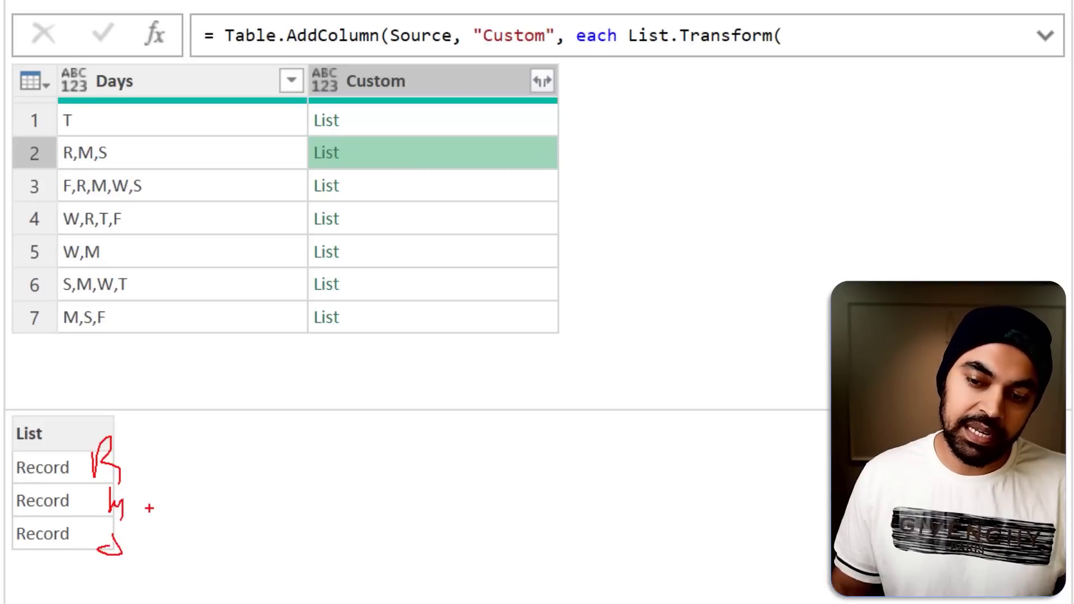
drag(130, 448, 146, 557)
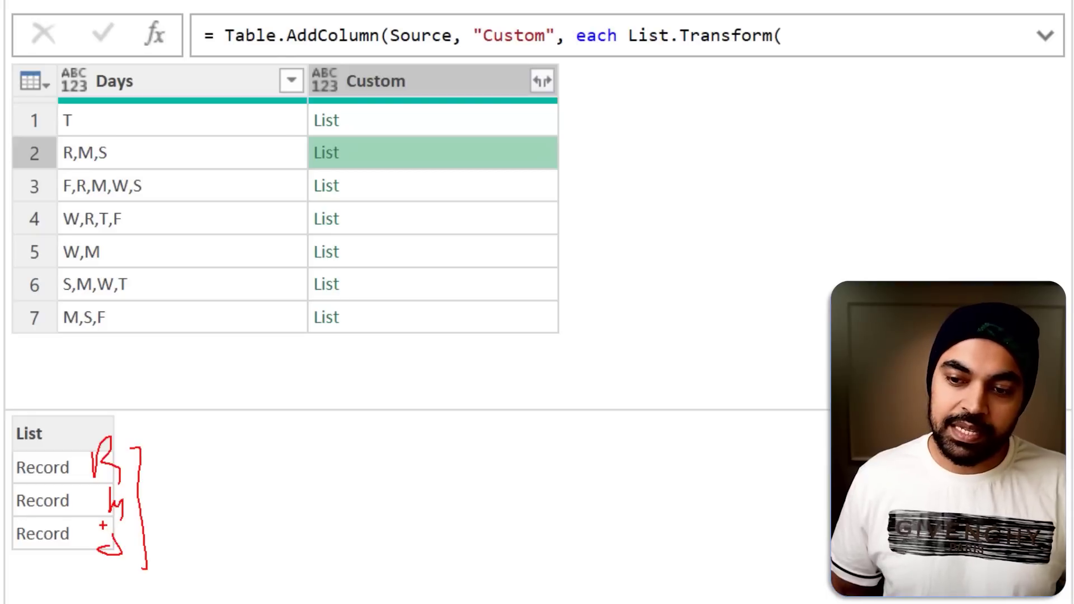
key(Escape)
mouse_move(177, 433)
mouse_down()
mouse_move(248, 462)
mouse_move(419, 457)
mouse_up()
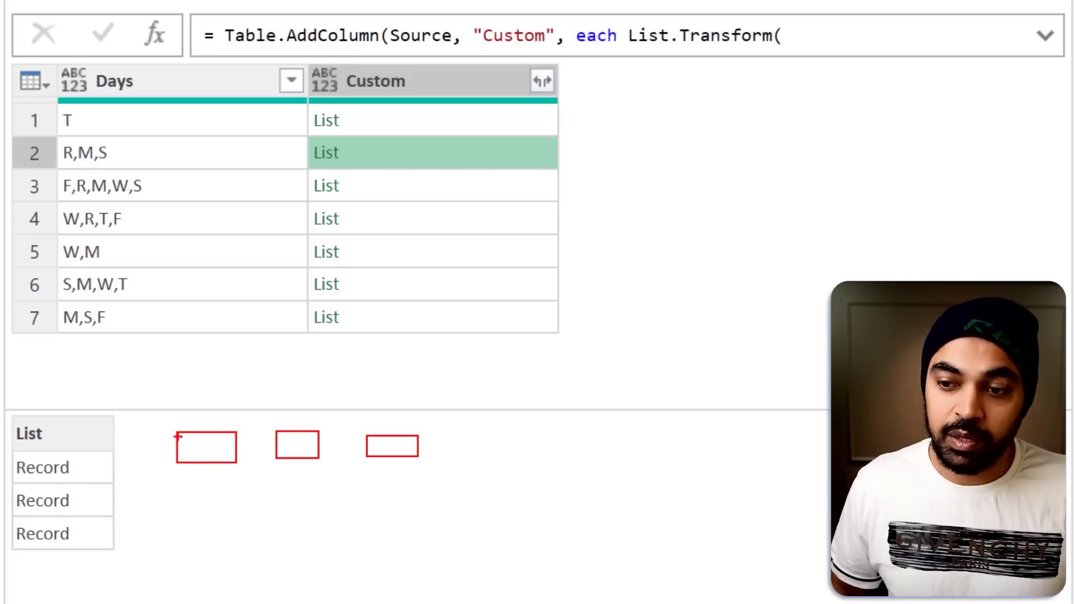
drag(172, 418, 468, 466)
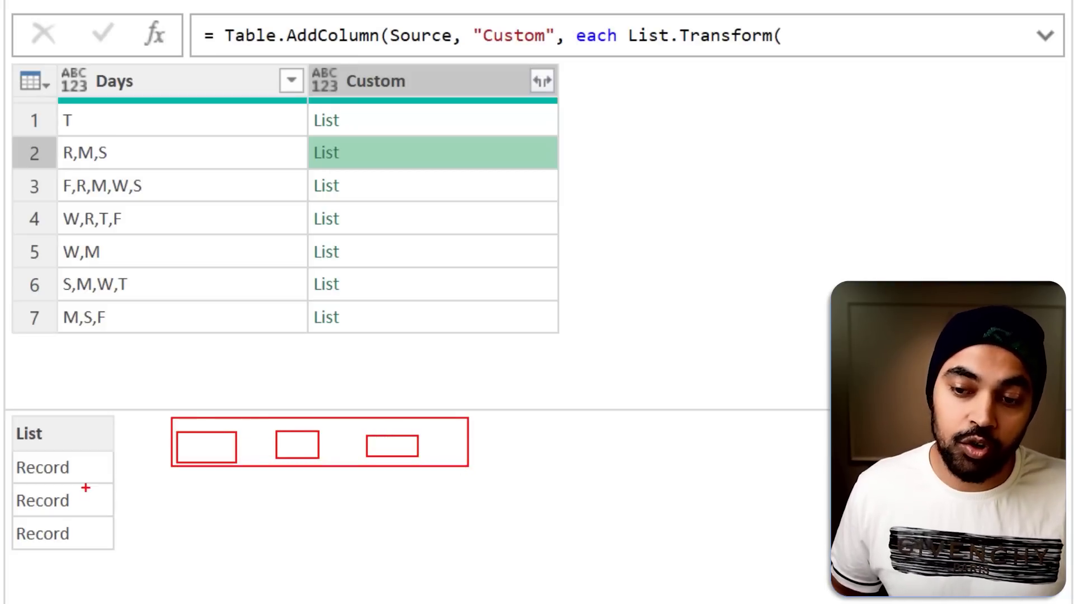
drag(79, 502, 105, 490)
drag(85, 540, 100, 535)
key(e)
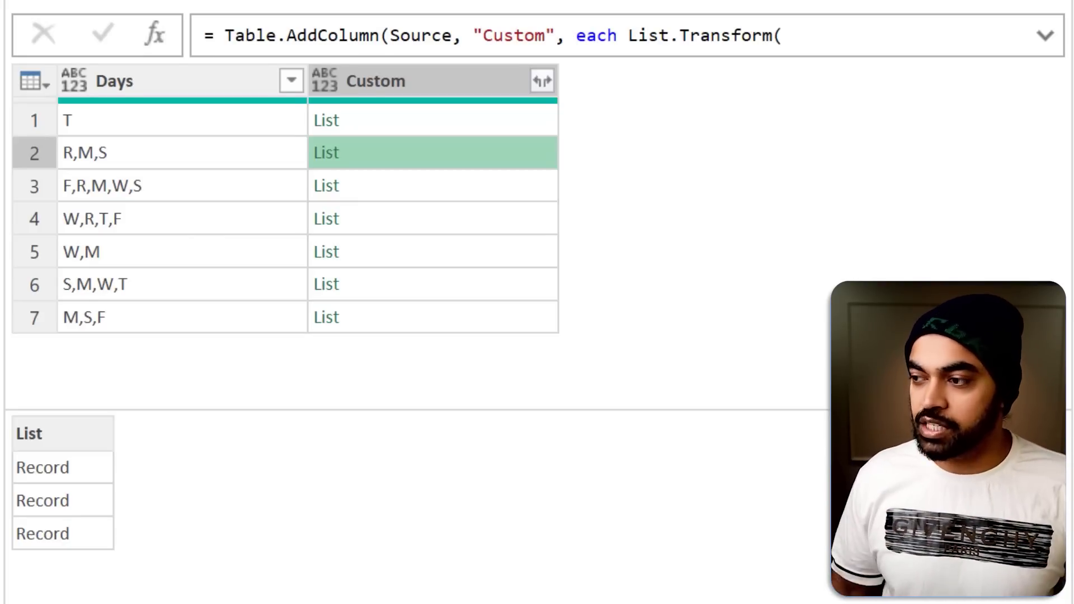
click(1013, 264)
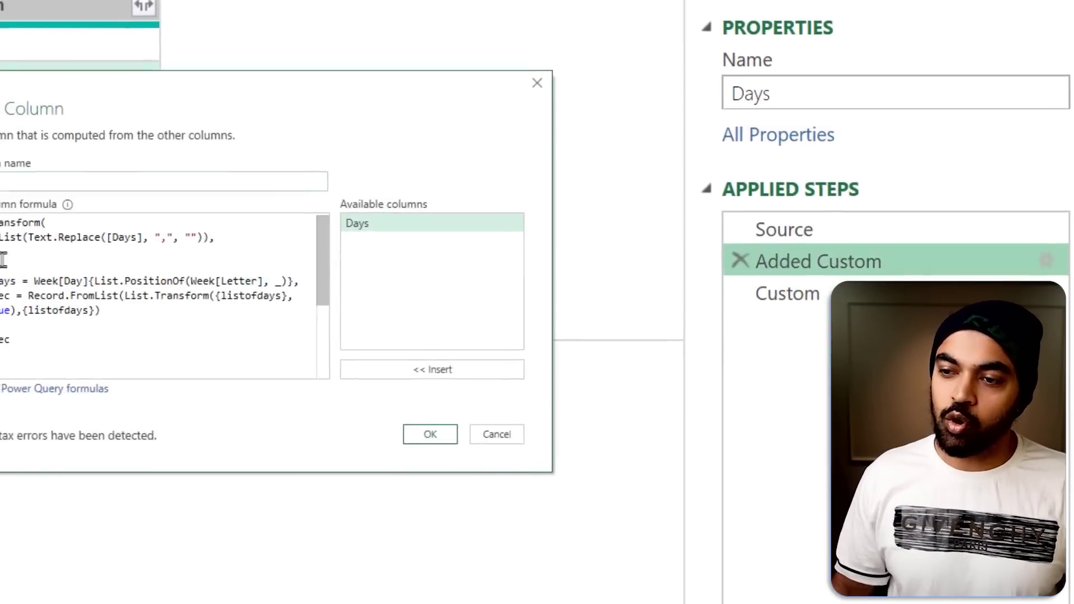
Wrap the whole let-block formula in Record.Combine( … ) and apply it.
drag(0, 222, 0, 353)
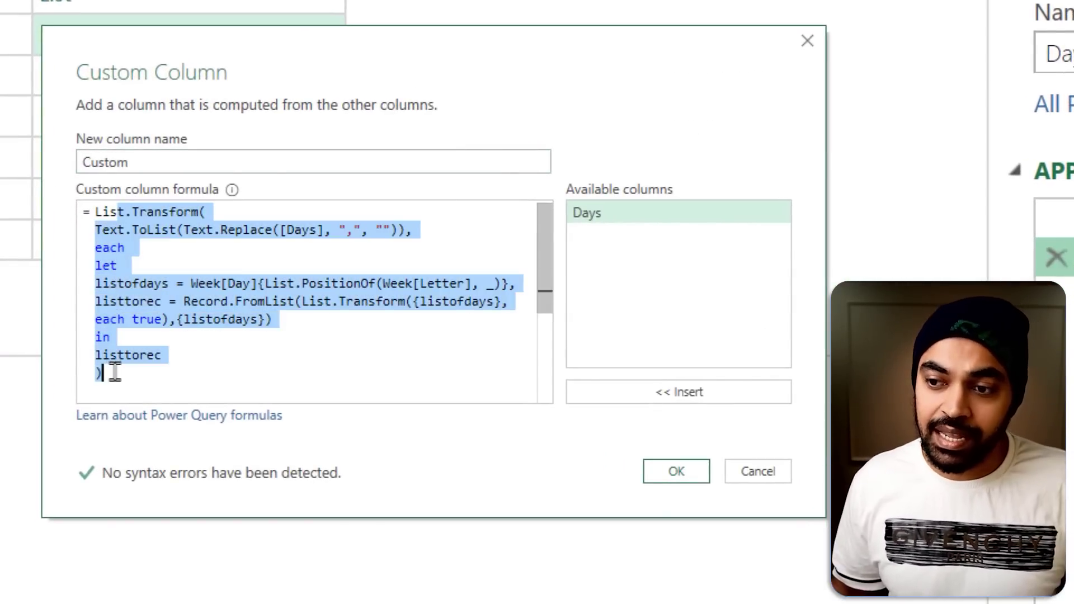
click(101, 212)
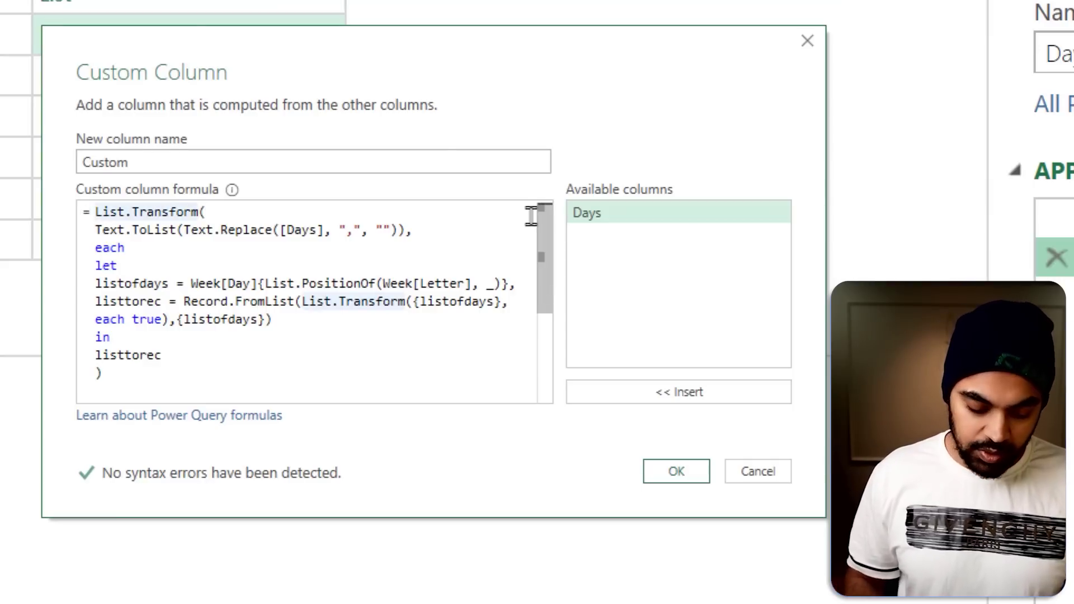
text(Record.)
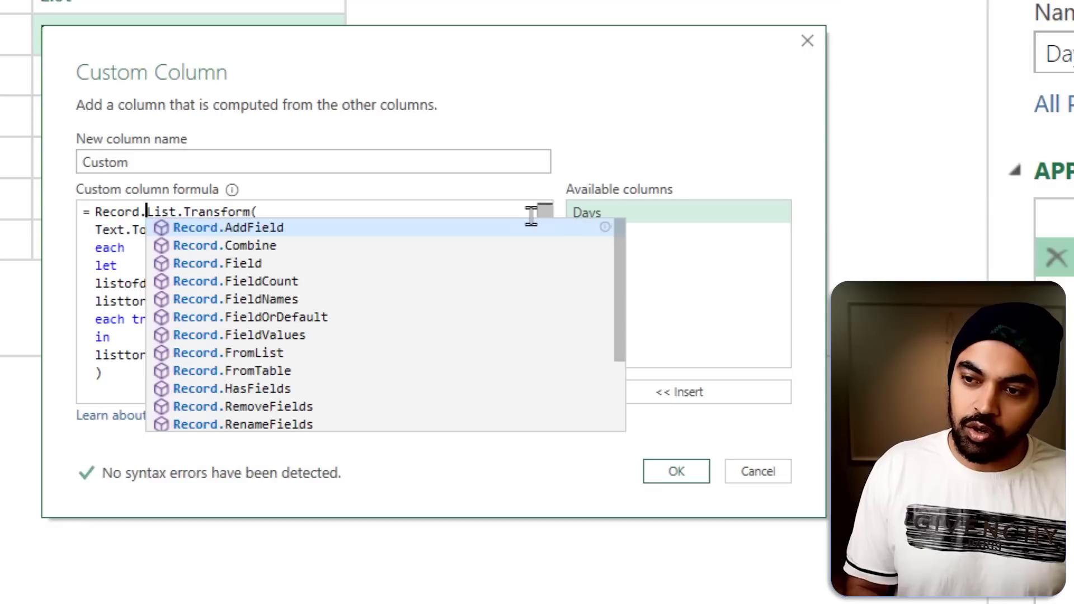
text(Combine()
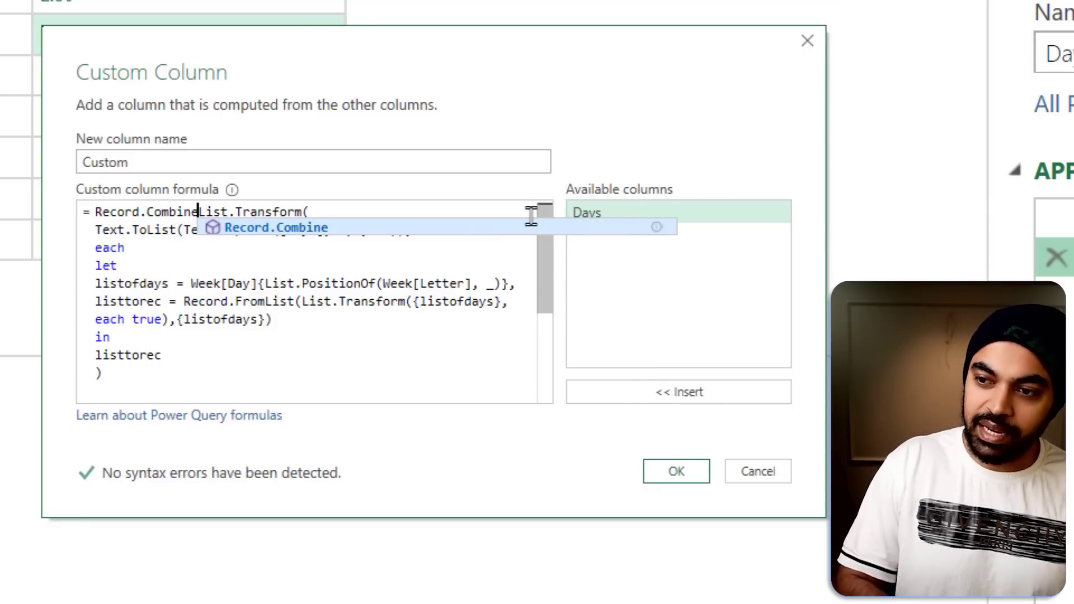
key(Down)
key(Down)
key(Down)
key(Down)
key(Down)
key(Down)
key(Down)
key(Down)
key(Down)
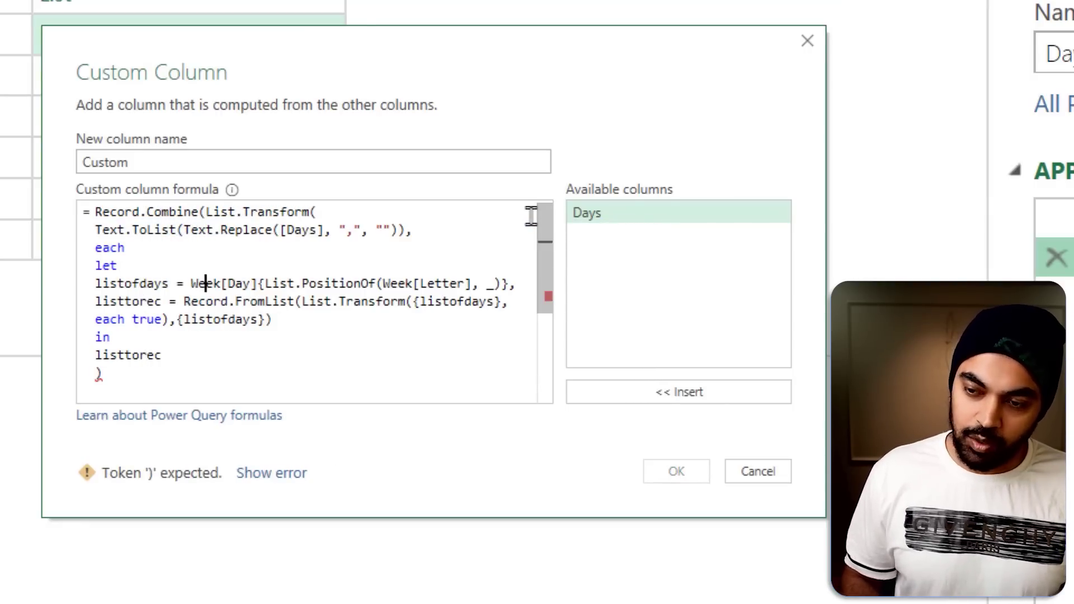
text())
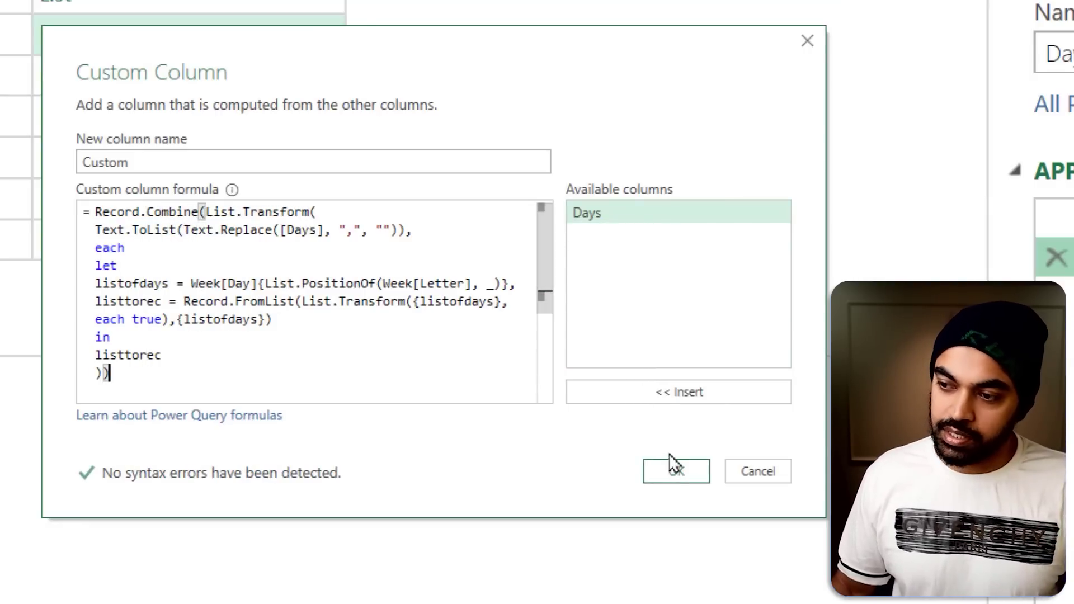
click(675, 471)
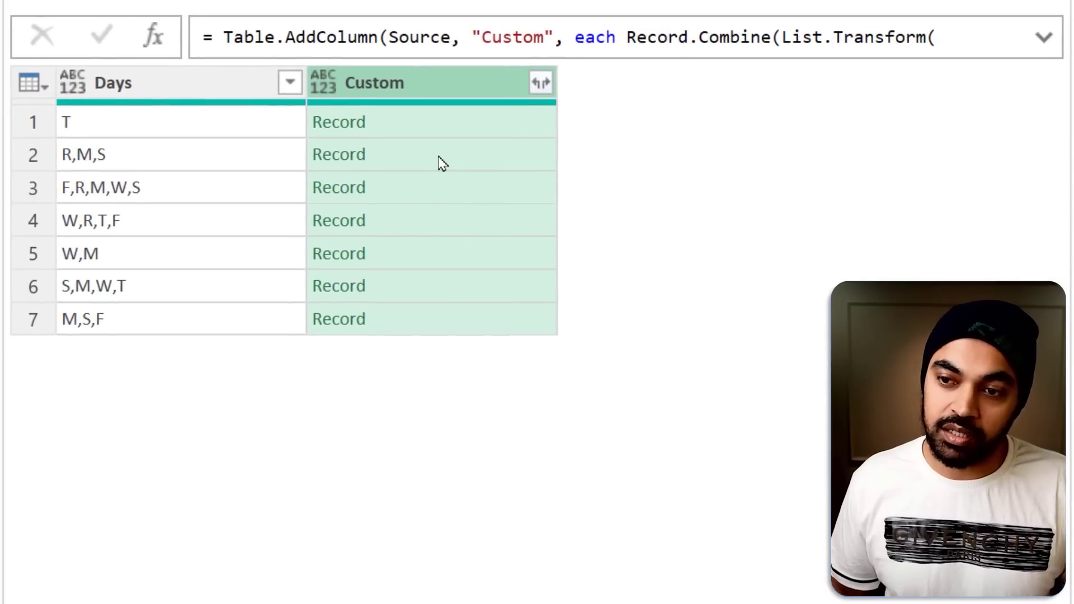
Expand the Custom records into Tue, Thu, Mon and Sat columns without the Custom prefix.
click(441, 162)
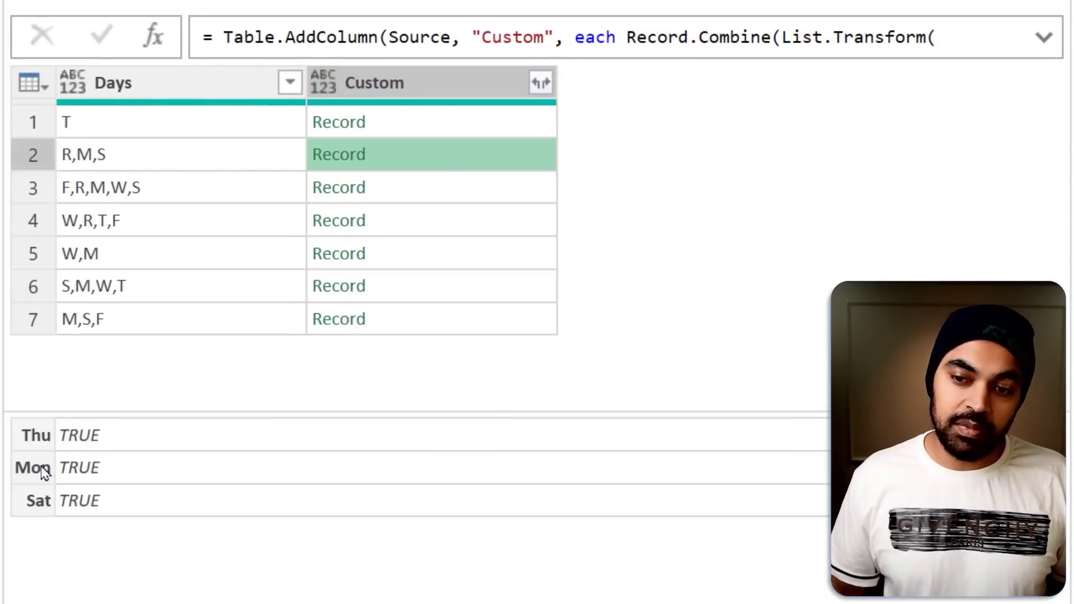
click(434, 195)
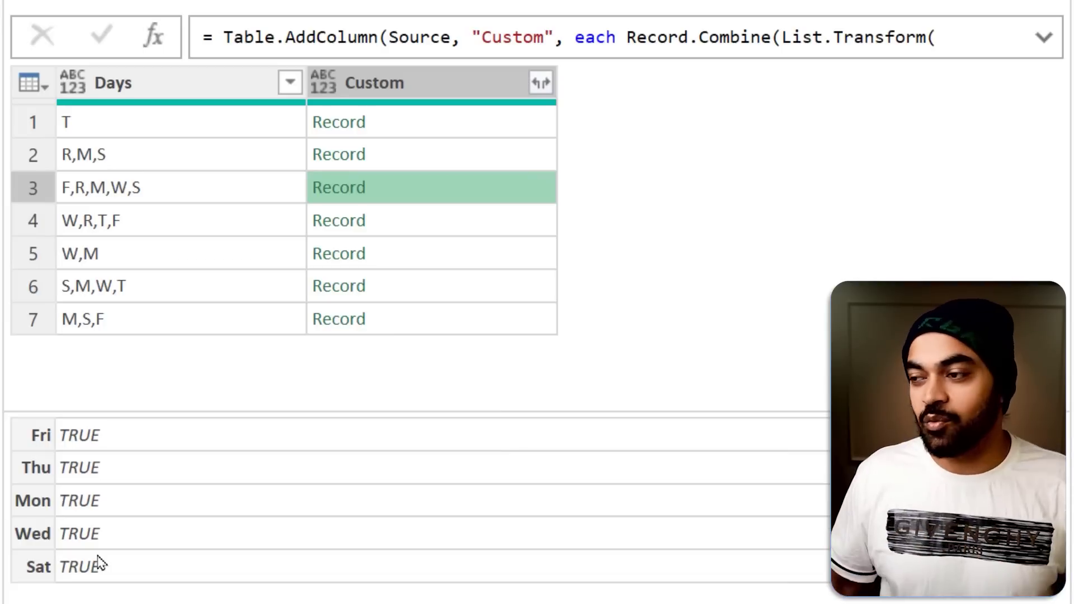
click(541, 84)
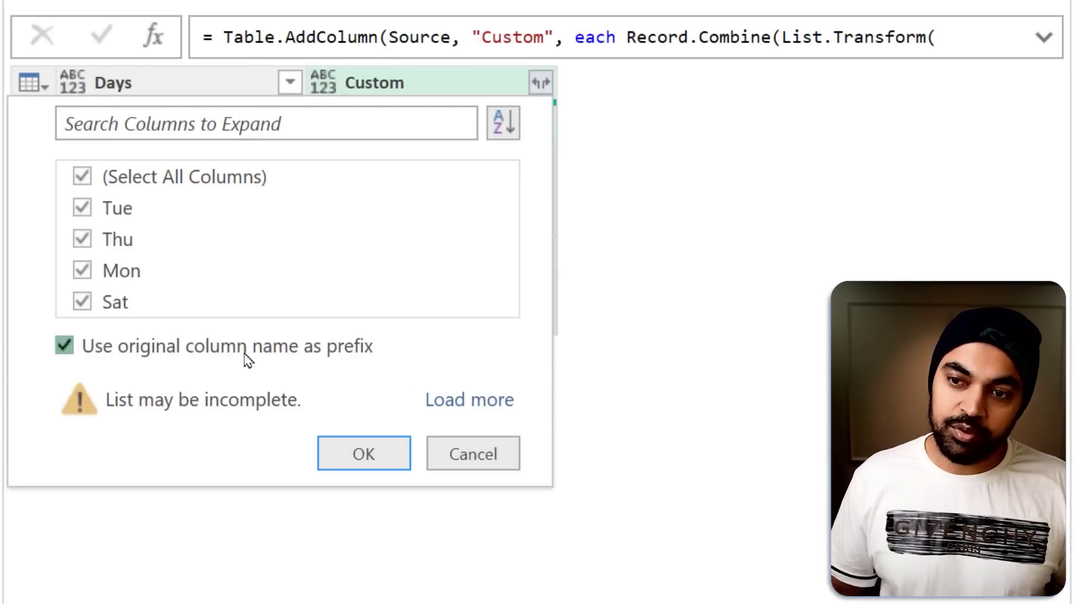
click(246, 354)
click(408, 456)
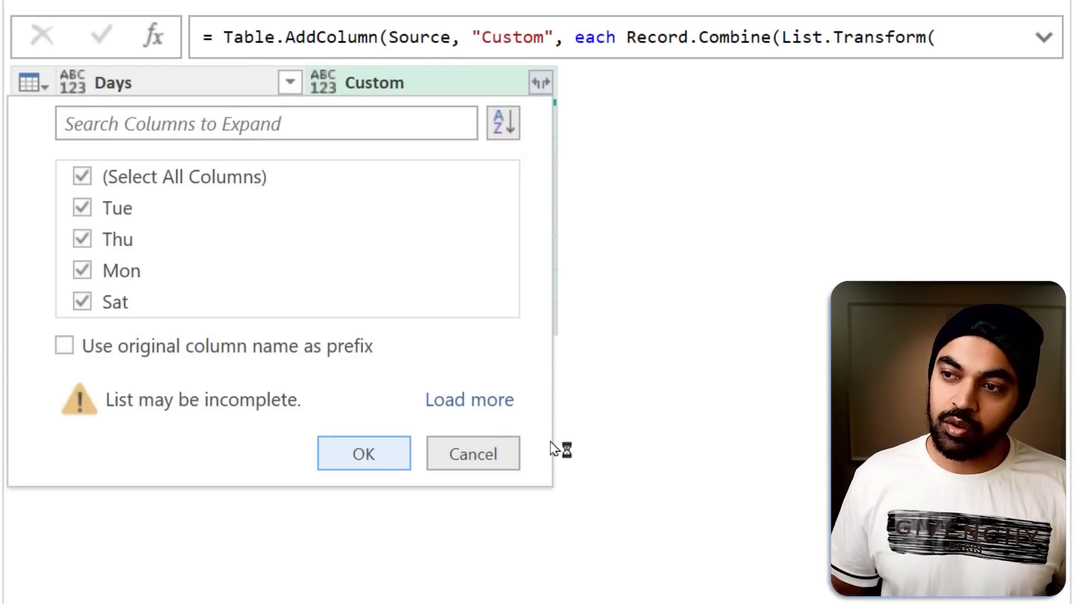
click(711, 390)
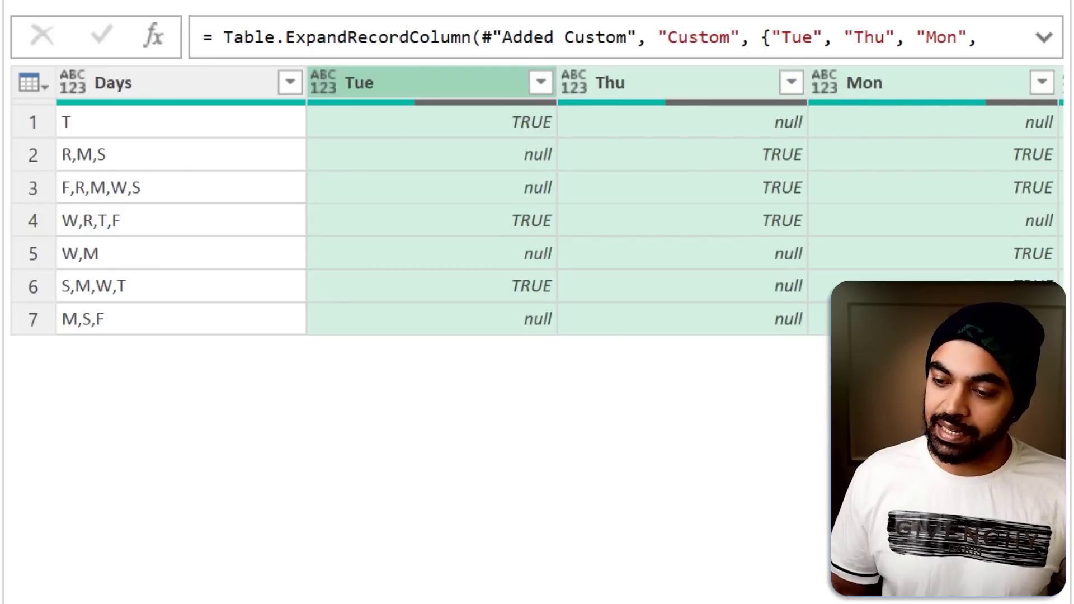
scroll(559, 200, right, 3)
Expand the formula bar to read the full expand formula.
scroll(559, 200, left, 3)
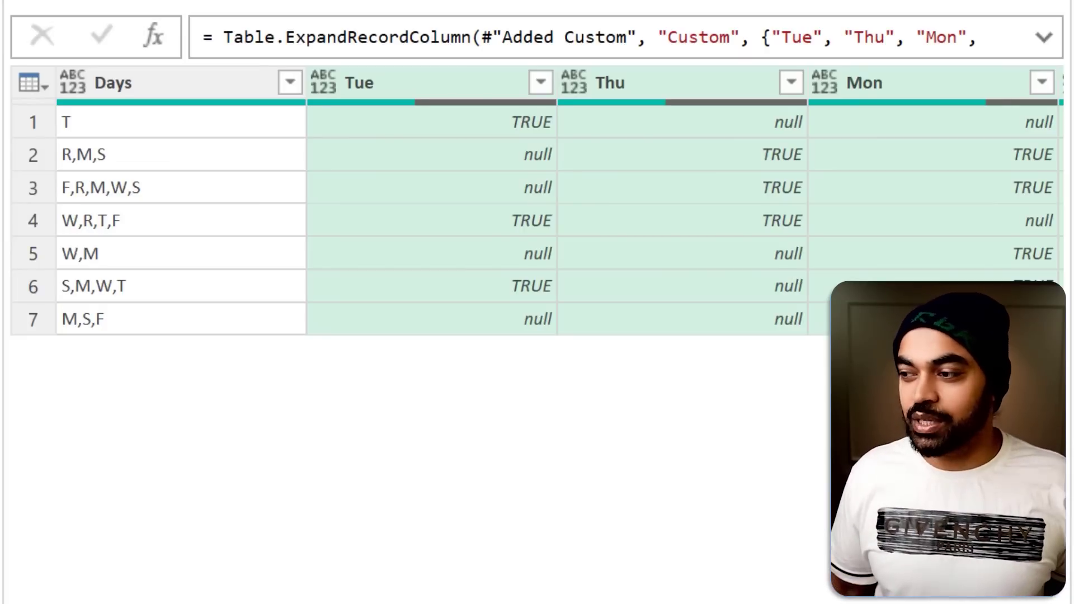
click(1044, 37)
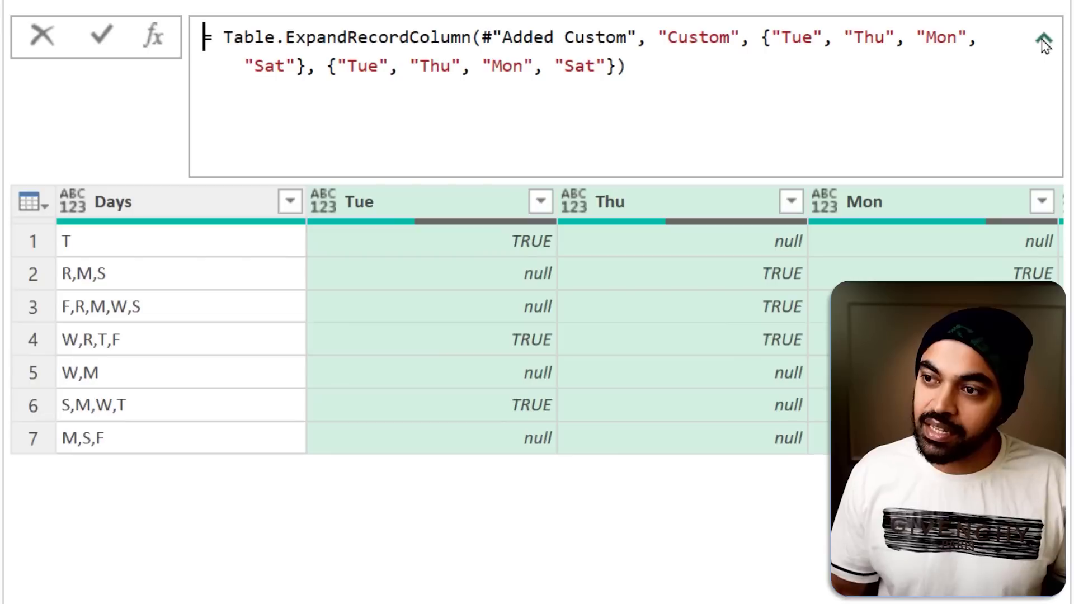
drag(785, 53, 921, 54)
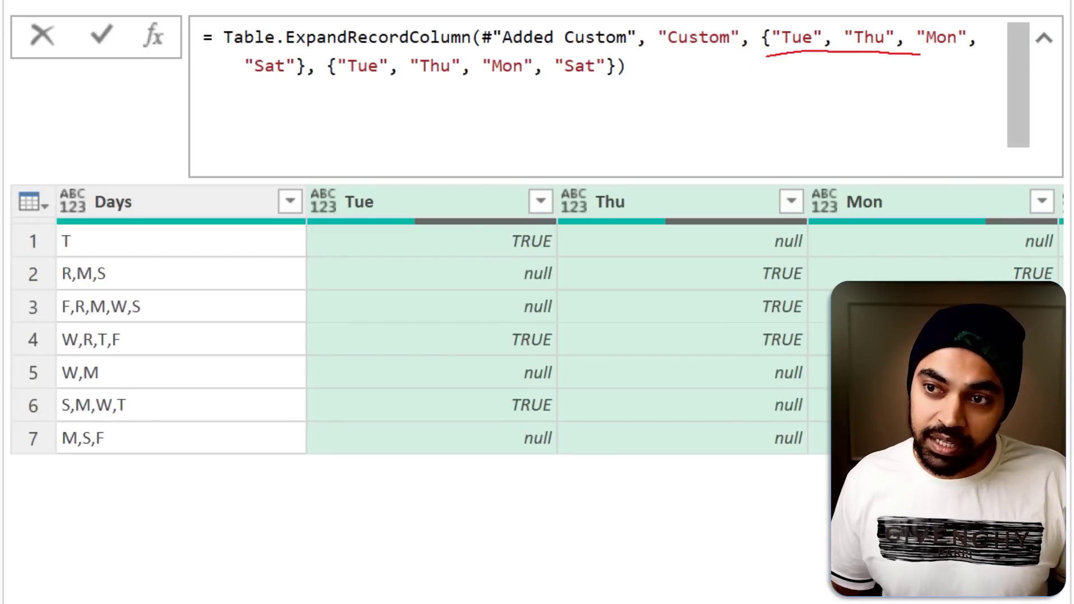
drag(229, 71, 438, 87)
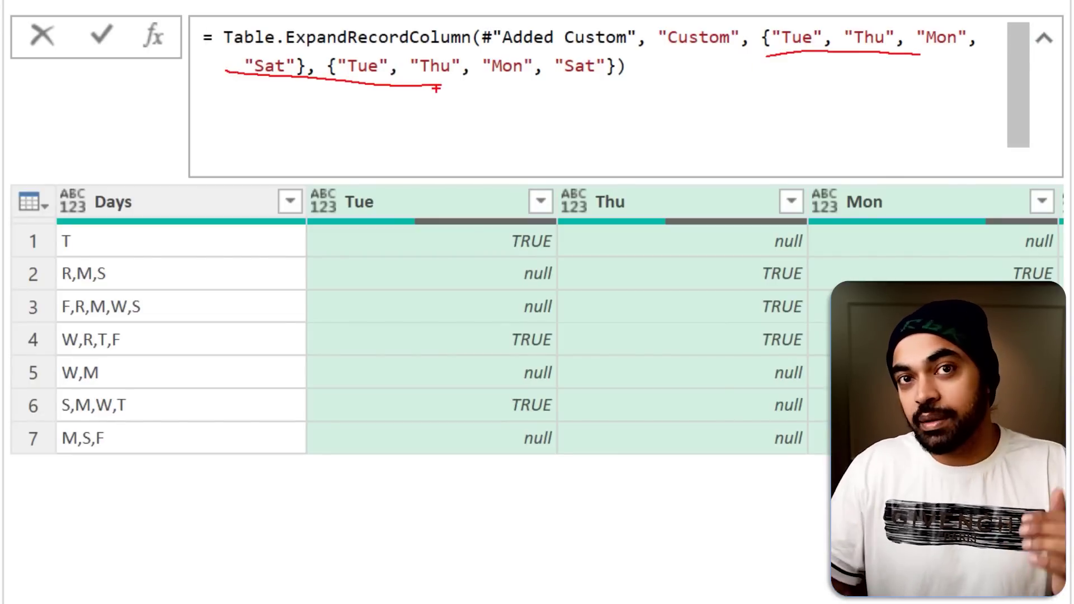
key(Escape)
key(Escape)
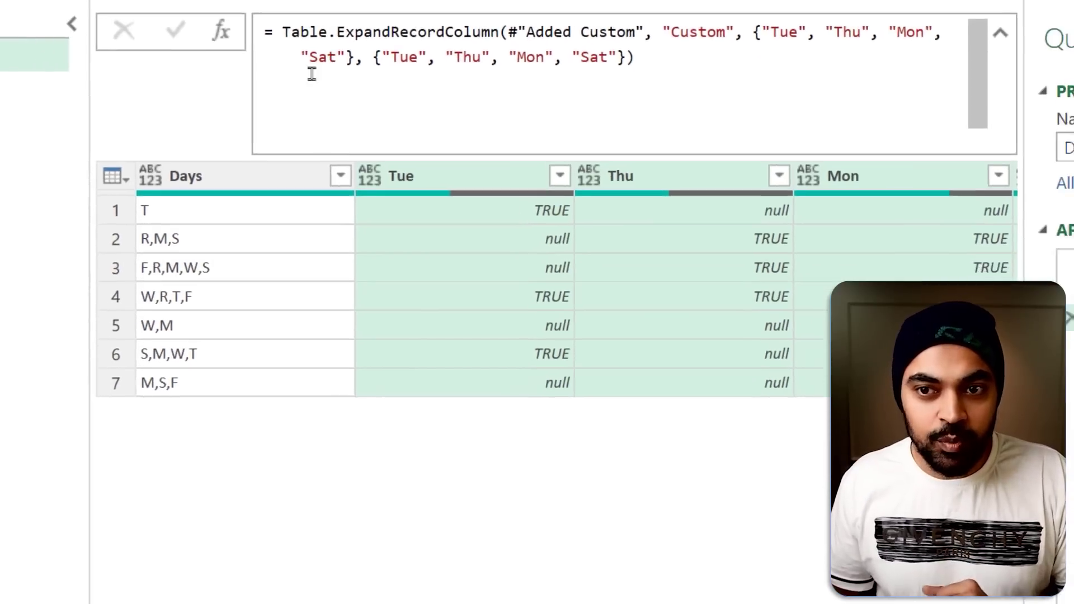
Compare the Week table's Day column with the hard-coded Tue, Thu, Mon, Sat lists in Expanded Custom.
click(96, 77)
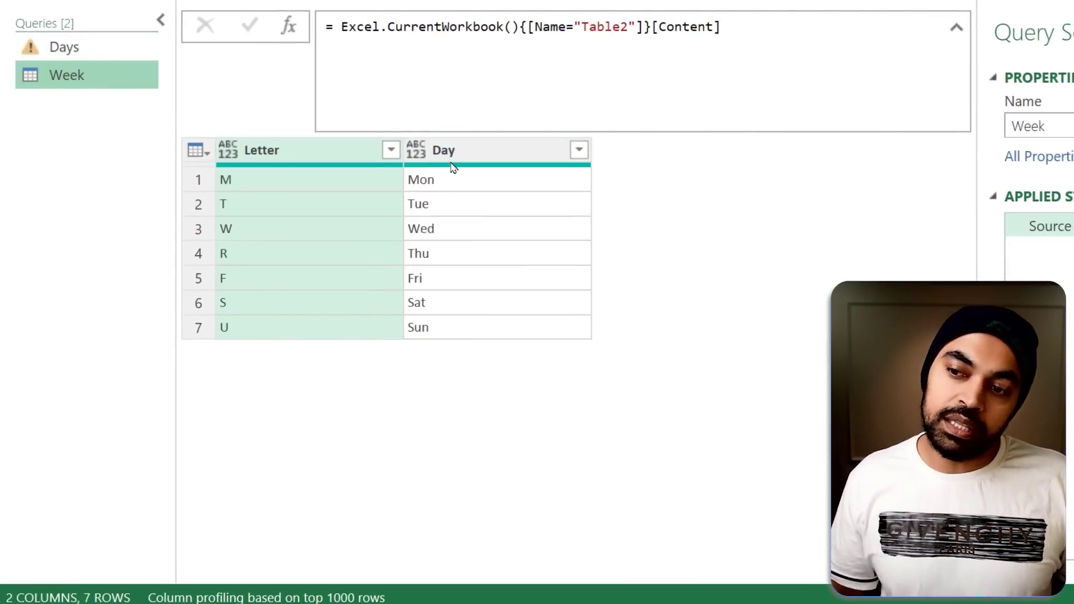
mouse_move(403, 132)
mouse_down()
mouse_move(461, 255)
mouse_move(466, 387)
mouse_up()
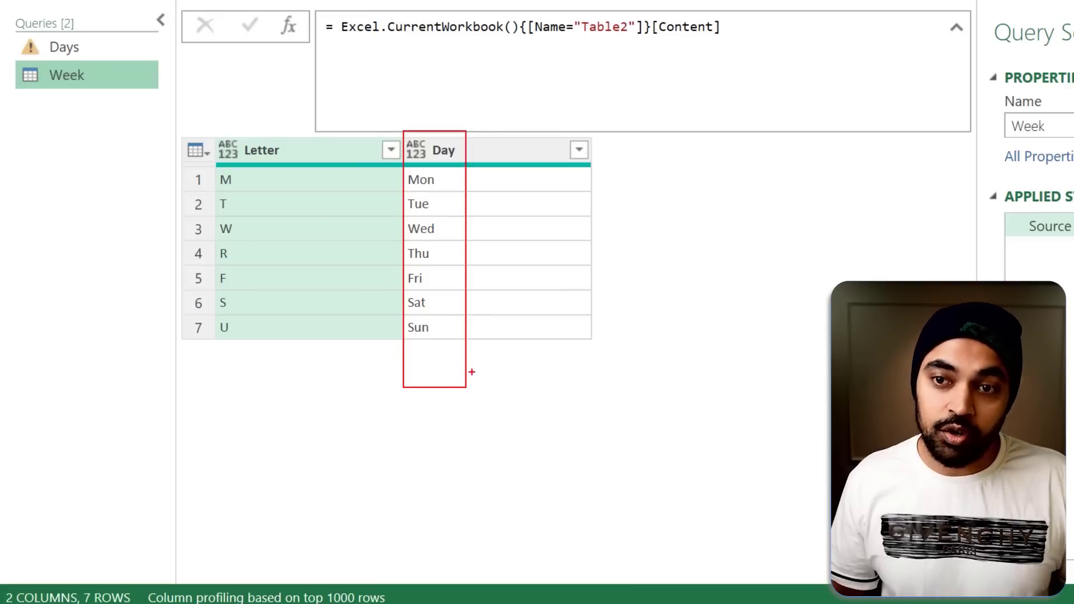
key(Escape)
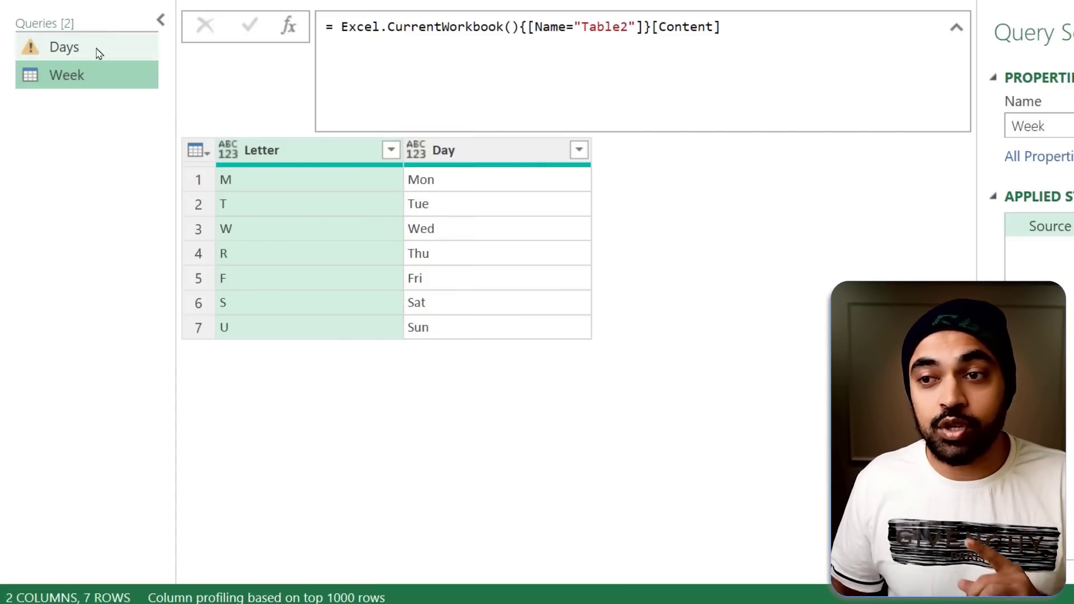
click(99, 49)
click(1007, 270)
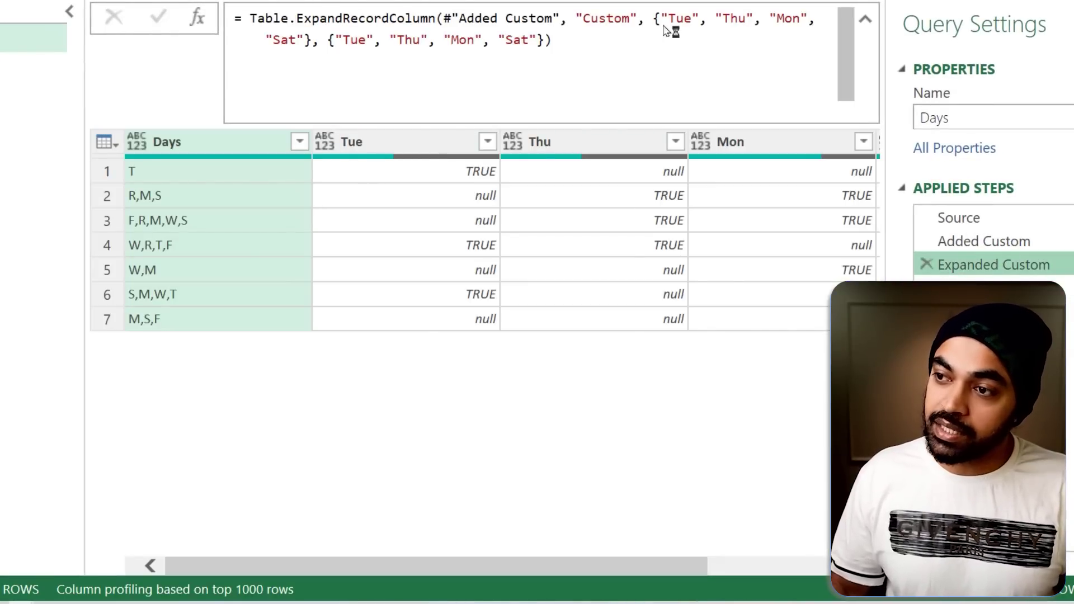
drag(663, 25, 707, 41)
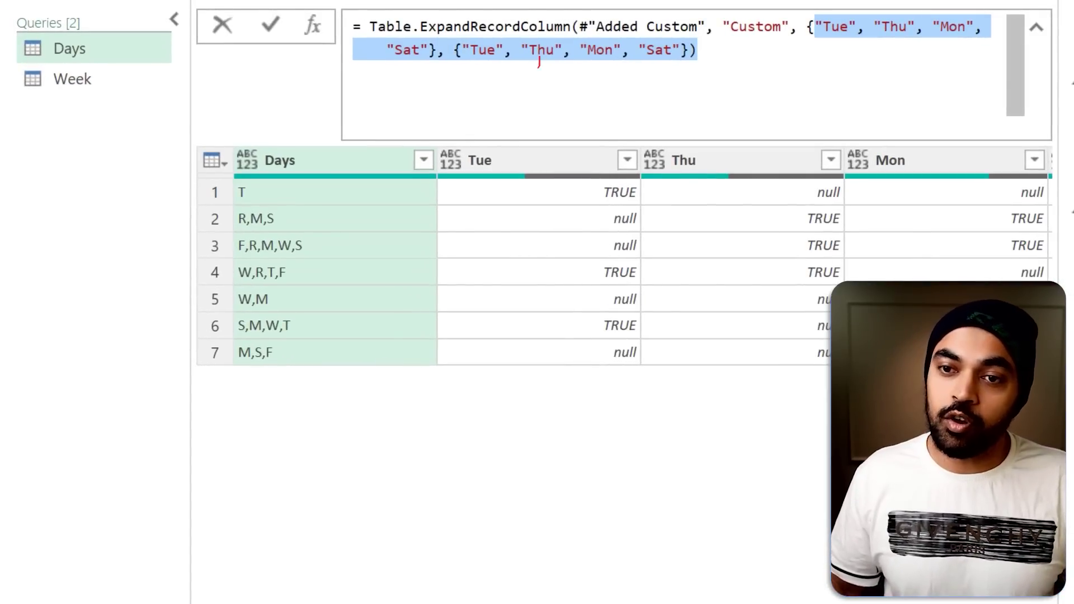
Replace both hard-coded column-name lists in the expand formula with Week[Day].
click(89, 81)
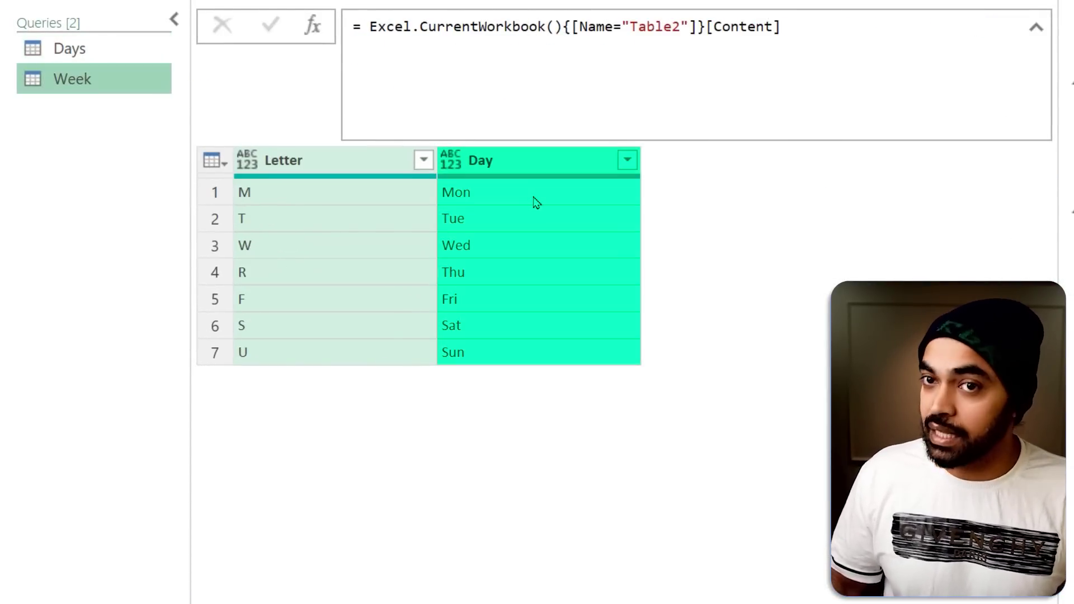
click(110, 48)
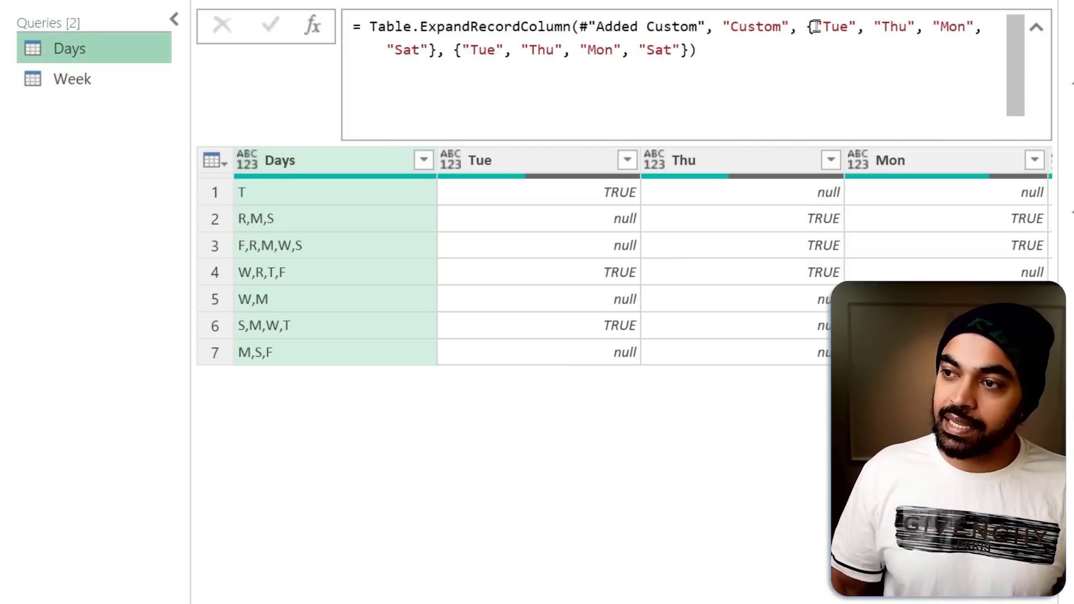
drag(806, 27, 698, 49)
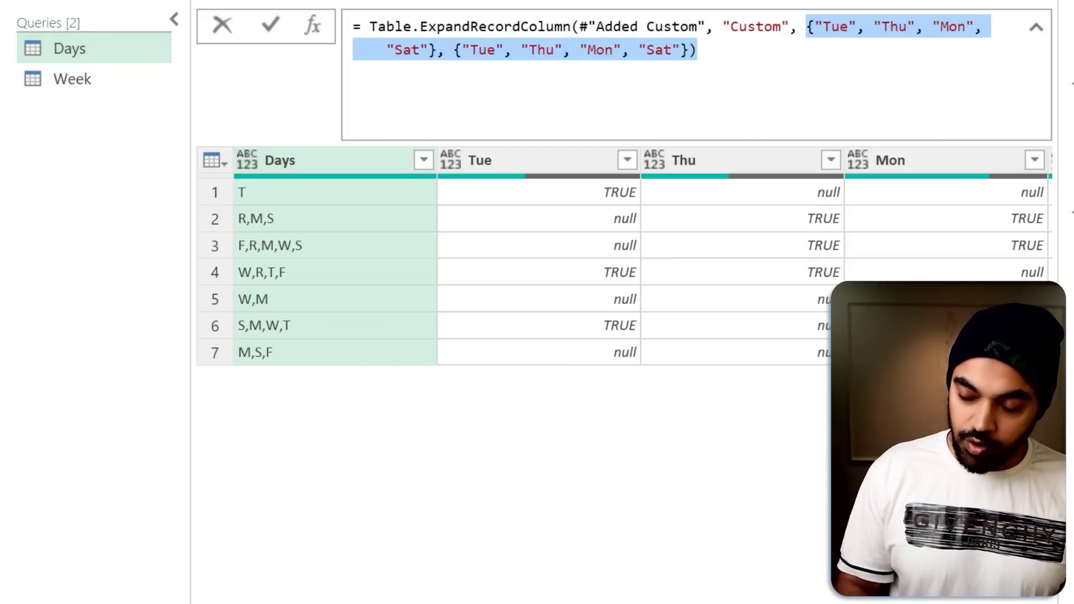
key(BackSpace)
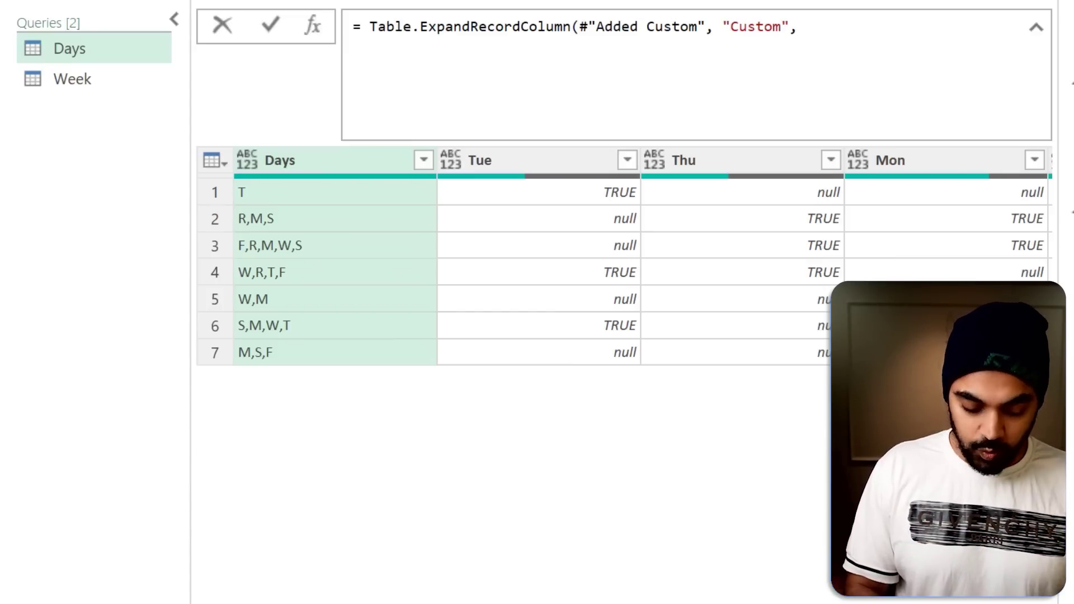
text(Week)
text([Day])
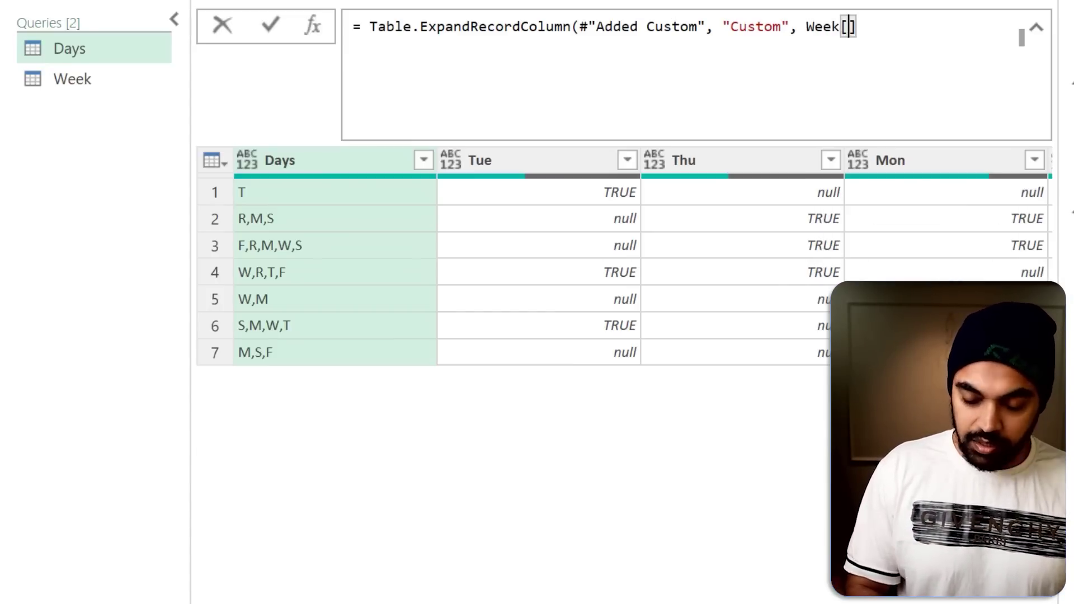
text())
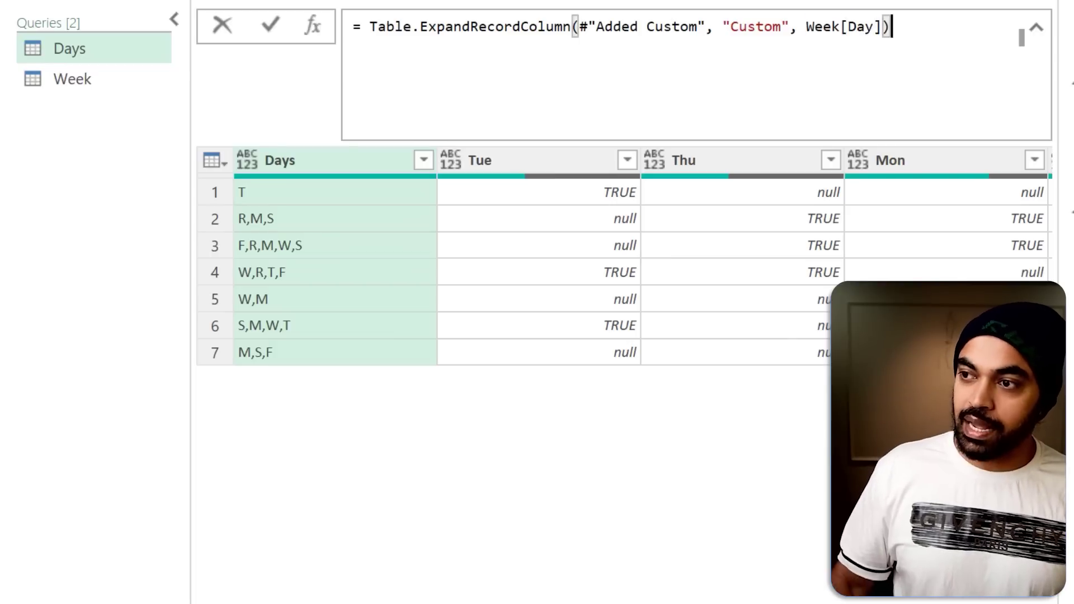
key(Return)
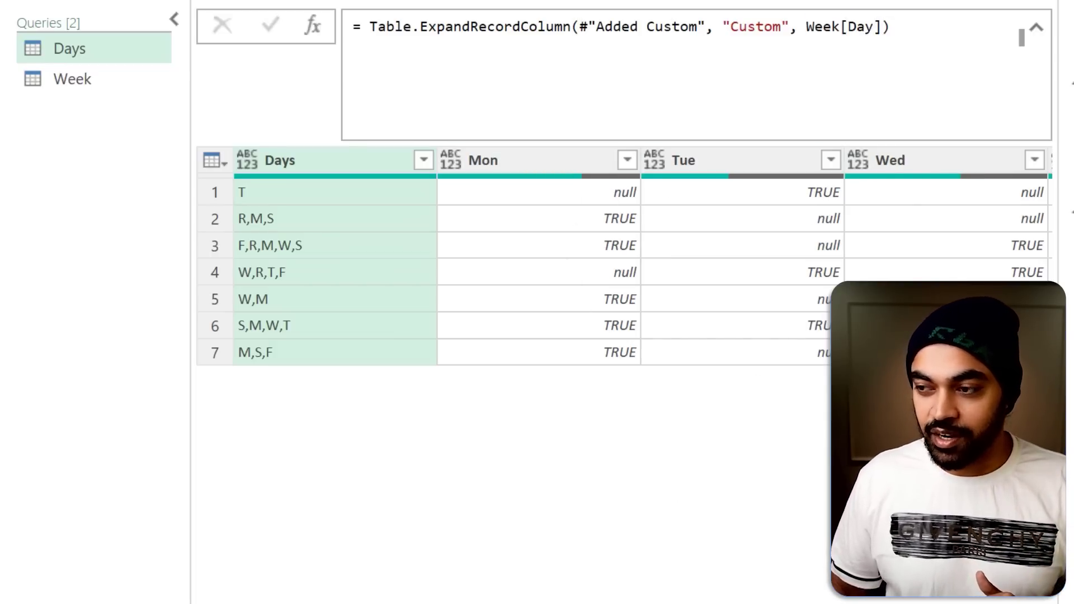
scroll(648, 512, right, 5)
scroll(901, 186, right, 5)
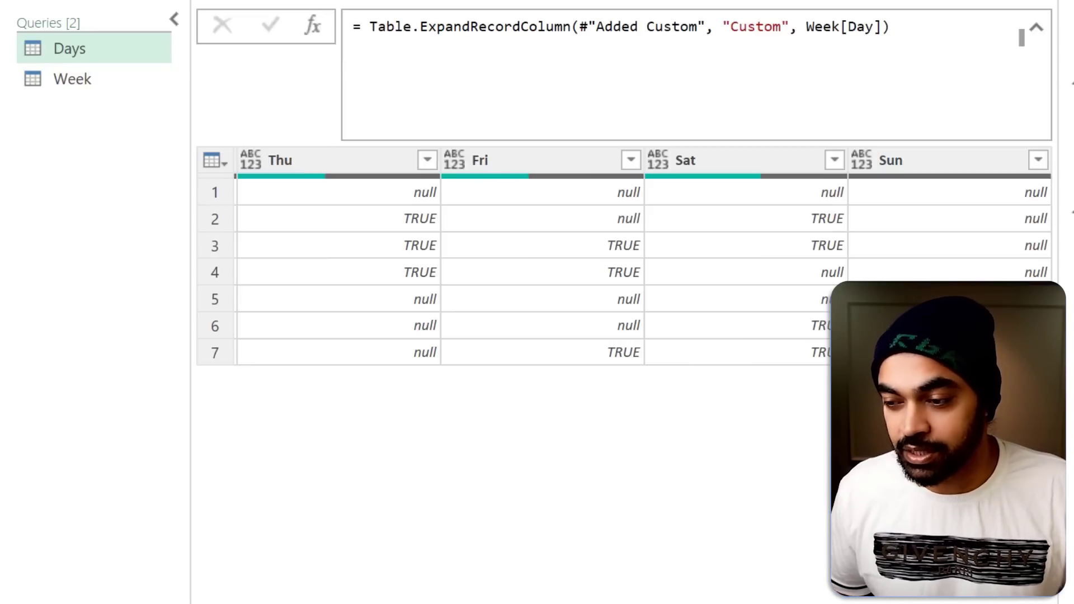
scroll(214, 602, left, 10)
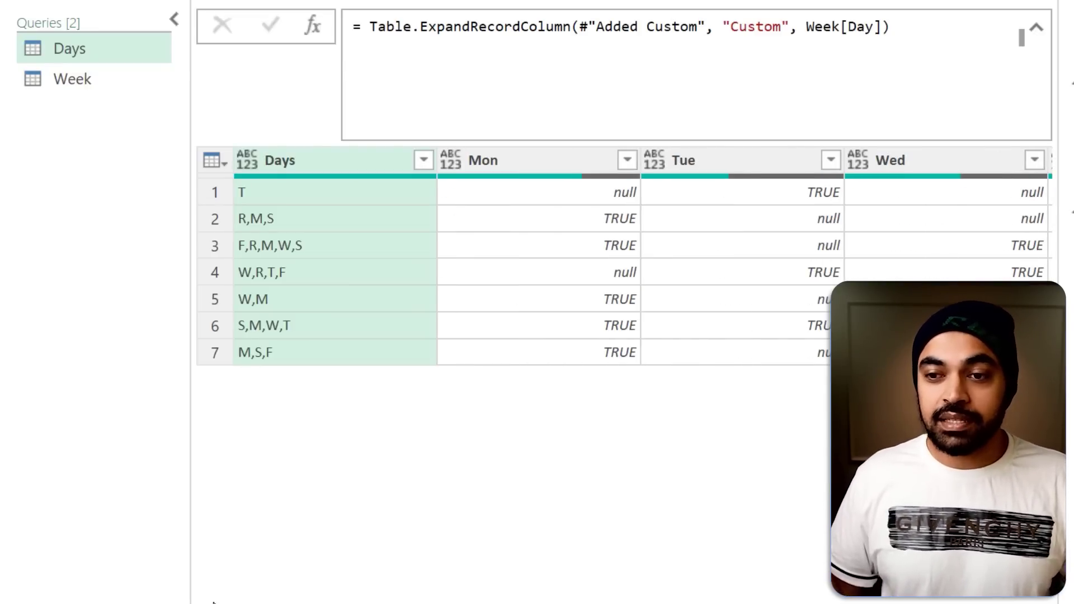